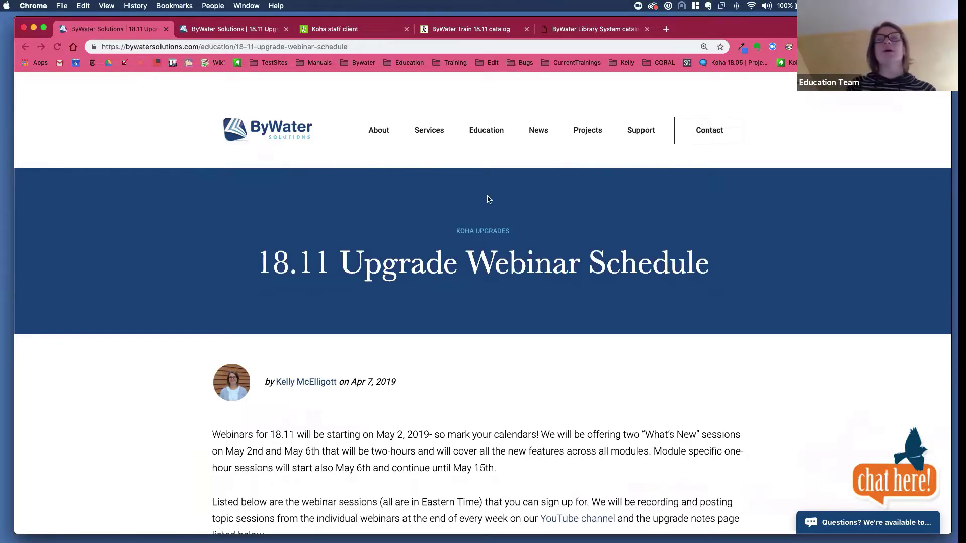
- Bring the webinar page's Important Links list and What's New Webinar section into view, shifting the browser window slightly lower
{"action": "scroll", "coordinate": [550, 280], "scroll_direction": "down", "scroll_amount": 6}
{"action": "scroll", "coordinate": [550, 280], "scroll_direction": "down", "scroll_amount": 3}
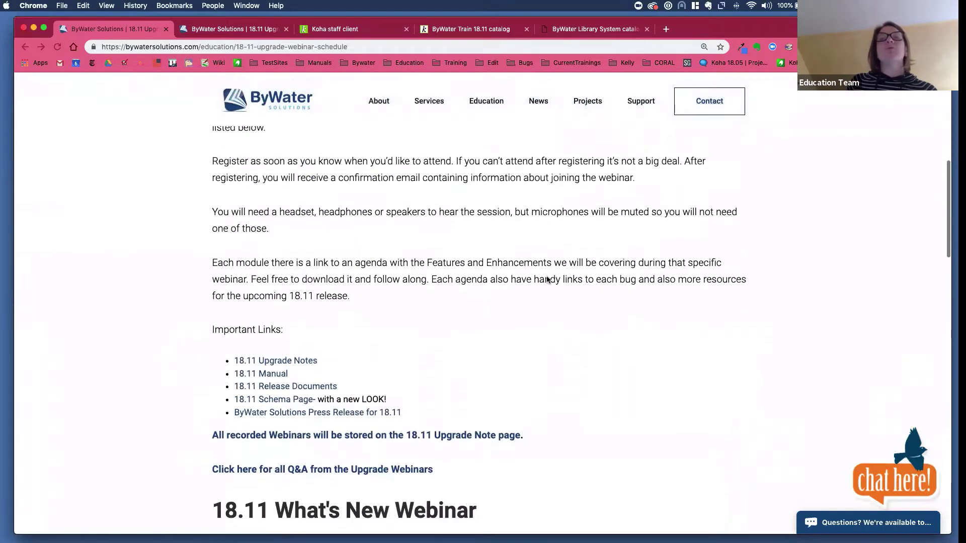
{"action": "scroll", "coordinate": [536, 274], "scroll_direction": "down", "scroll_amount": 1}
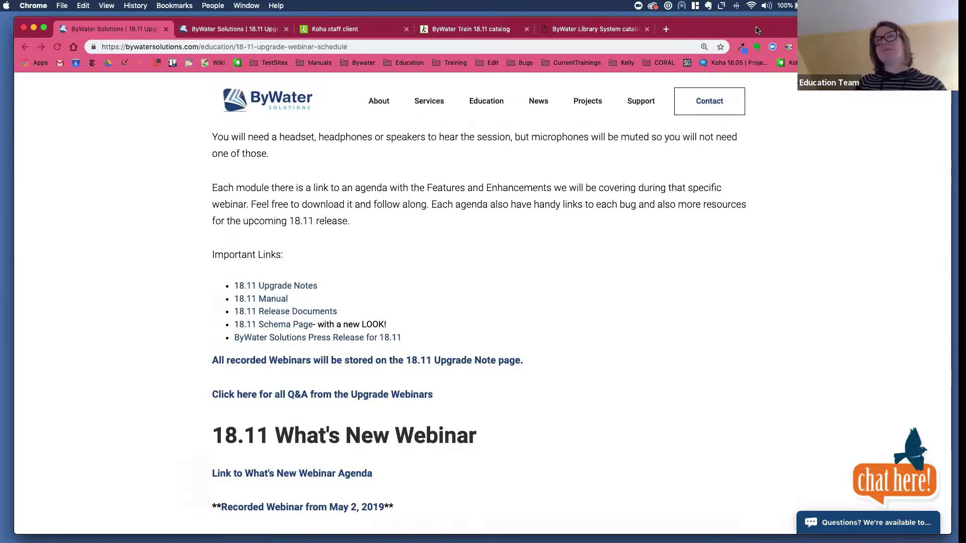
{"action": "left_click_drag", "start_coordinate": [759, 31], "coordinate": [757, 54]}
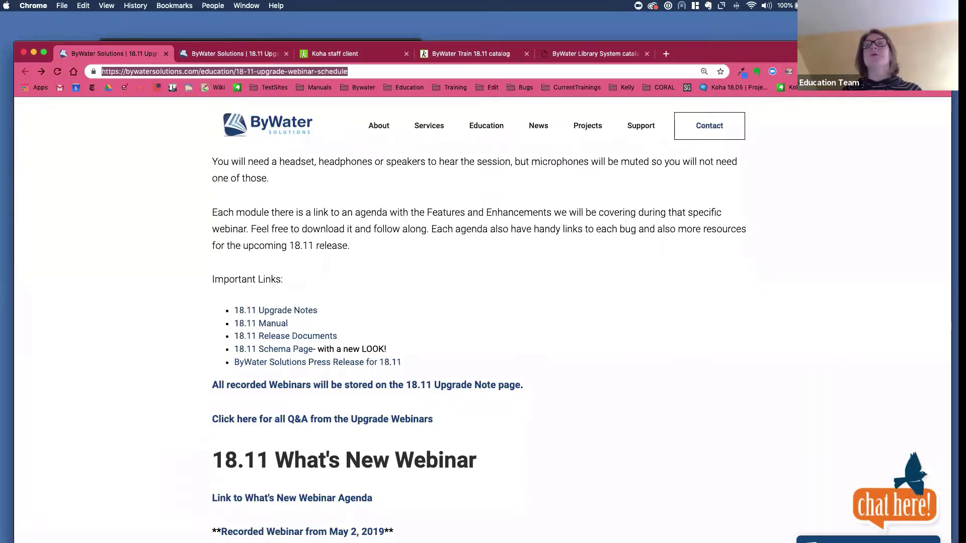
- Switch to the ByWater Train 18.11 catalog and enlarge the browser window to fill the screen
{"action": "left_click", "coordinate": [493, 61]}
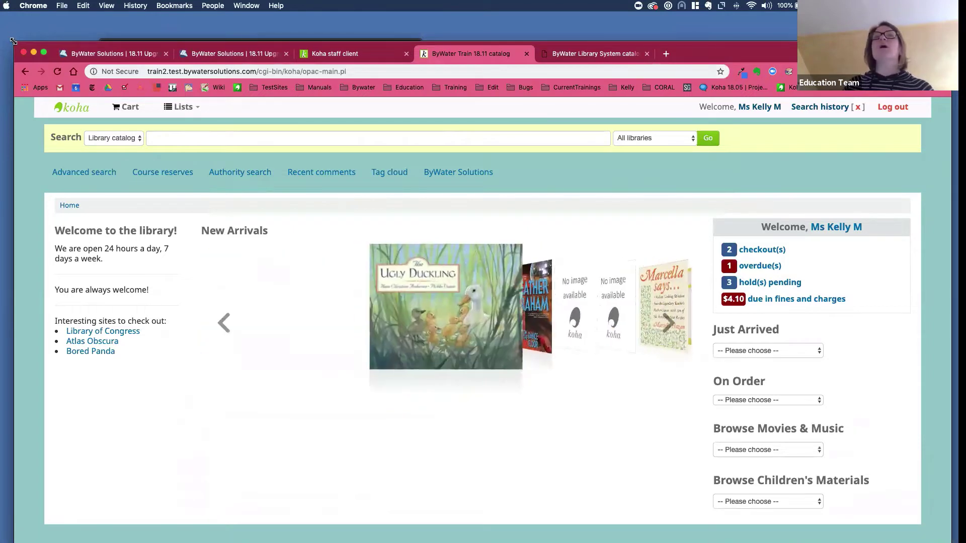
{"action": "left_click_drag", "start_coordinate": [6, 19], "coordinate": [5, 19]}
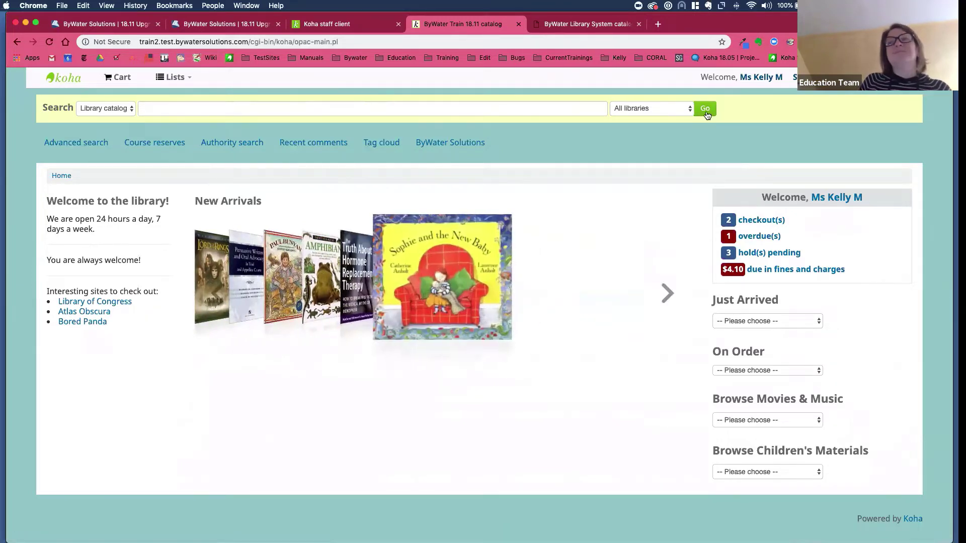
{"action": "left_click", "coordinate": [175, 78]}
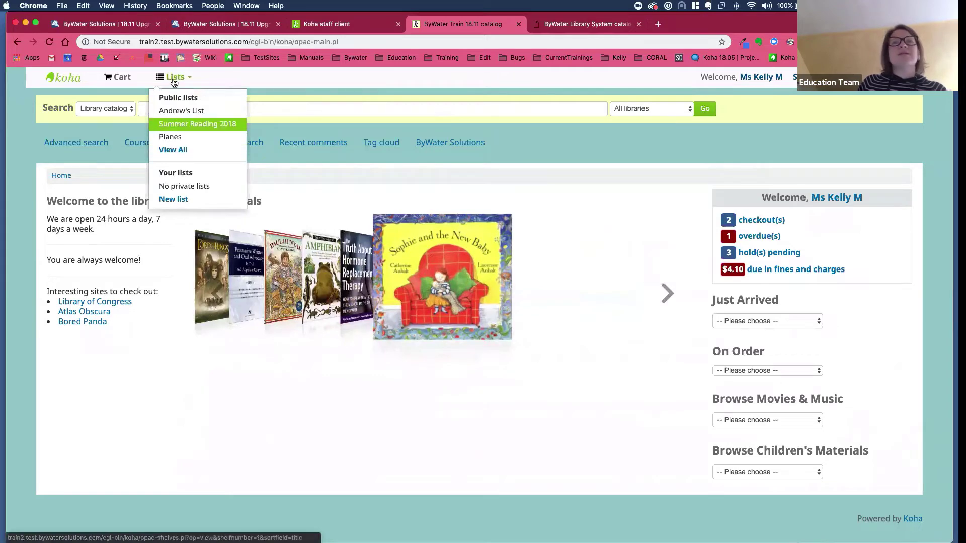
{"action": "left_click", "coordinate": [317, 84]}
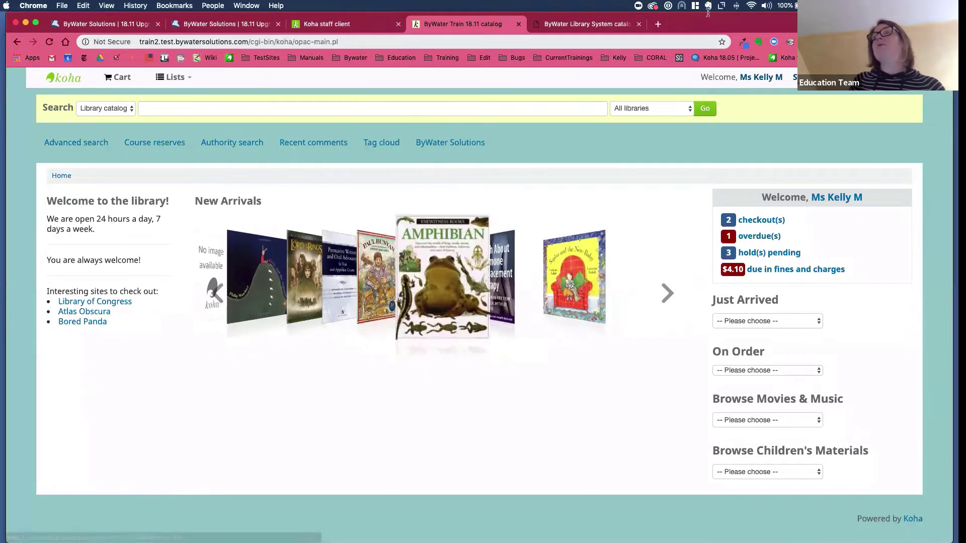
{"action": "left_click_drag", "start_coordinate": [716, 26], "coordinate": [711, 57]}
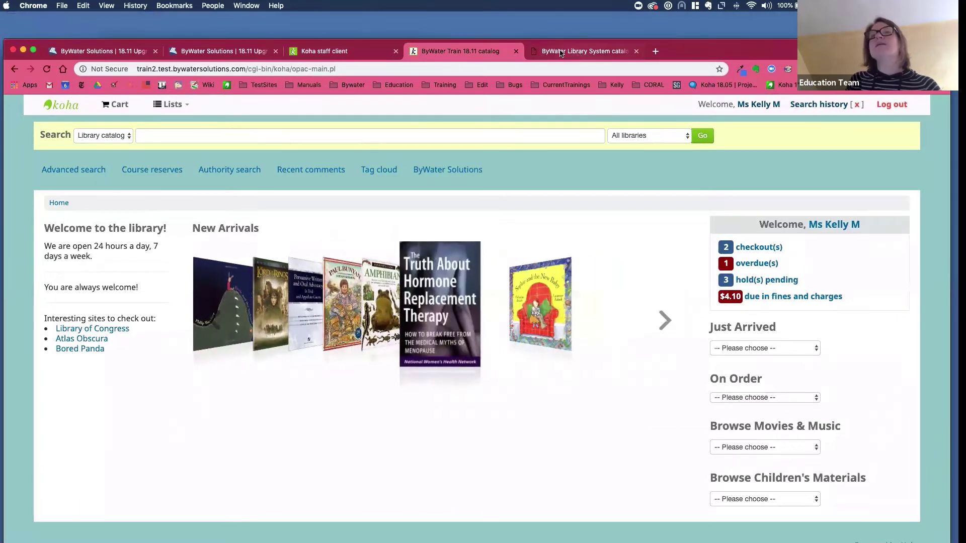
- Browse the ByWater demo catalog's public lists and library choices, then go to the Koha staff client
{"action": "left_click", "coordinate": [579, 51]}
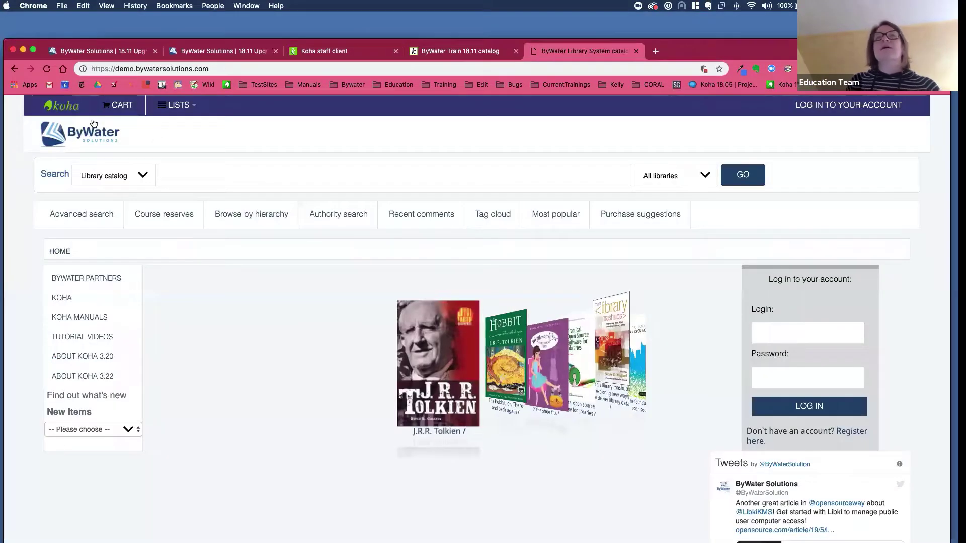
{"action": "left_click", "coordinate": [61, 108]}
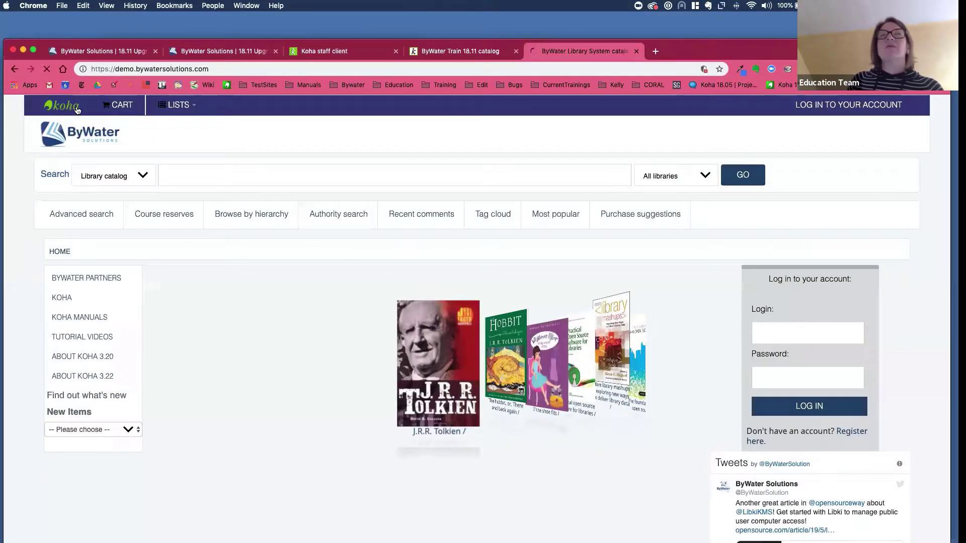
{"action": "left_click", "coordinate": [175, 104]}
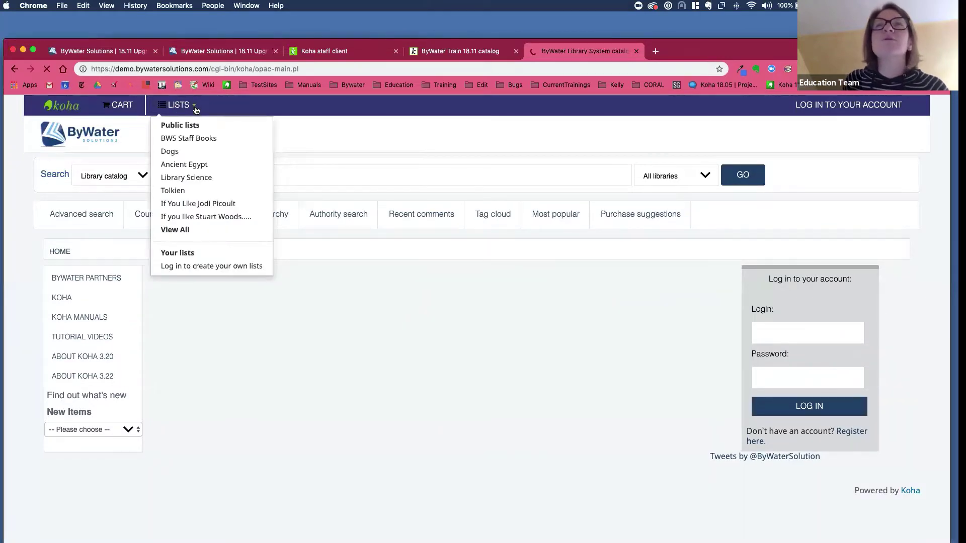
{"action": "left_click", "coordinate": [704, 176]}
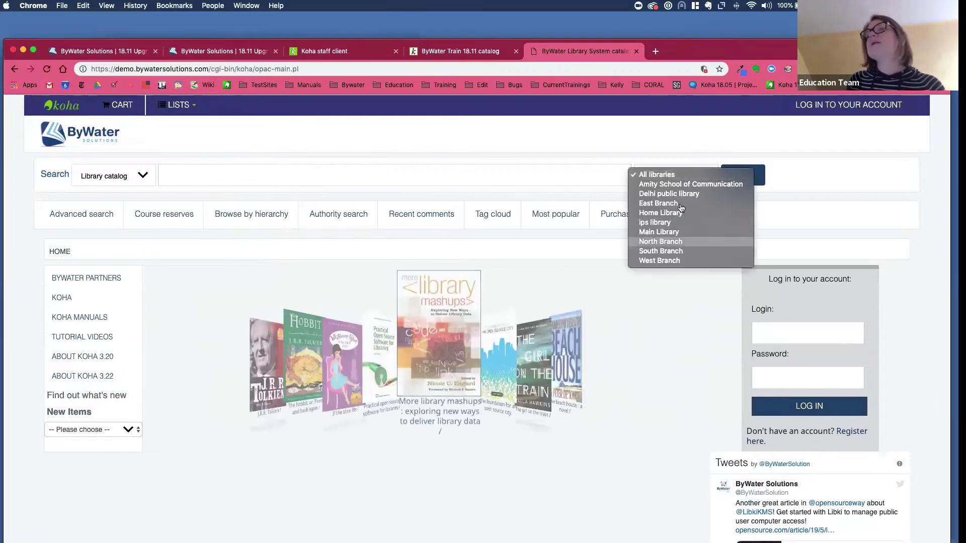
{"action": "left_click", "coordinate": [647, 137]}
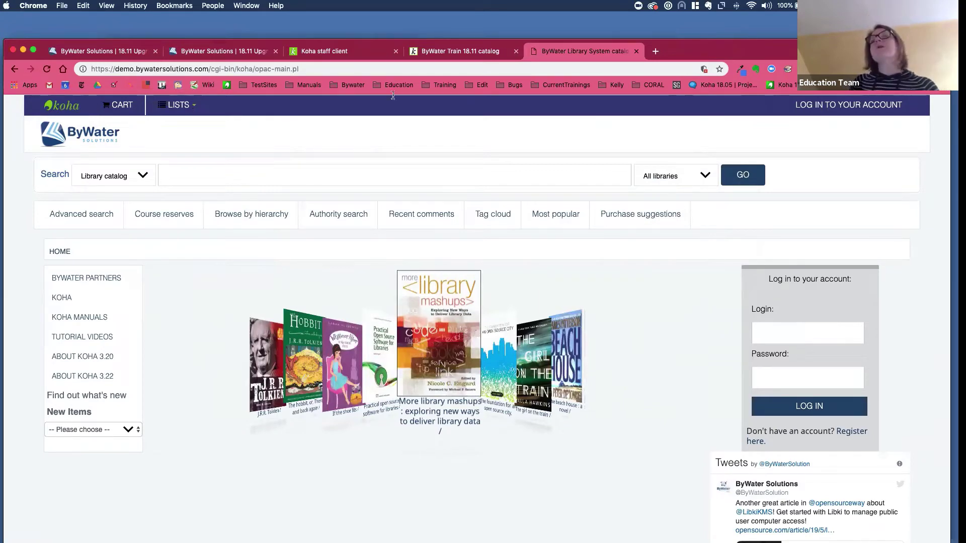
{"action": "left_click", "coordinate": [336, 56]}
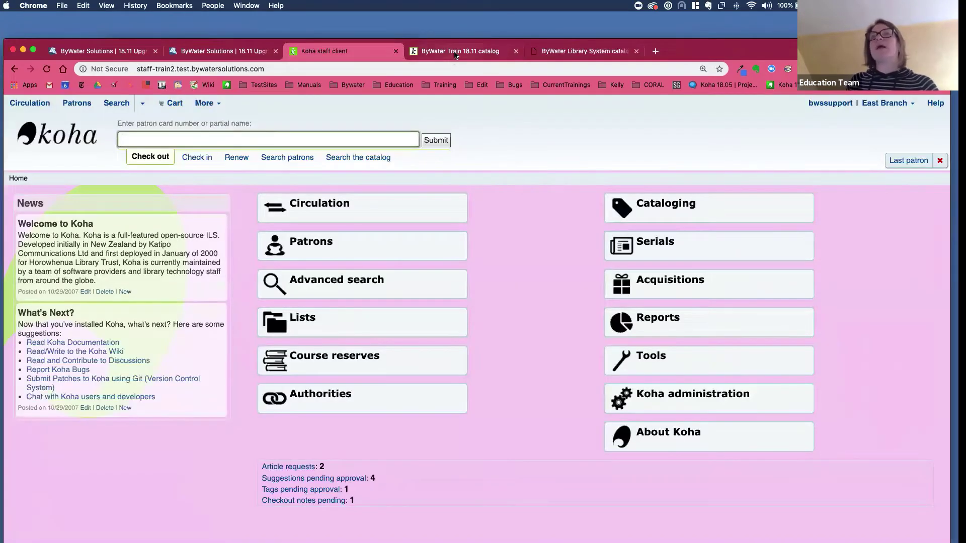
- Return to the ByWater Train 18.11 training catalog
{"action": "left_click", "coordinate": [455, 52]}
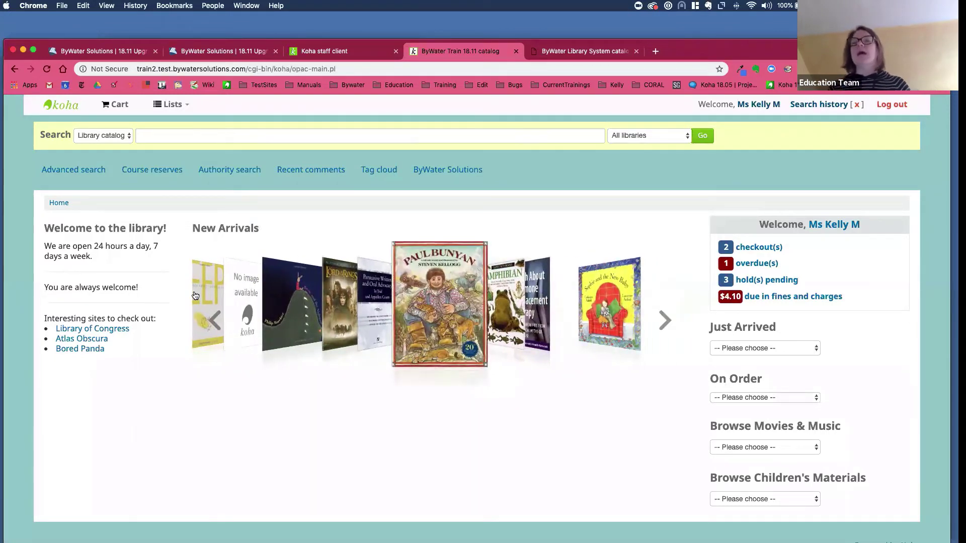
- Open the logged-in patron's account summary on the Holds (3) tab
{"action": "left_click", "coordinate": [766, 108]}
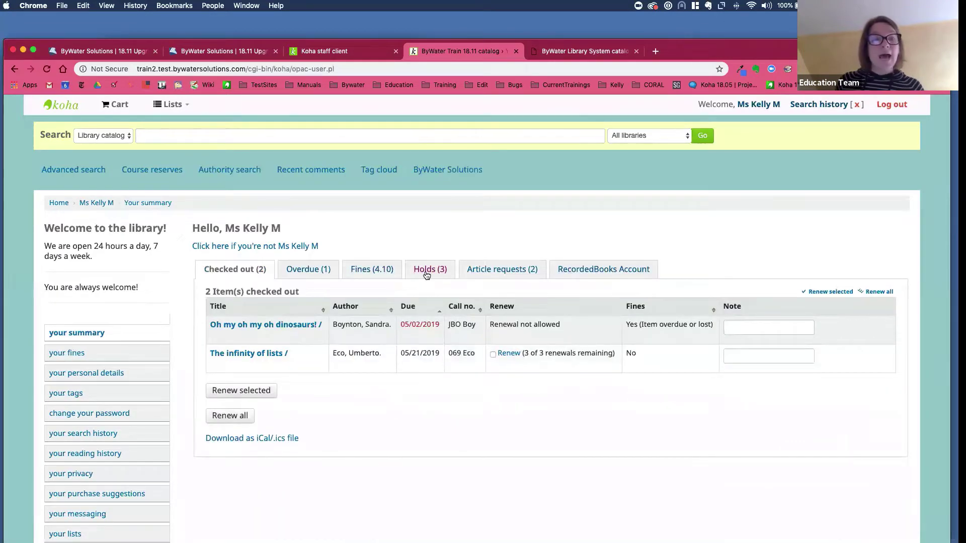
{"action": "left_click", "coordinate": [426, 272]}
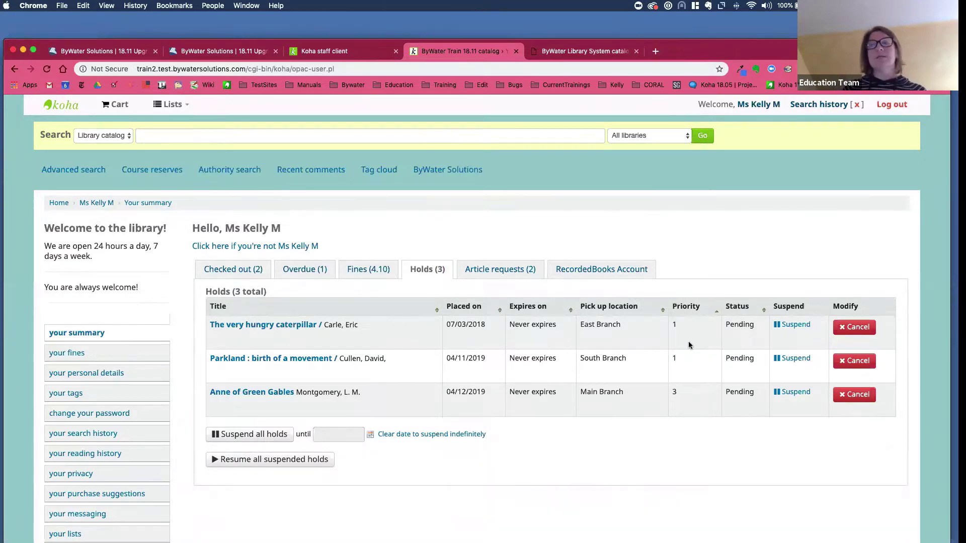
{"action": "scroll", "coordinate": [685, 322], "scroll_direction": "down", "scroll_amount": 1}
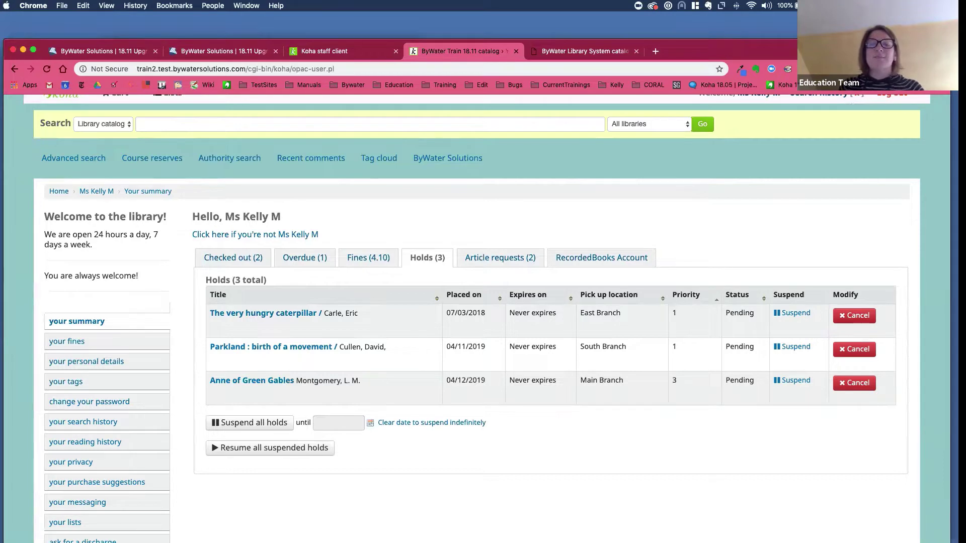
{"action": "left_click", "coordinate": [716, 302]}
{"action": "left_click", "coordinate": [717, 302]}
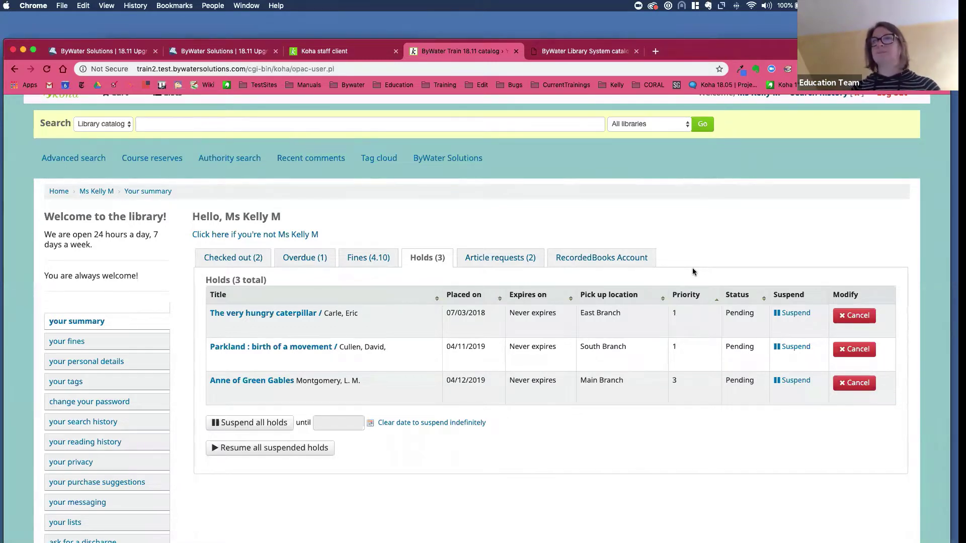
- Sort the holds by date placed, pickup location, status and priority, then open 'Parkland : birth of a movement'
{"action": "left_click", "coordinate": [501, 299]}
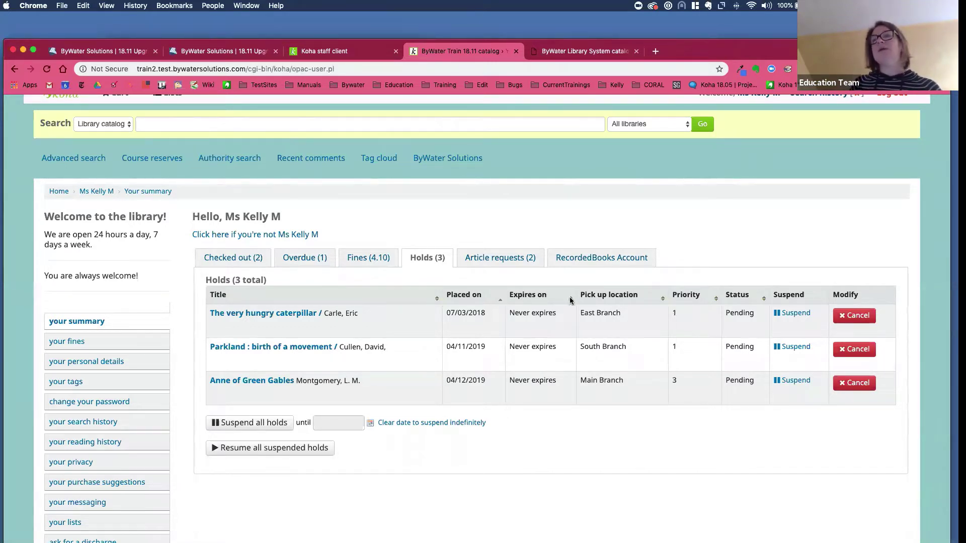
{"action": "left_click", "coordinate": [662, 299]}
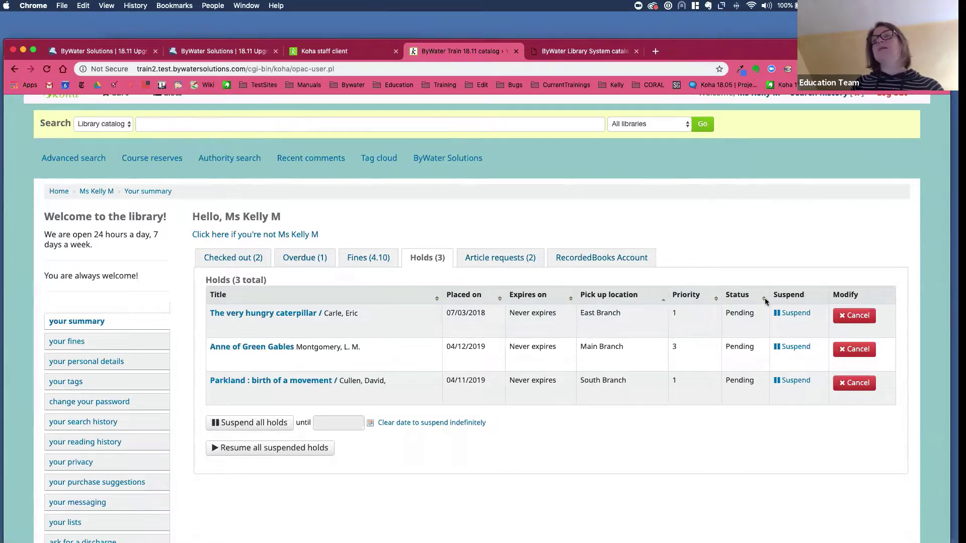
{"action": "left_click", "coordinate": [765, 298]}
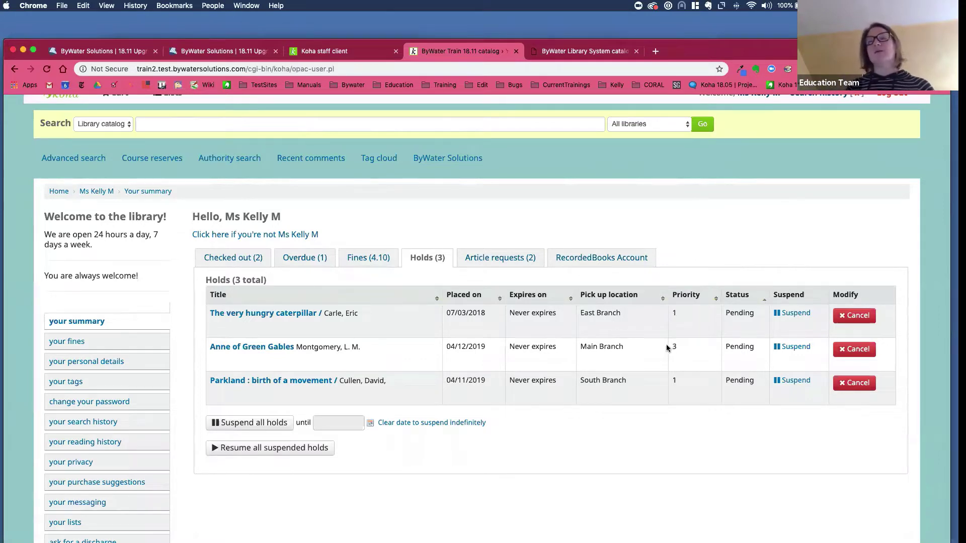
{"action": "left_click", "coordinate": [710, 298]}
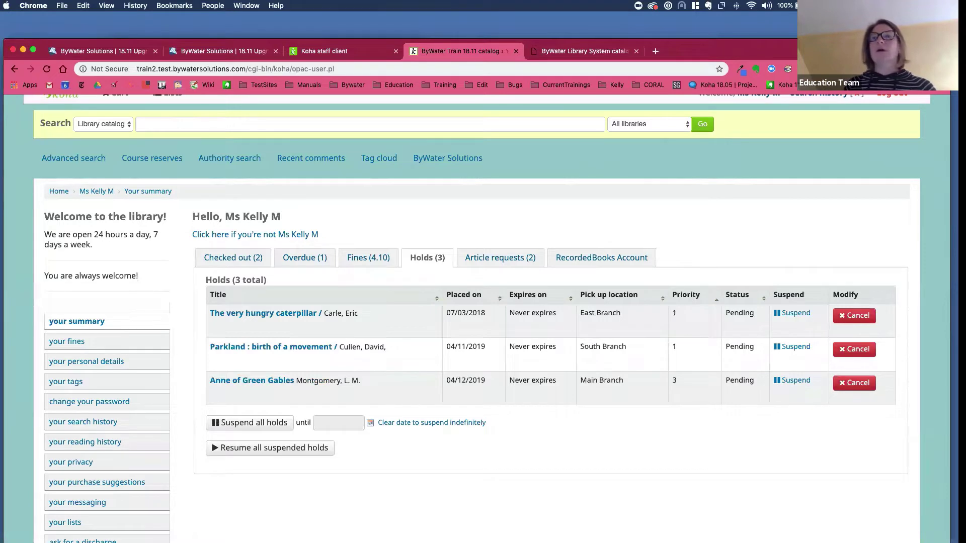
{"action": "left_click", "coordinate": [271, 348]}
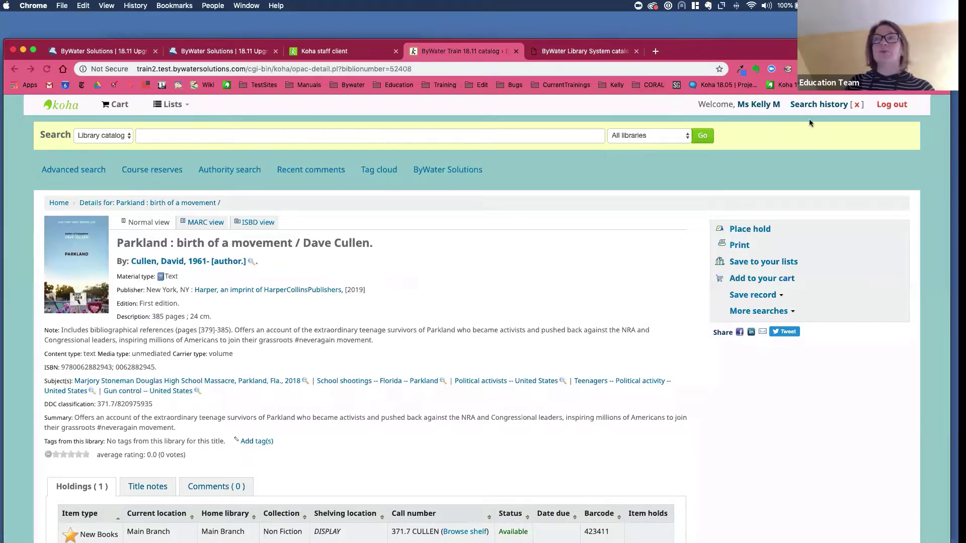
{"action": "left_click", "coordinate": [763, 104]}
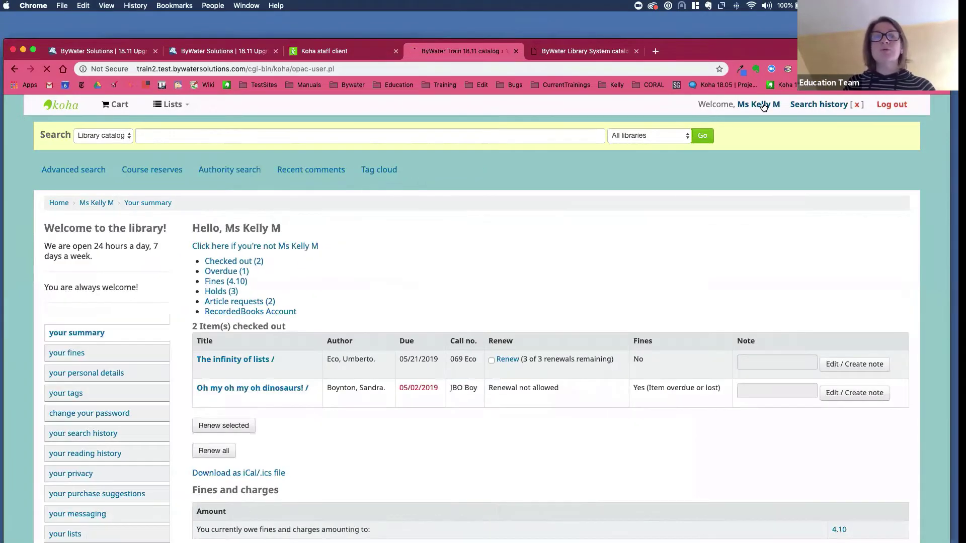
- Show the patron's three current holds on the Holds (3) tab
{"action": "left_click", "coordinate": [424, 269]}
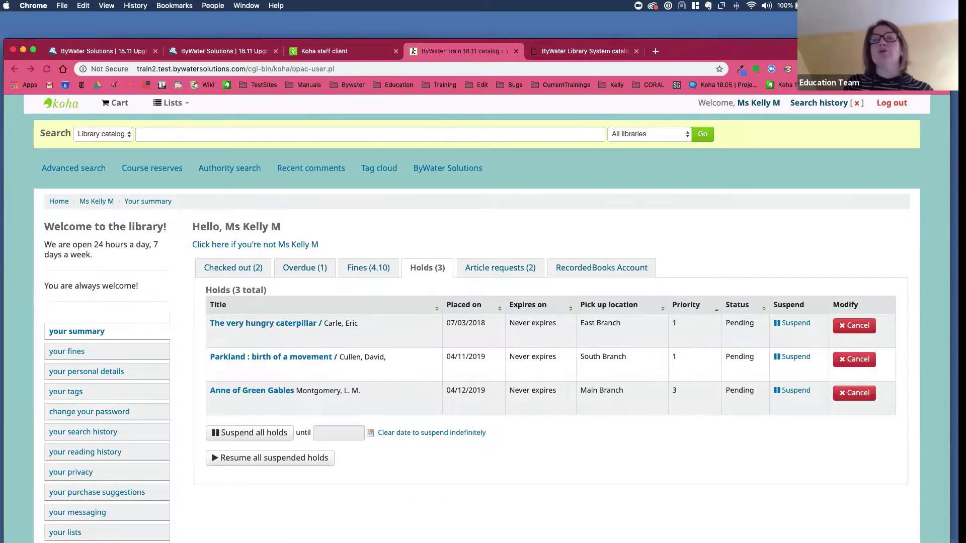
- Open the Parkland record, then search the catalog for 'orion' and browse the 111 results
{"action": "left_click", "coordinate": [284, 361]}
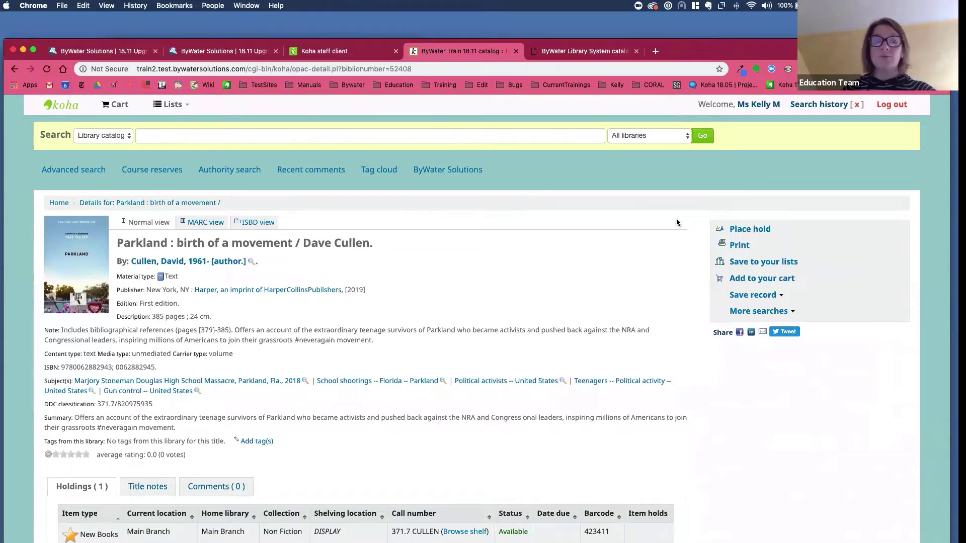
{"action": "left_click", "coordinate": [164, 136]}
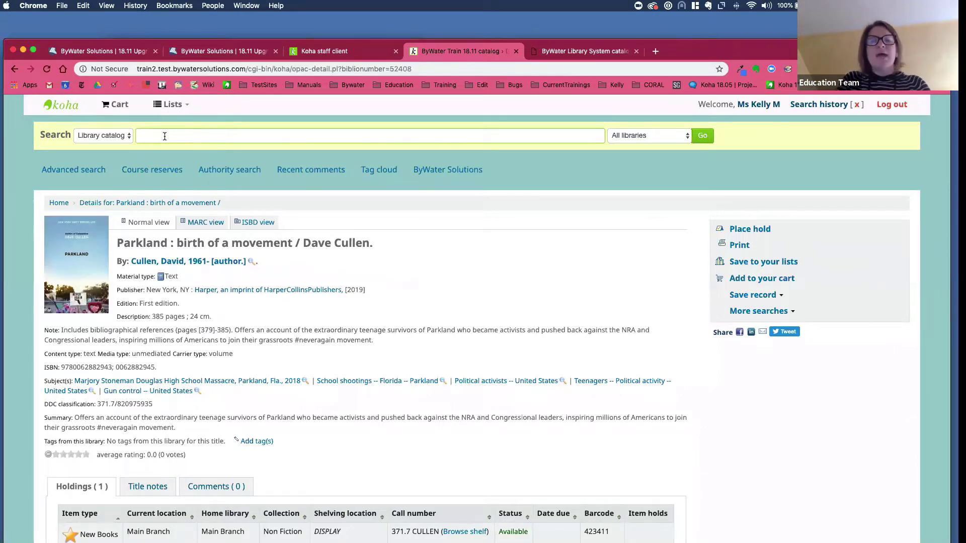
{"action": "type", "text": "orion"}
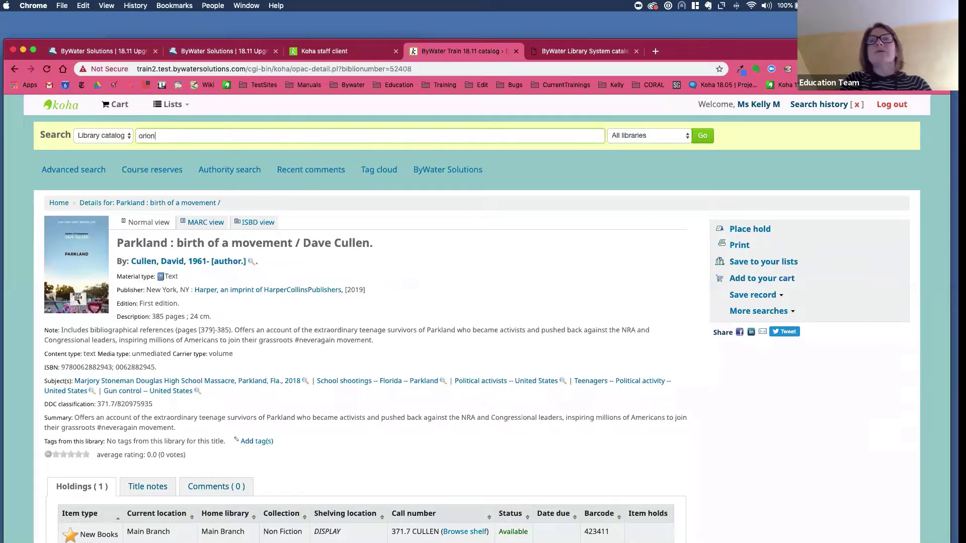
{"action": "key", "text": "Return"}
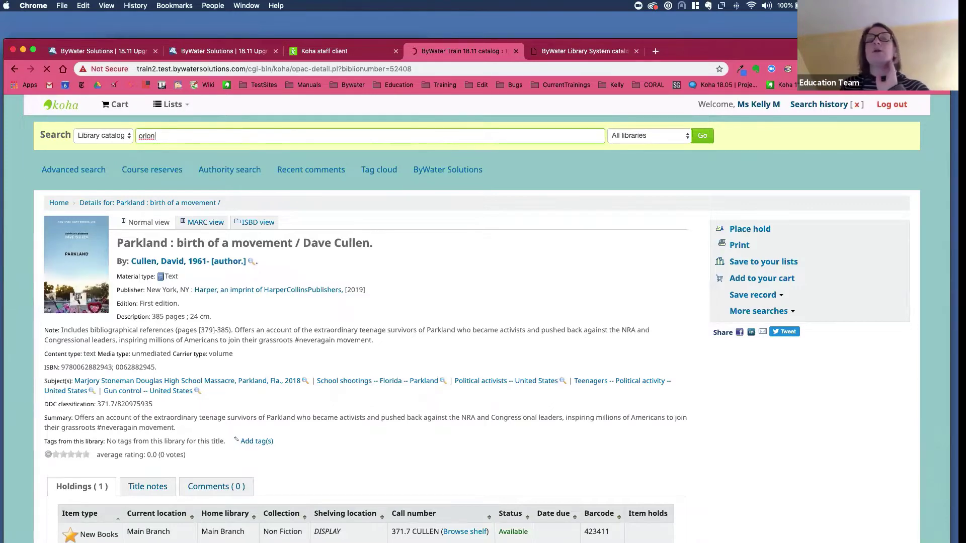
{"action": "scroll", "coordinate": [168, 162], "scroll_direction": "down", "scroll_amount": 2}
{"action": "scroll", "coordinate": [168, 162], "scroll_direction": "up", "scroll_amount": 2}
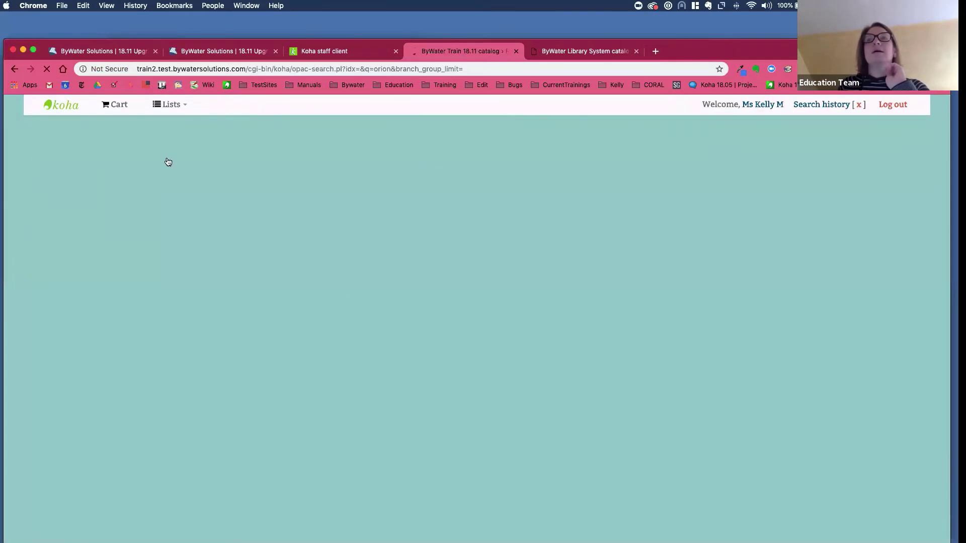
{"action": "scroll", "coordinate": [174, 171], "scroll_direction": "down", "scroll_amount": 1}
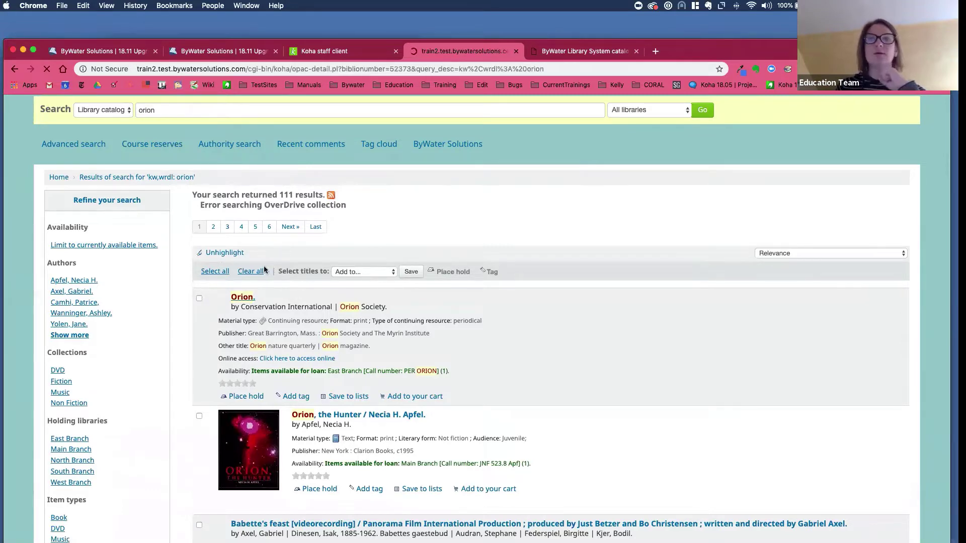
{"action": "scroll", "coordinate": [169, 286], "scroll_direction": "down", "scroll_amount": 5}
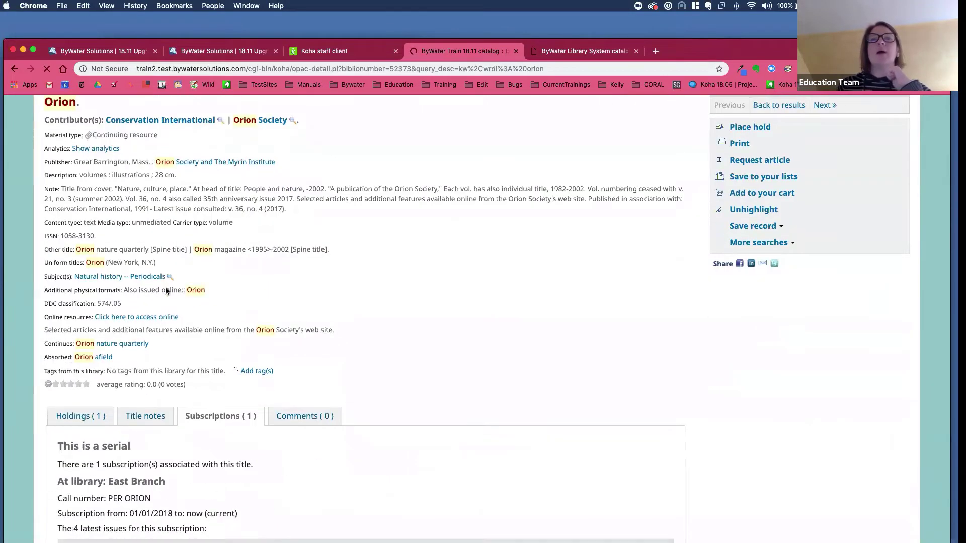
{"action": "scroll", "coordinate": [102, 456], "scroll_direction": "up", "scroll_amount": 2}
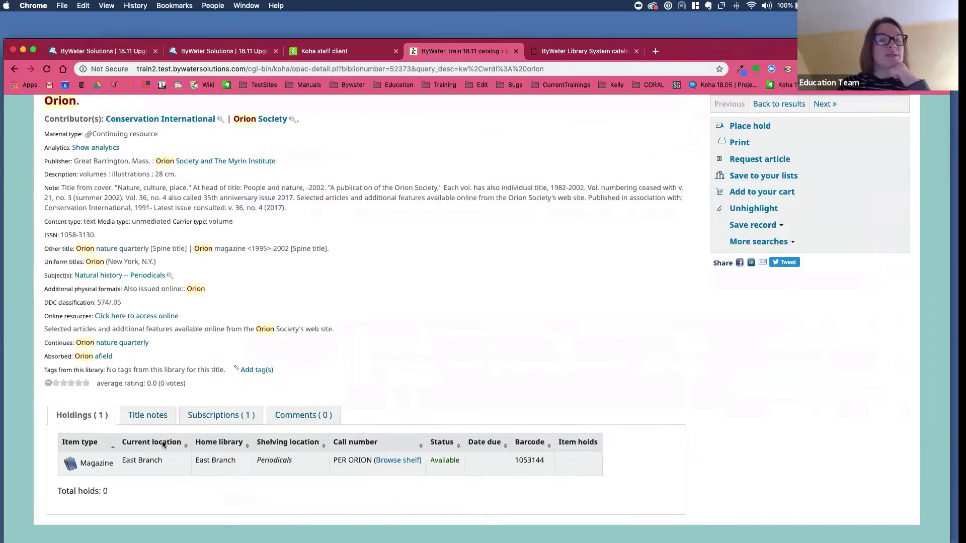
{"action": "scroll", "coordinate": [316, 342], "scroll_direction": "up", "scroll_amount": 5}
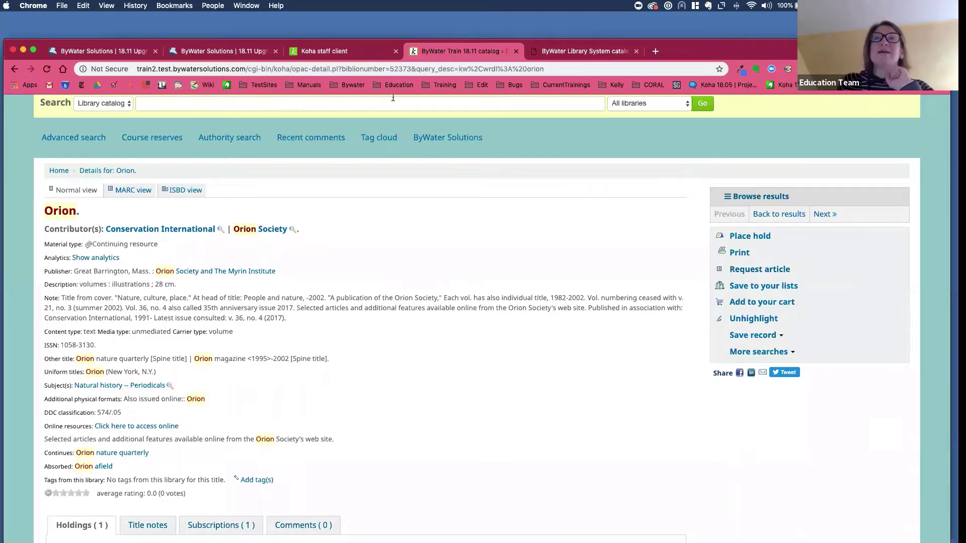
{"action": "left_click", "coordinate": [341, 55]}
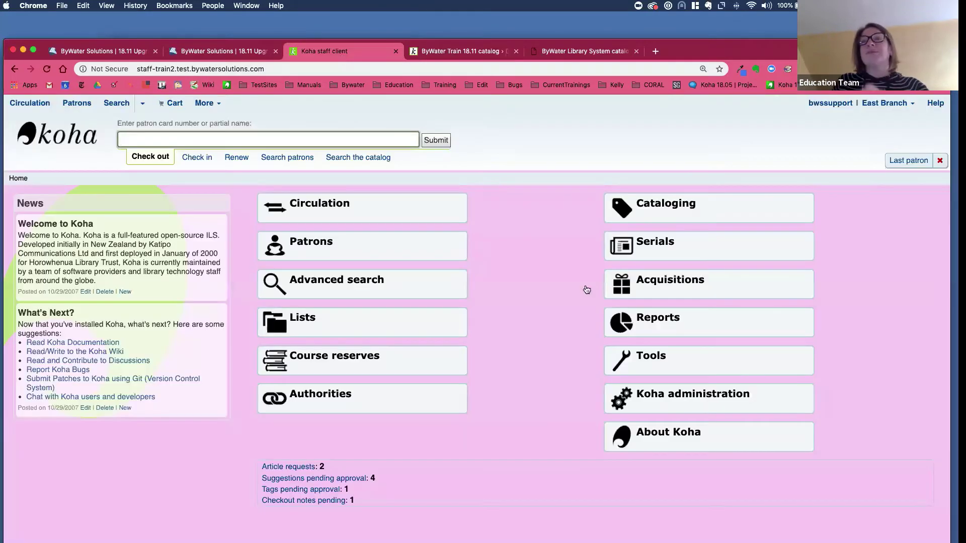
{"action": "left_click", "coordinate": [717, 407]}
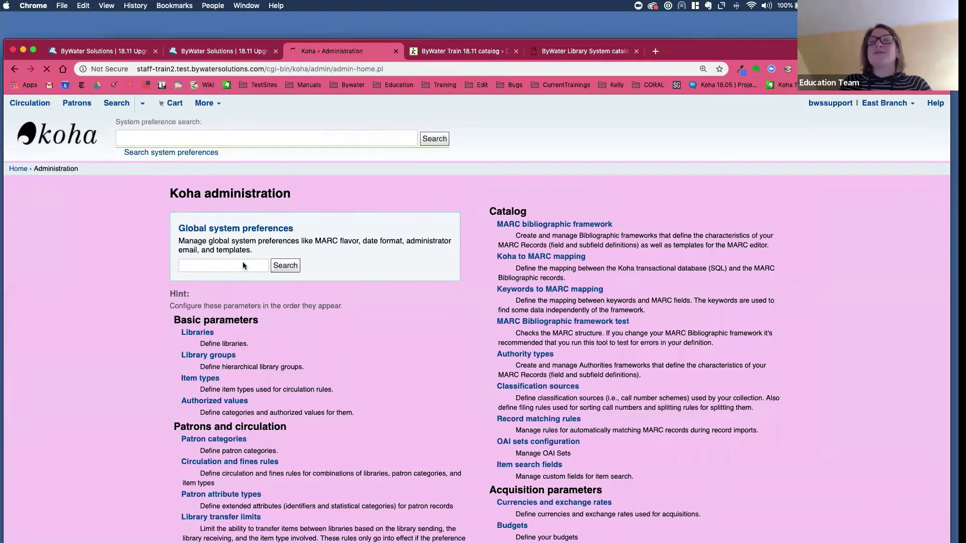
{"action": "left_click", "coordinate": [235, 275]}
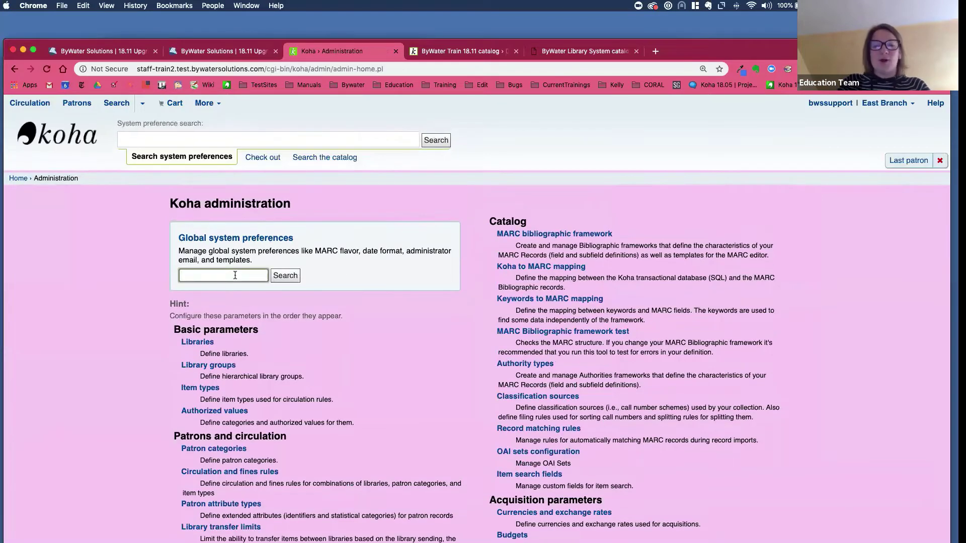
{"action": "type", "text": "article"}
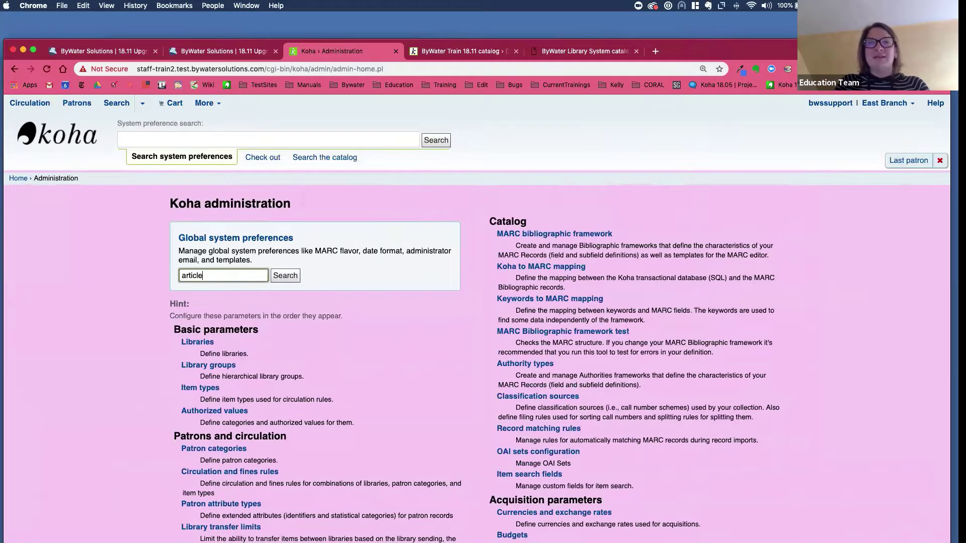
{"action": "type", "text": "requeus"}
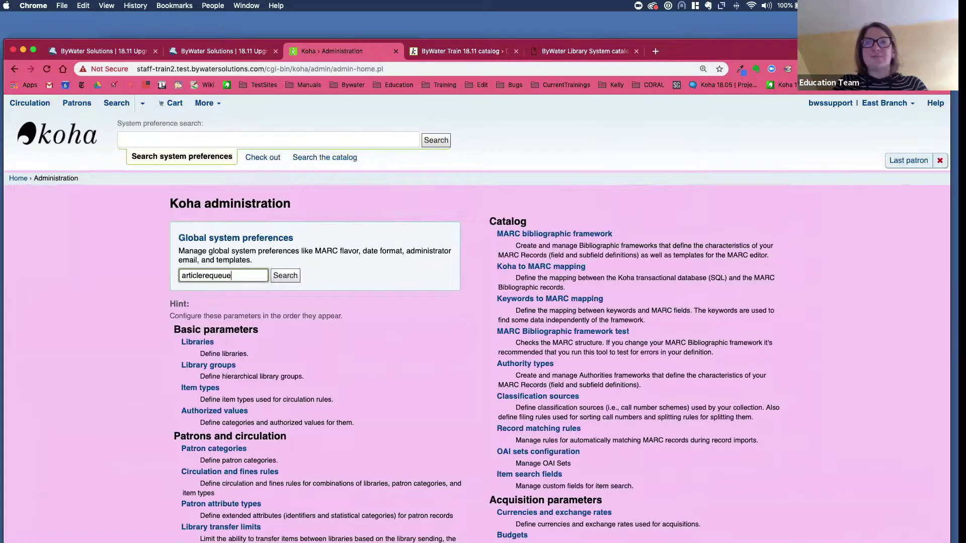
{"action": "key", "text": "BackSpace"}
{"action": "key", "text": "BackSpace"}
{"action": "type", "text": "sts"}
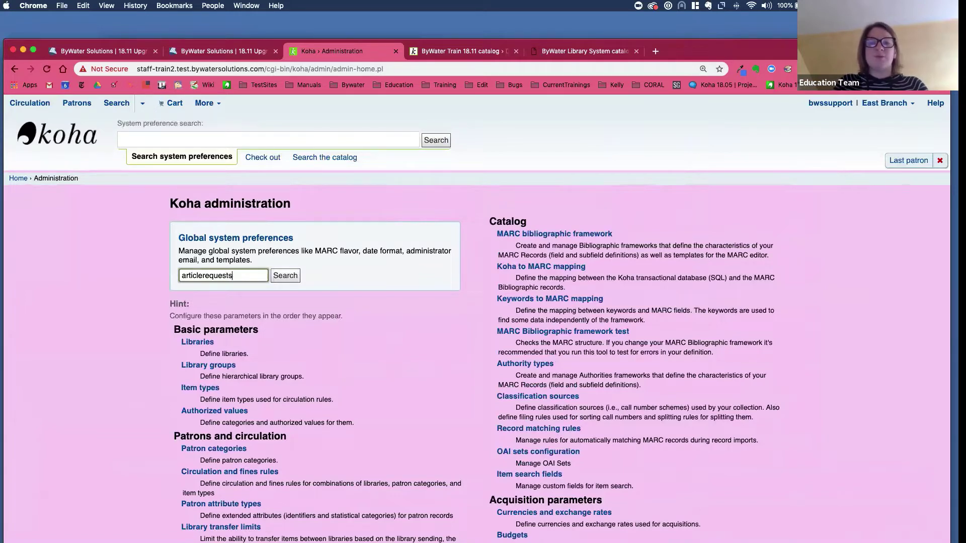
{"action": "type", "text": "linkcontrol"}
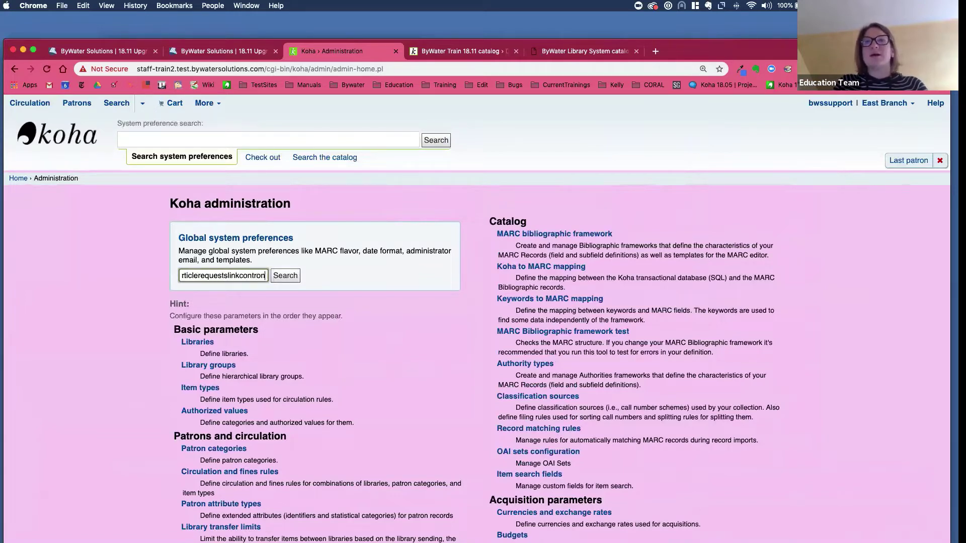
{"action": "key", "text": "Return"}
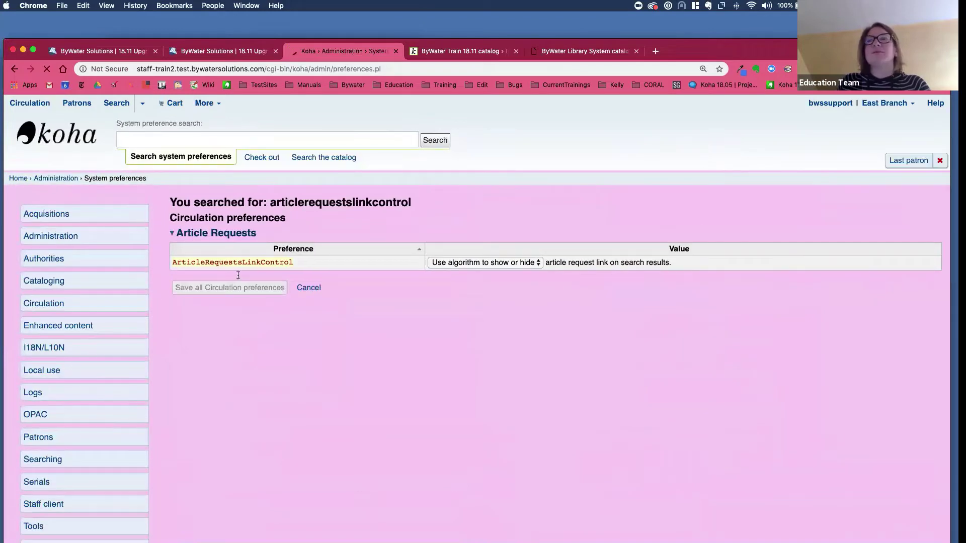
{"action": "left_click", "coordinate": [449, 262]}
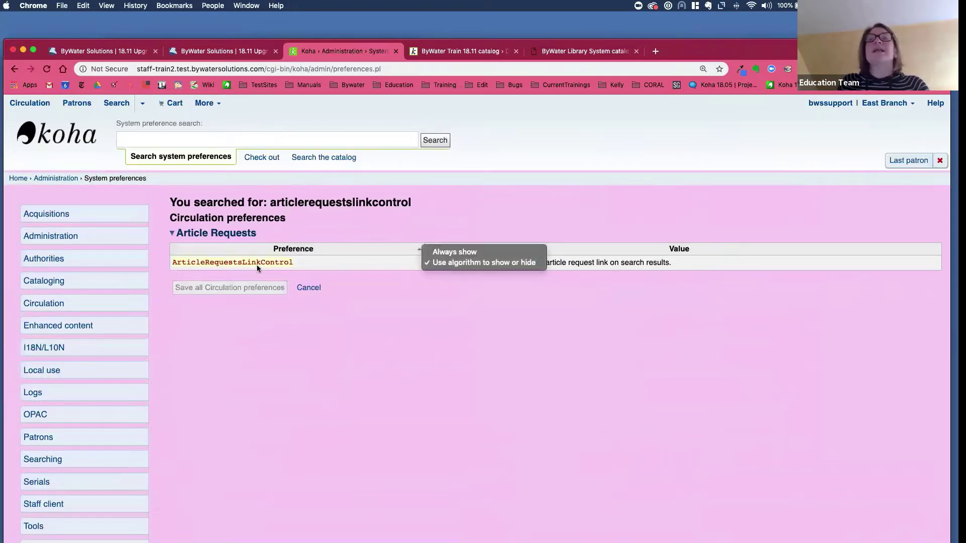
{"action": "left_click", "coordinate": [410, 312]}
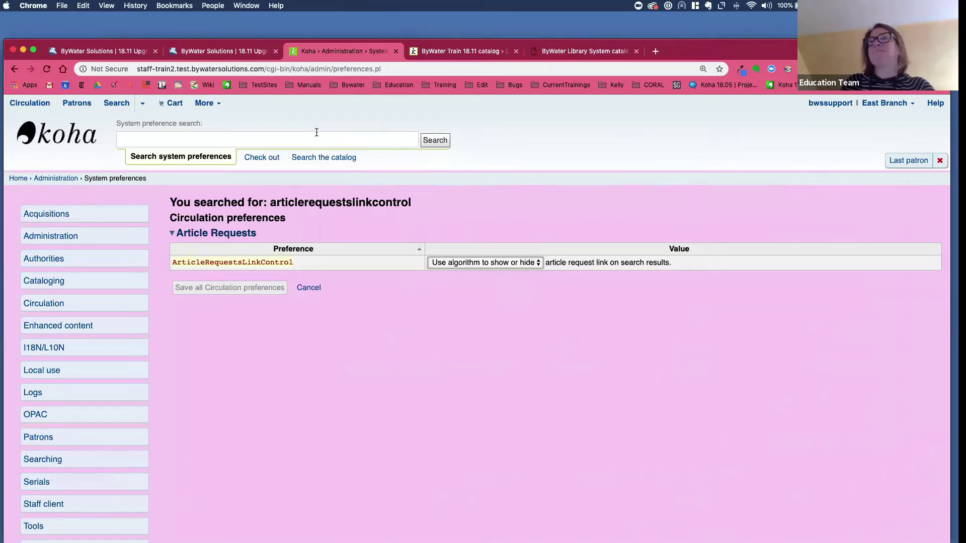
{"action": "key", "text": "ctrl+Tab"}
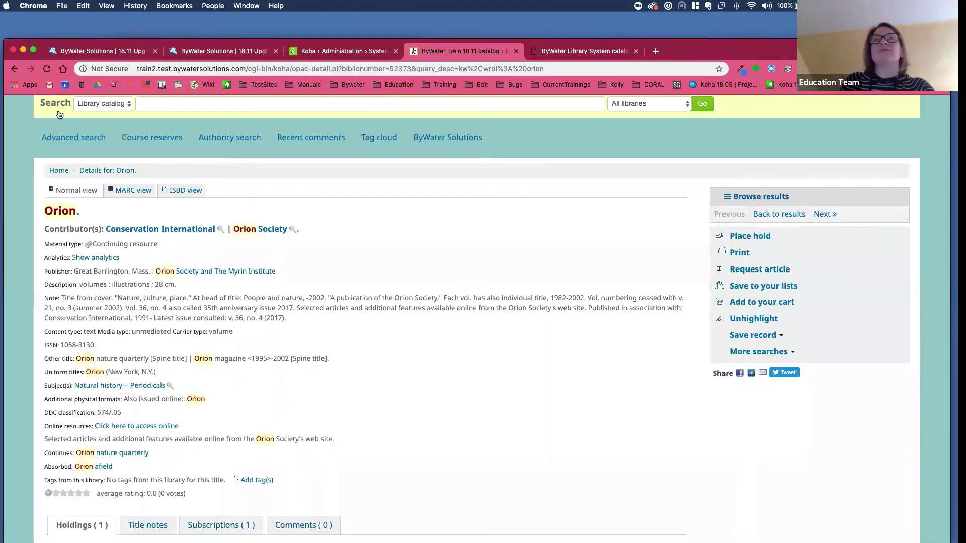
- Return from the Orion record to the 18.11 training catalog home page
{"action": "scroll", "coordinate": [50, 111], "scroll_direction": "up", "scroll_amount": 1}
{"action": "left_click", "coordinate": [67, 106]}
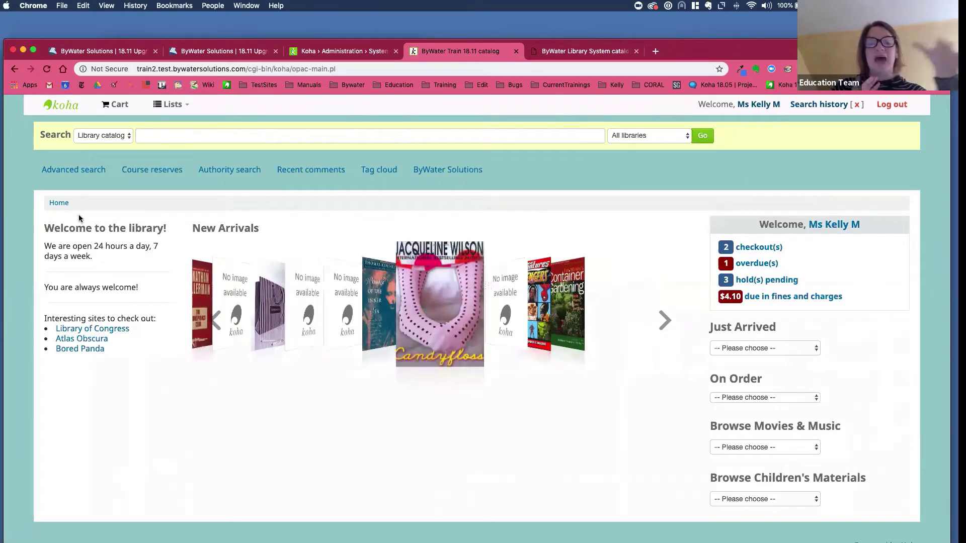
- Run a catalog keyword search for 'baby', returning 1288 results
{"action": "left_click", "coordinate": [146, 136]}
{"action": "type", "text": "baby"}
{"action": "key", "text": "Return"}
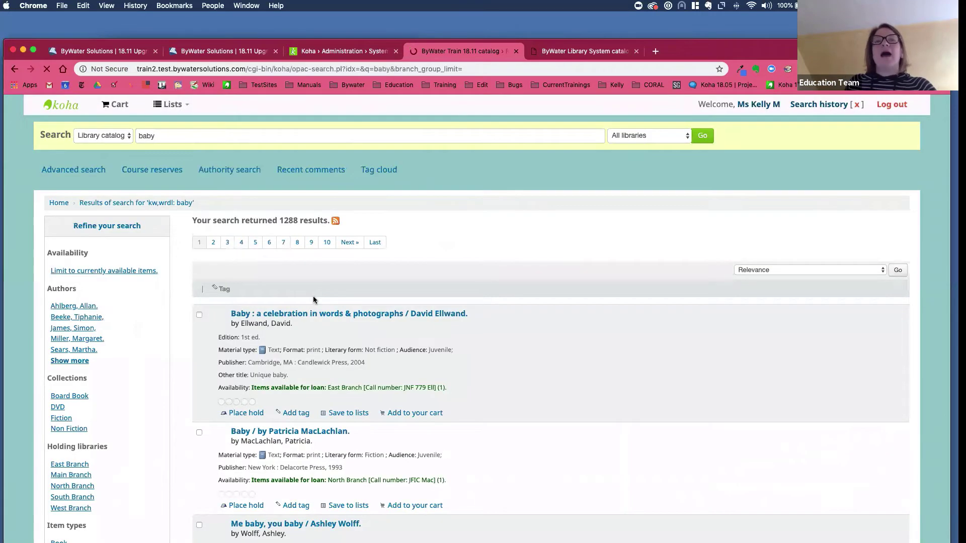
{"action": "scroll", "coordinate": [211, 304], "scroll_direction": "down", "scroll_amount": 3}
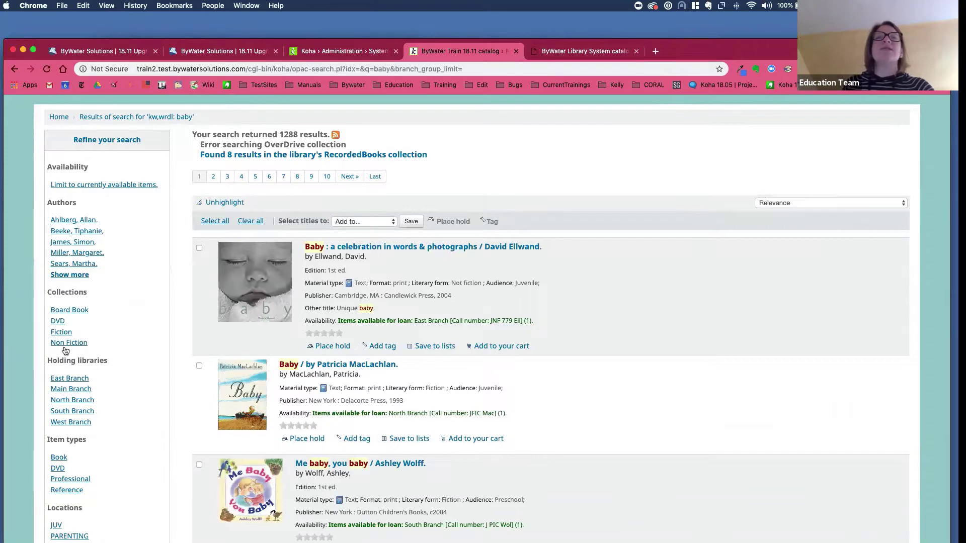
- Limit the 'baby' results to the Non Fiction collection, leaving 141 hits
{"action": "left_click", "coordinate": [66, 347]}
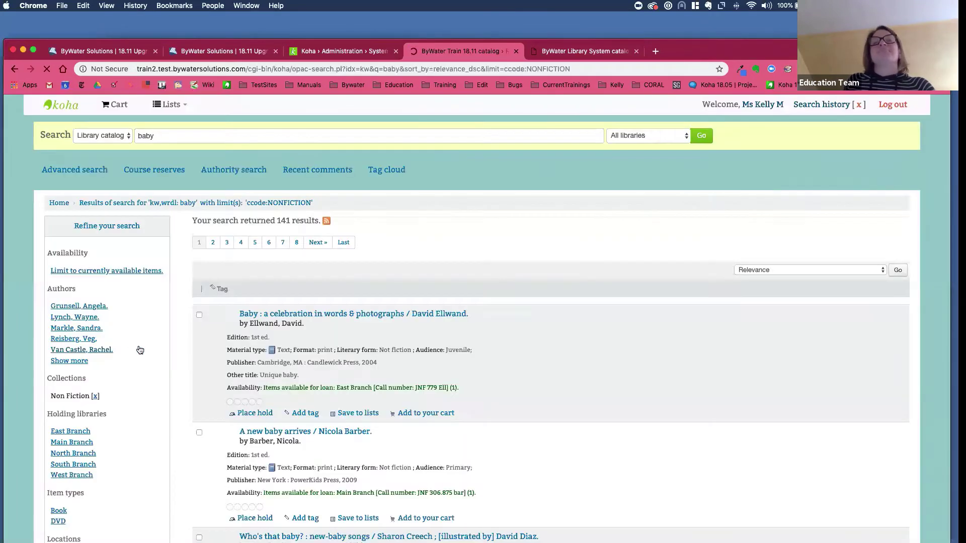
{"action": "scroll", "coordinate": [222, 347], "scroll_direction": "down", "scroll_amount": 1}
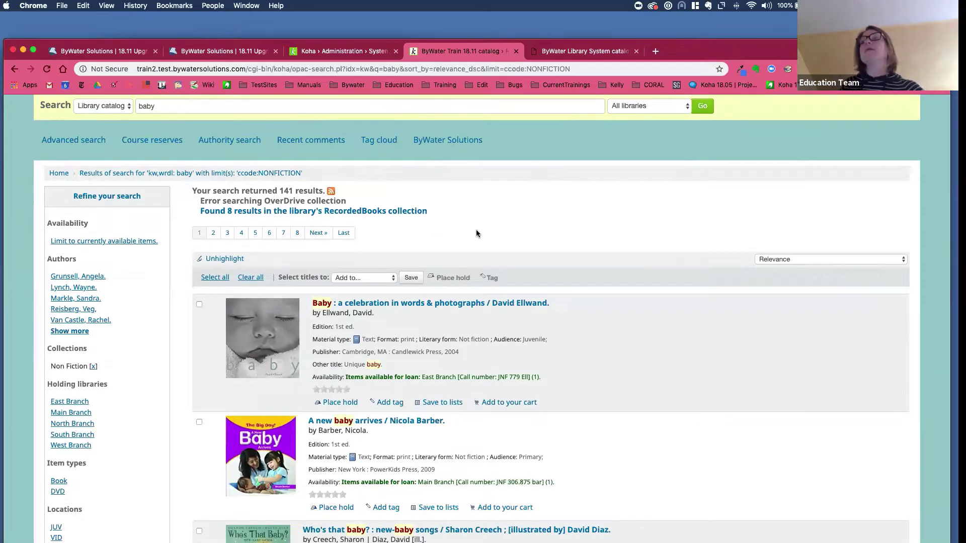
{"action": "scroll", "coordinate": [476, 229], "scroll_direction": "up", "scroll_amount": 2}
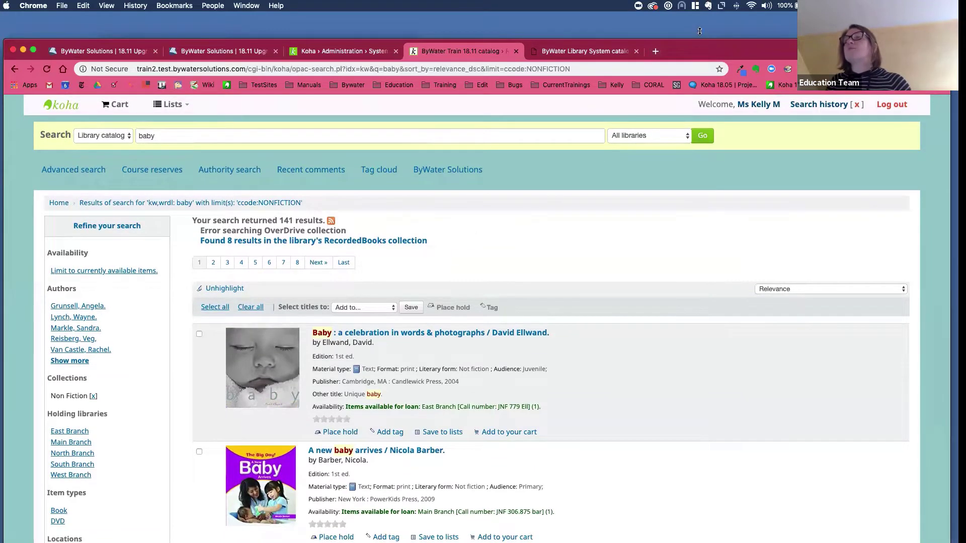
{"action": "left_click_drag", "start_coordinate": [699, 47], "coordinate": [701, 23]}
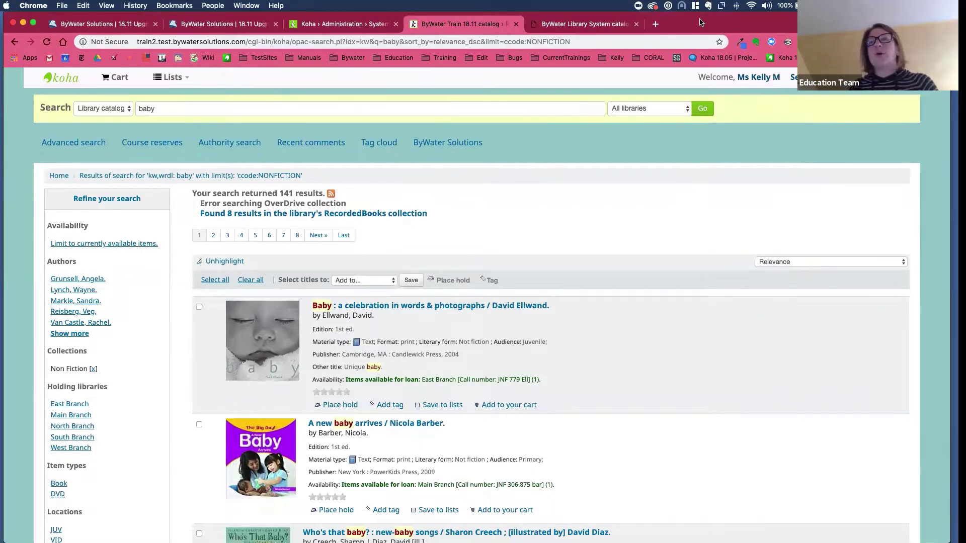
- Open the Planes list from the Public lists in the Lists menu
{"action": "left_click", "coordinate": [179, 80]}
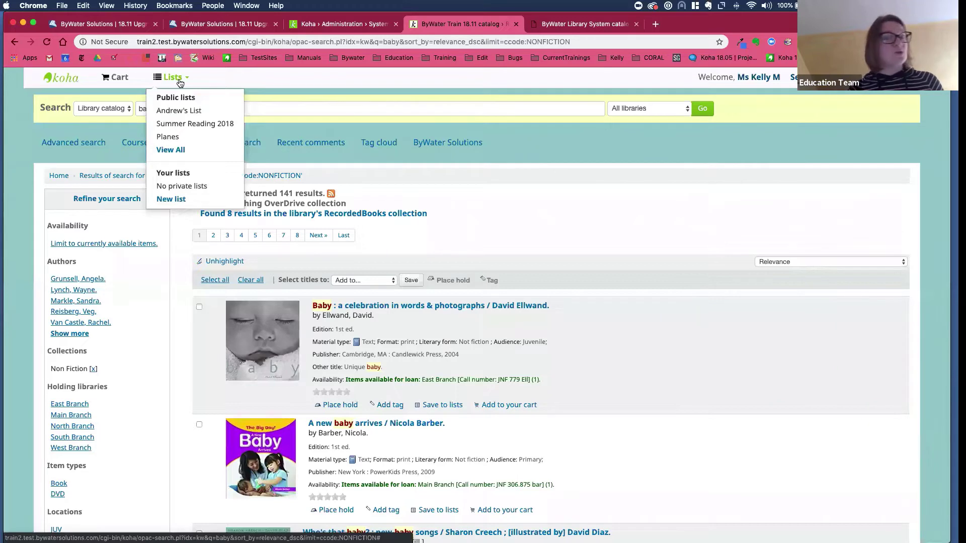
{"action": "left_click", "coordinate": [176, 137]}
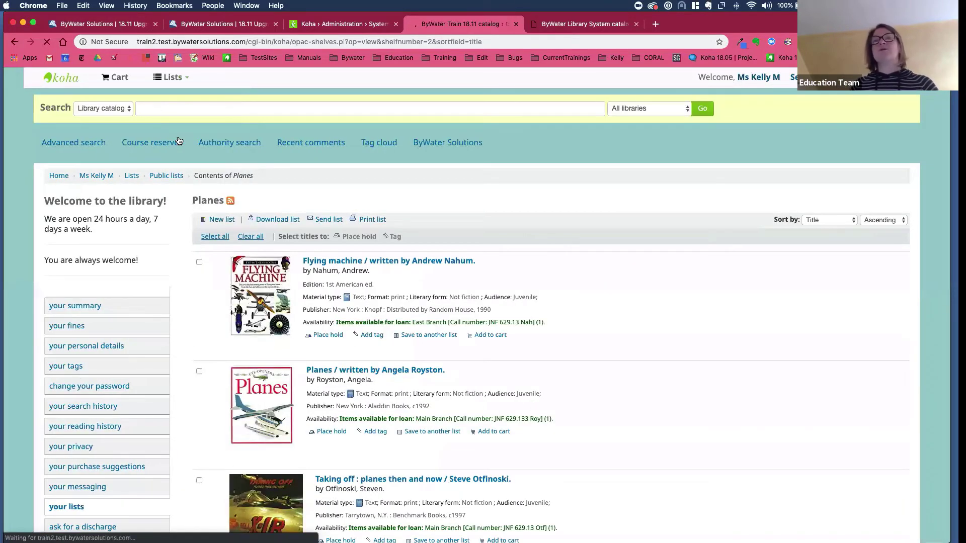
- Sort the Planes list by date added, then log out and focus the home page Login field
{"action": "left_click", "coordinate": [829, 220]}
{"action": "left_click", "coordinate": [824, 247]}
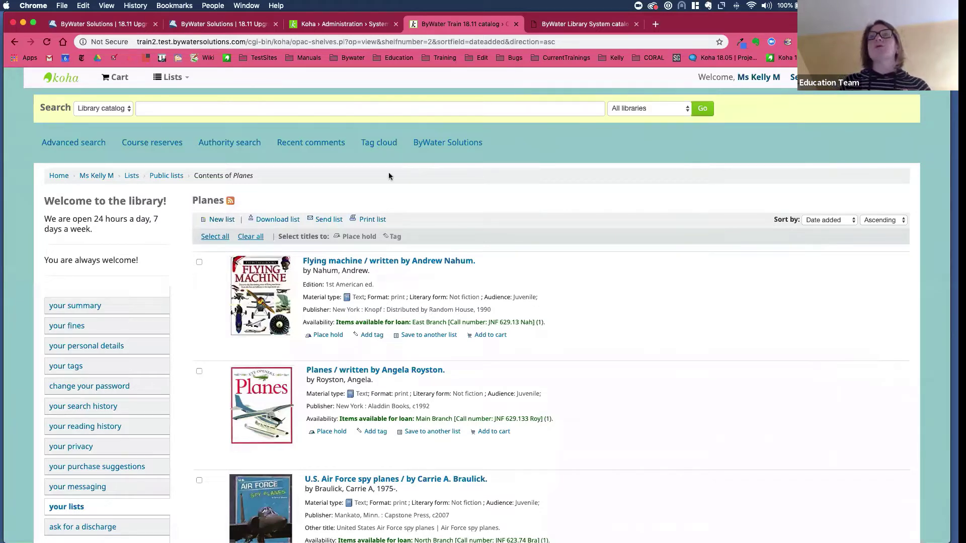
{"action": "left_click", "coordinate": [311, 109]}
{"action": "type", "text": "l"}
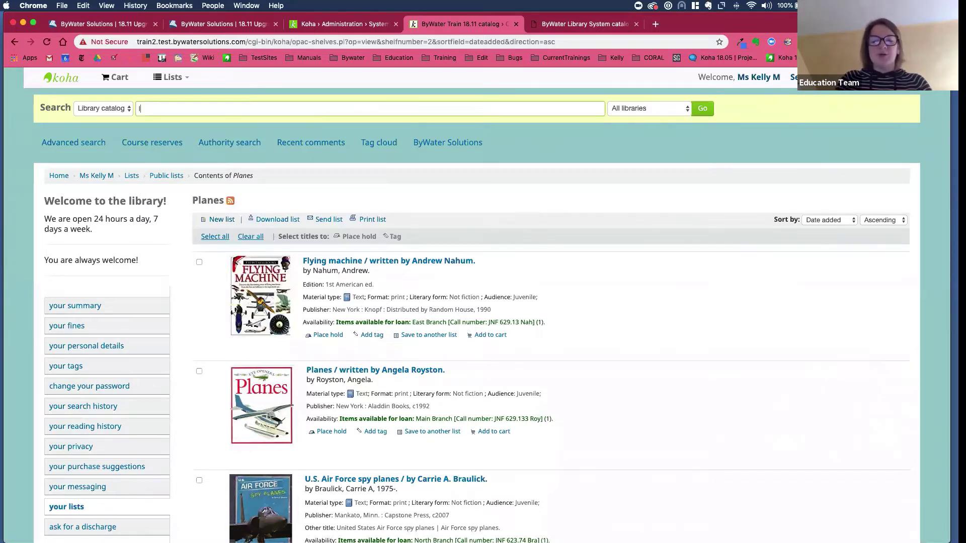
{"action": "type", "text": "ove"}
{"action": "key", "text": "BackSpace"}
{"action": "key", "text": "BackSpace"}
{"action": "key", "text": "BackSpace"}
{"action": "key", "text": "BackSpace"}
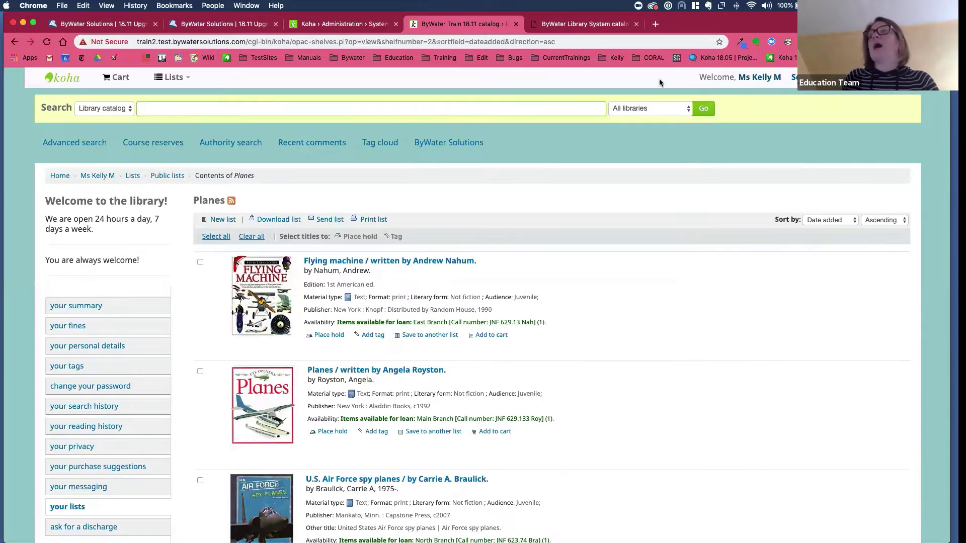
{"action": "key", "text": "Return"}
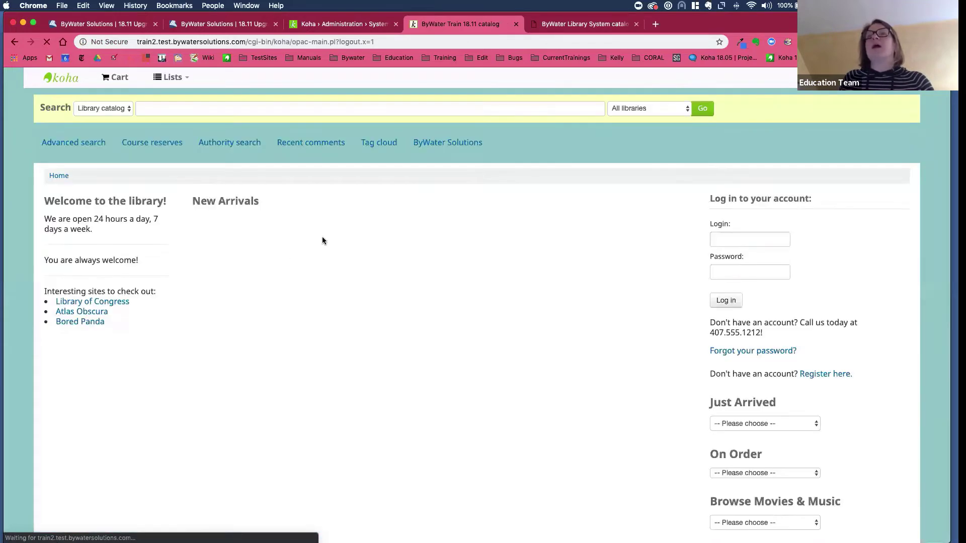
{"action": "left_click", "coordinate": [758, 244]}
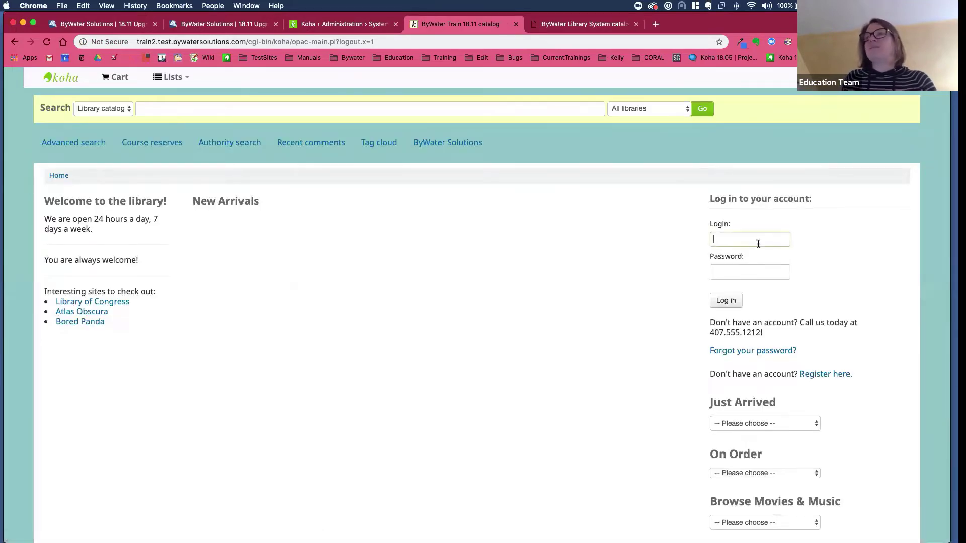
- Try logging in twice with the support account username and password; both attempts are rejected
{"action": "type", "text": "bwssupport"}
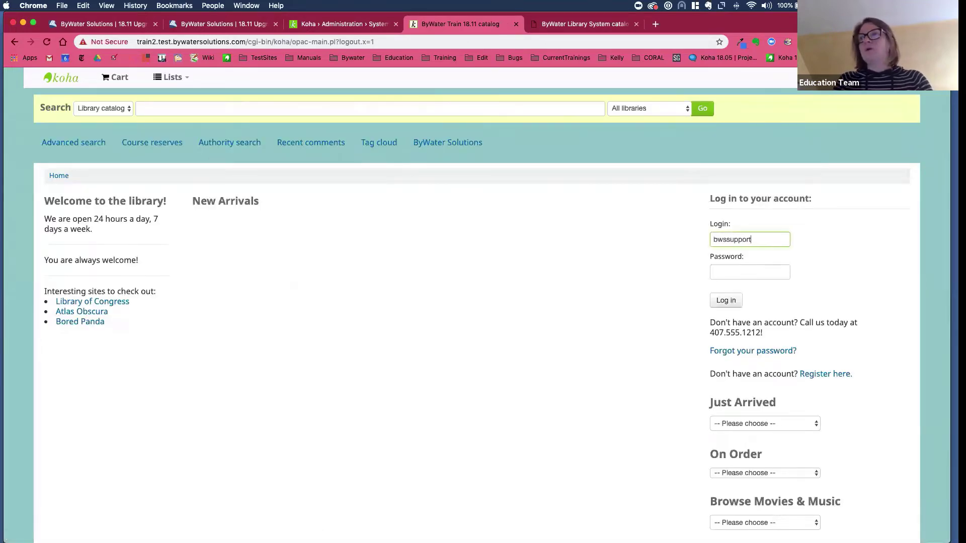
{"action": "key", "text": "Tab"}
{"action": "type", "text": "••••••••••••••••"}
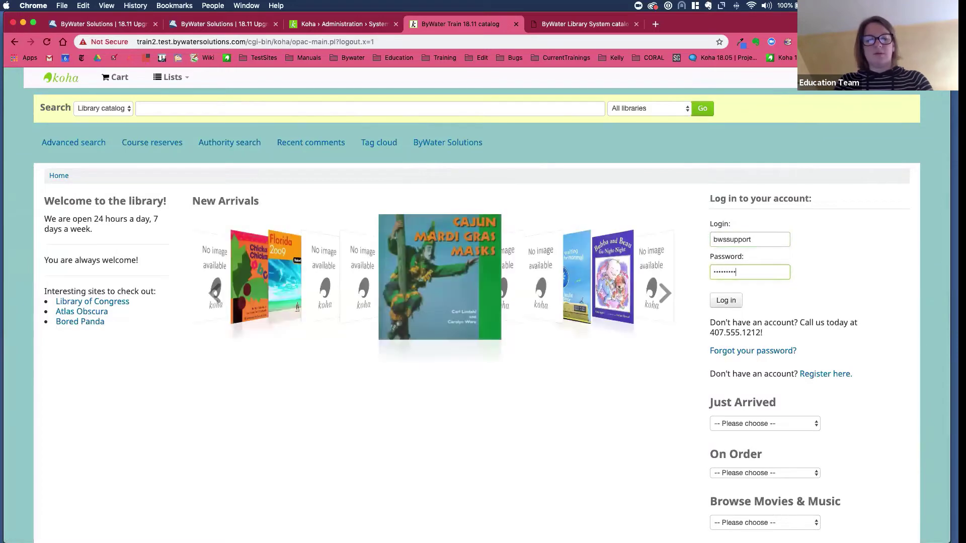
{"action": "key", "text": "Return"}
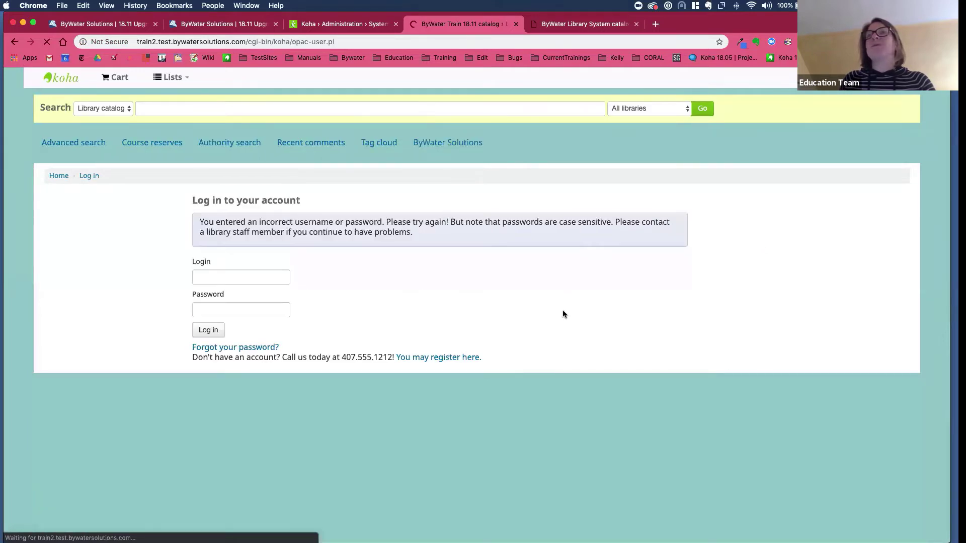
{"action": "left_click", "coordinate": [225, 279]}
{"action": "type", "text": "bwssu"}
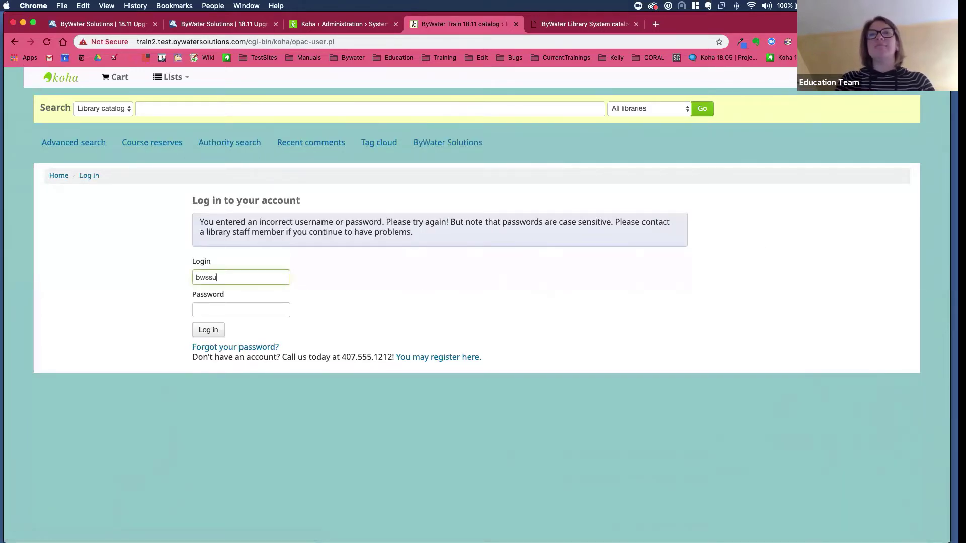
{"action": "type", "text": "pport"}
{"action": "key", "text": "Tab"}
{"action": "type", "text": "•••••••"}
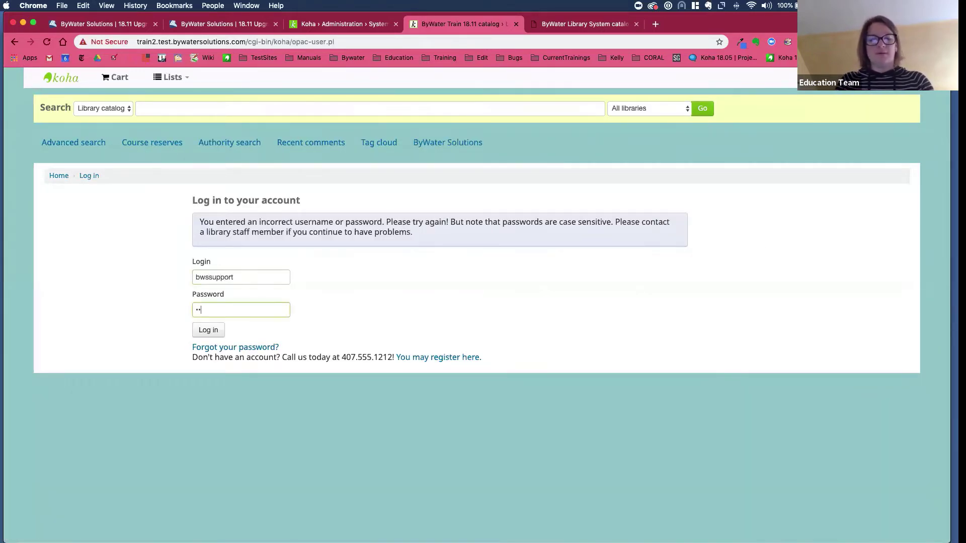
{"action": "type", "text": "•••••••••••••"}
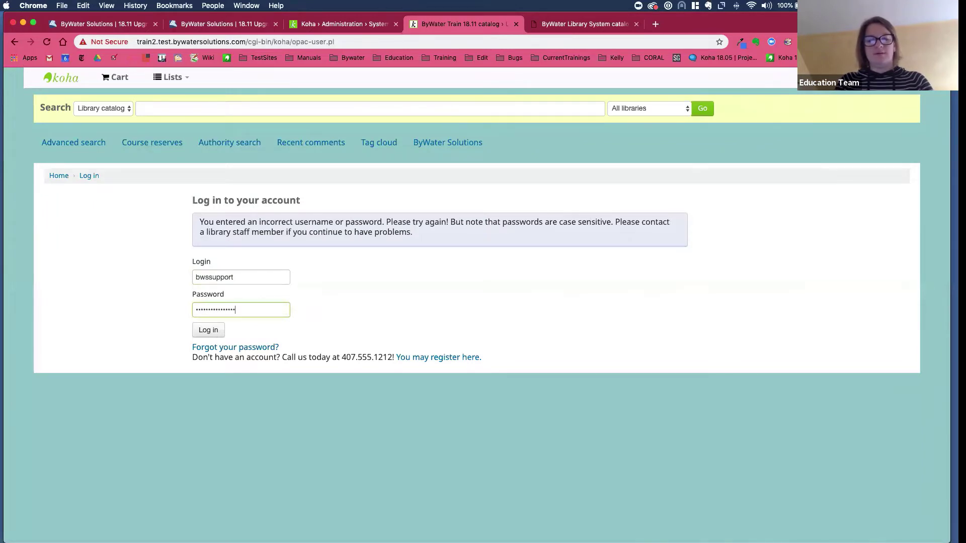
{"action": "key", "text": "Return"}
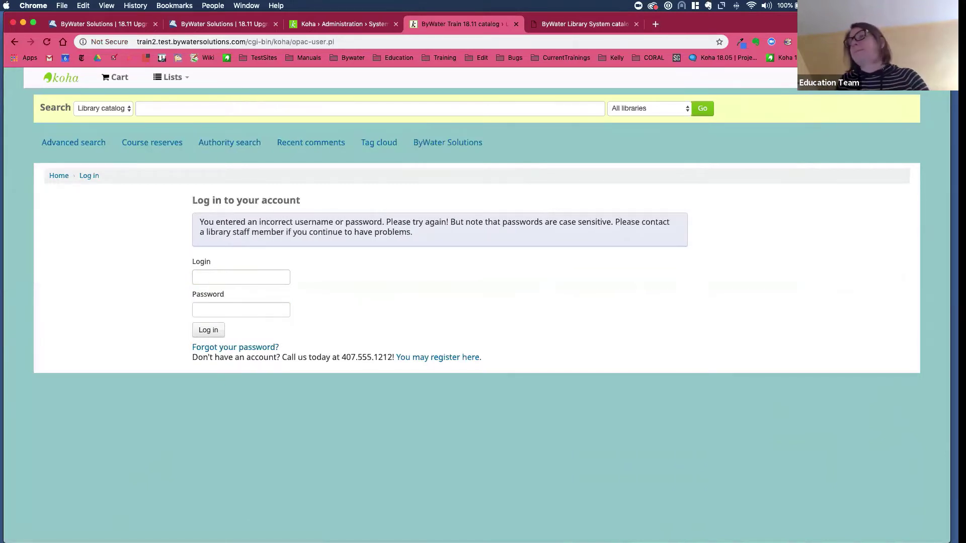
- Autofill the saved support login with 1Password, allowing it on the insecure page
{"action": "key", "text": "super+backslash"}
{"action": "type", "text": "•••"}
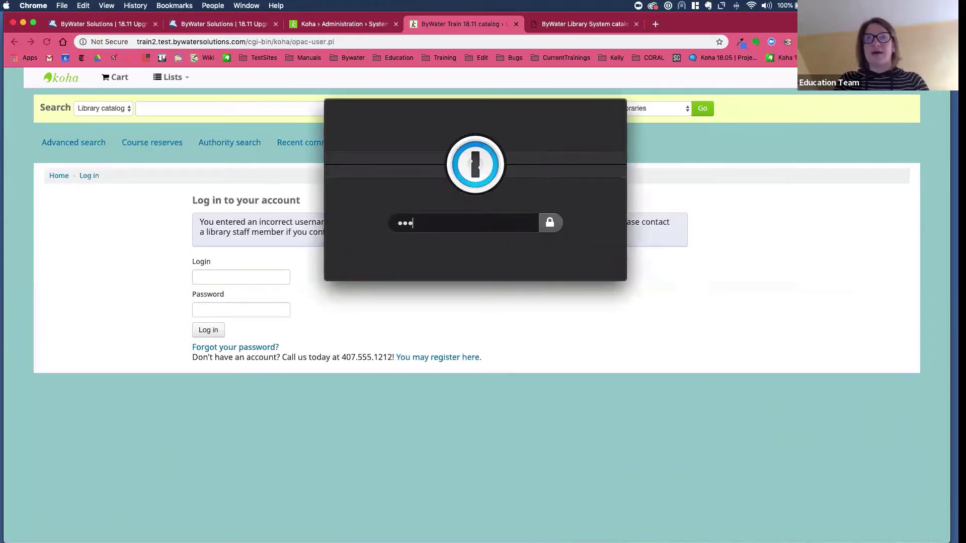
{"action": "key", "text": "Escape"}
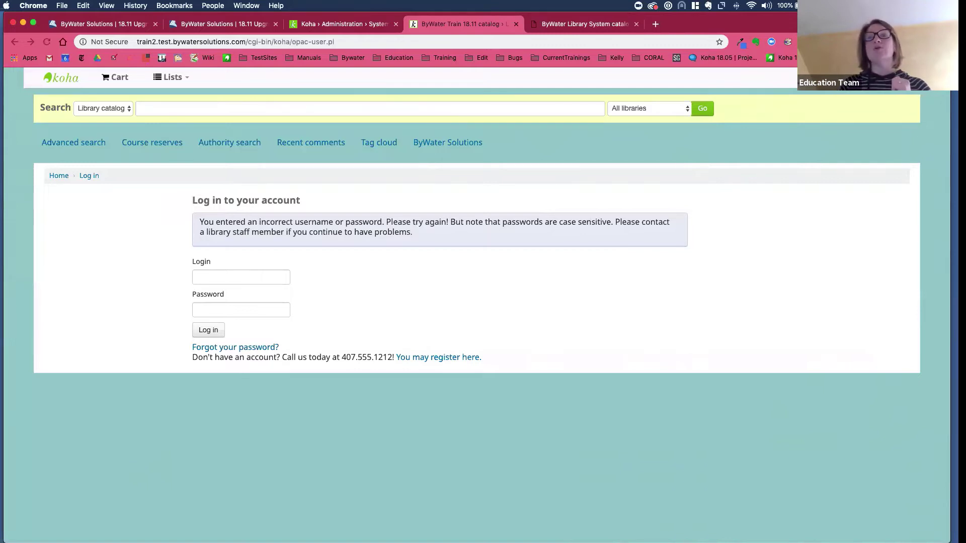
{"action": "key", "text": "super+backslash"}
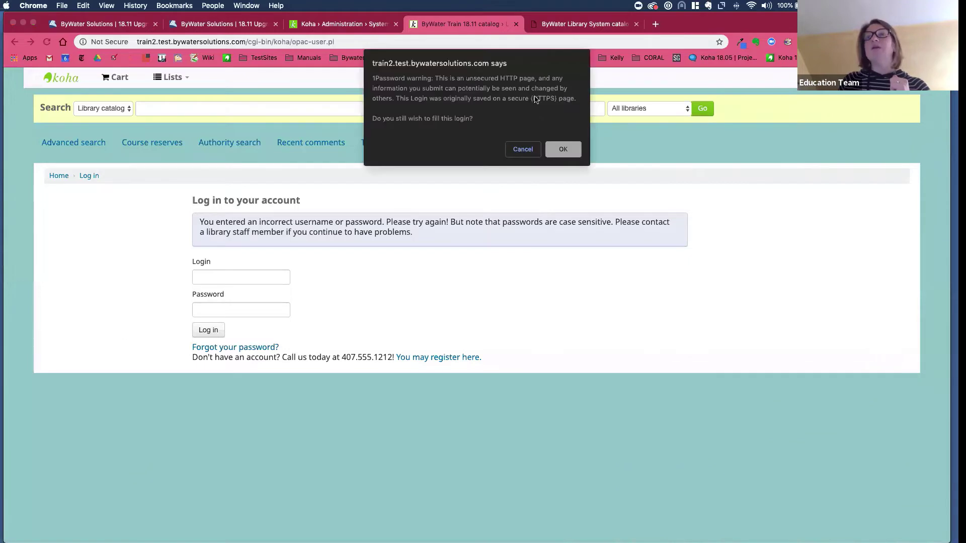
{"action": "left_click", "coordinate": [561, 149]}
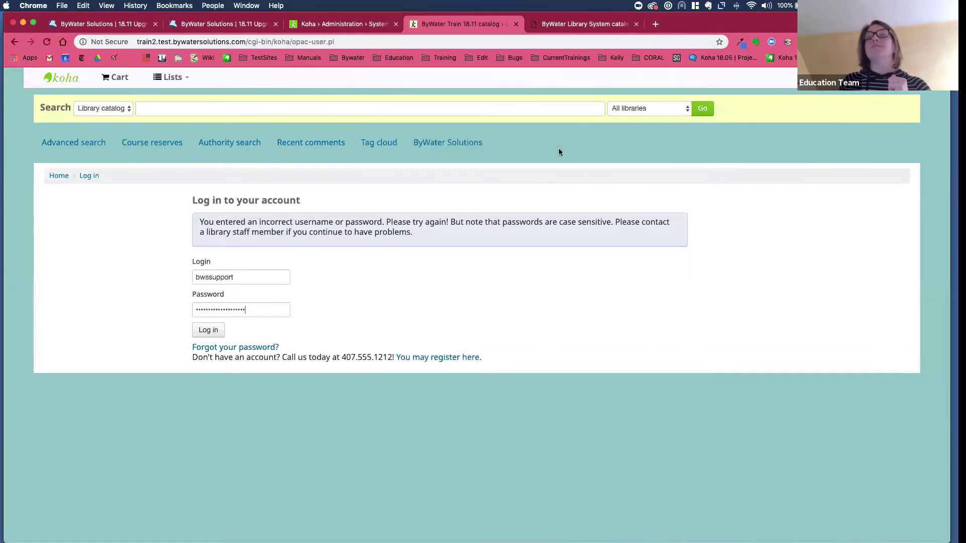
- Log in with the filled credentials and begin a catalog search for 'love'
{"action": "left_click", "coordinate": [209, 330]}
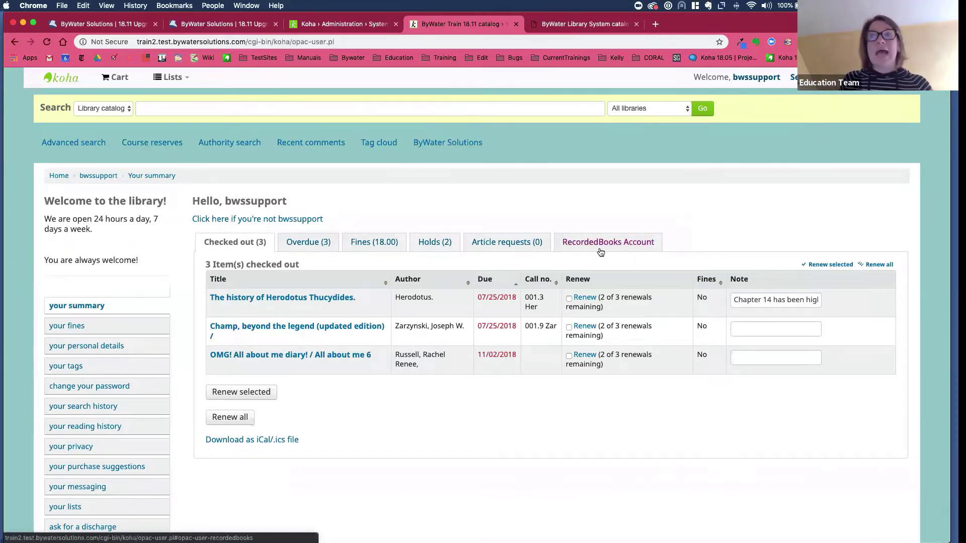
{"action": "left_click", "coordinate": [148, 106]}
{"action": "type", "text": "love"}
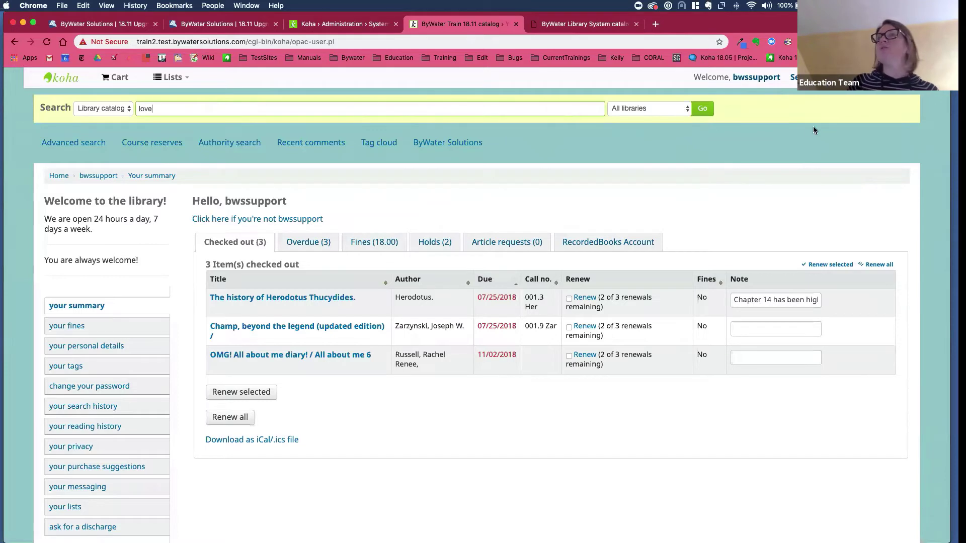
- Run the 'love' search and open the 4 results from the RecordedBooks collection
{"action": "left_click", "coordinate": [702, 113]}
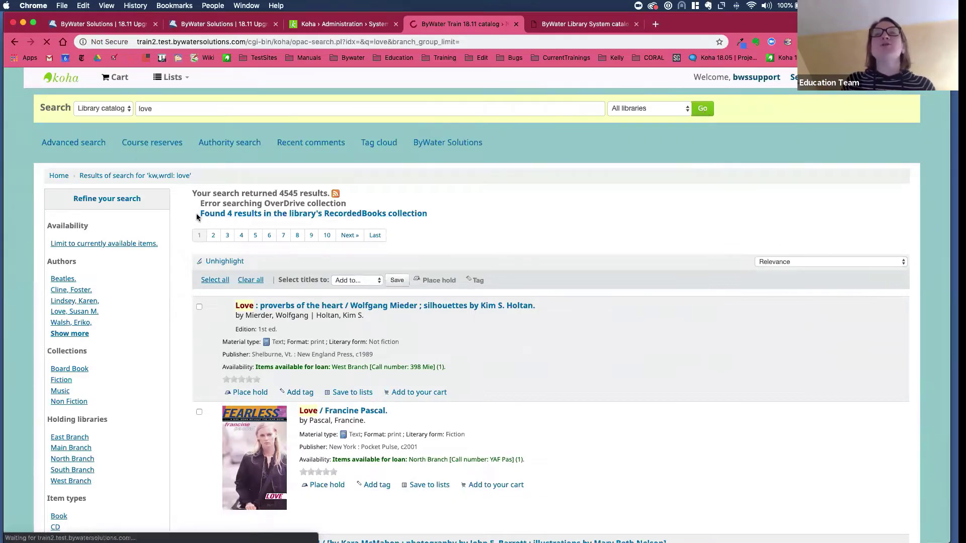
{"action": "left_click", "coordinate": [264, 217]}
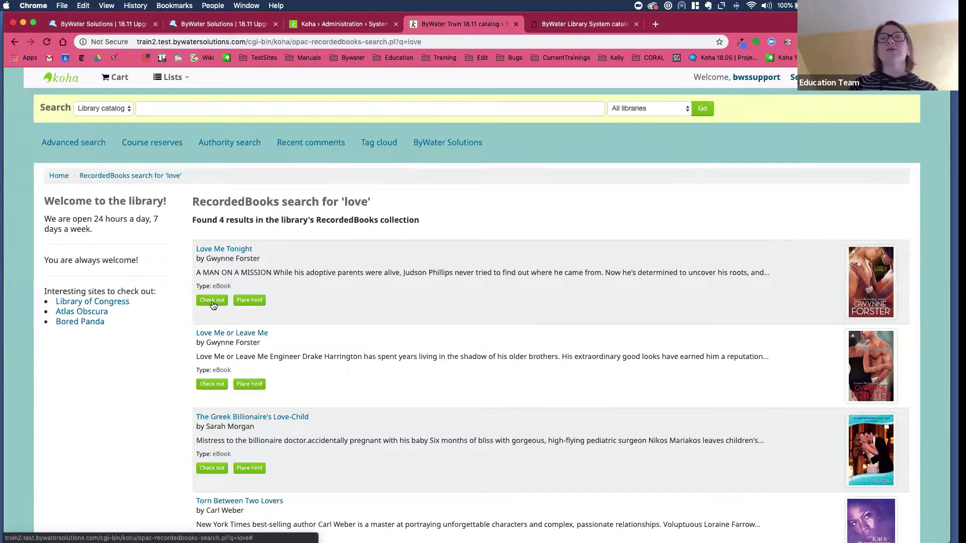
- Check out the Love Me Tonight eBook, confirm it, and go to the patron account page
{"action": "left_click", "coordinate": [211, 300]}
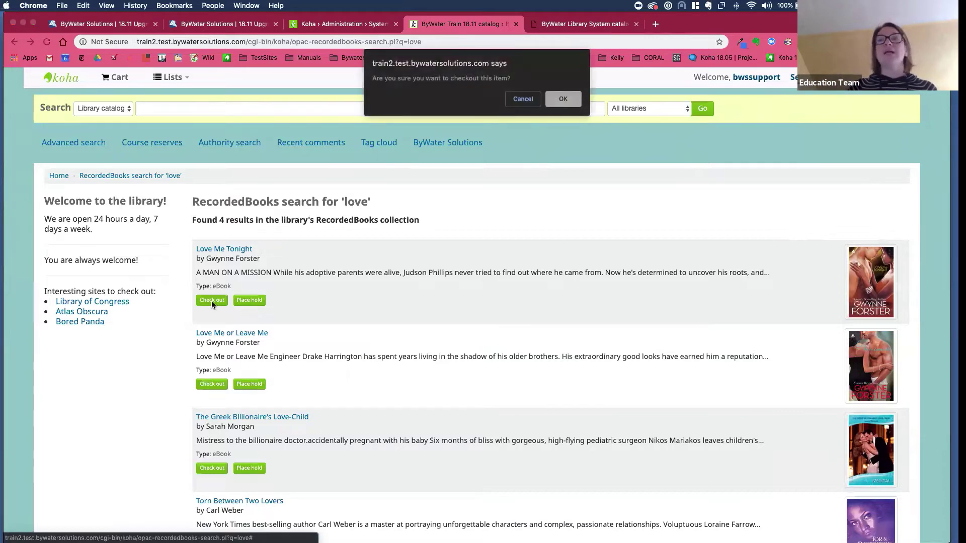
{"action": "left_click", "coordinate": [563, 99]}
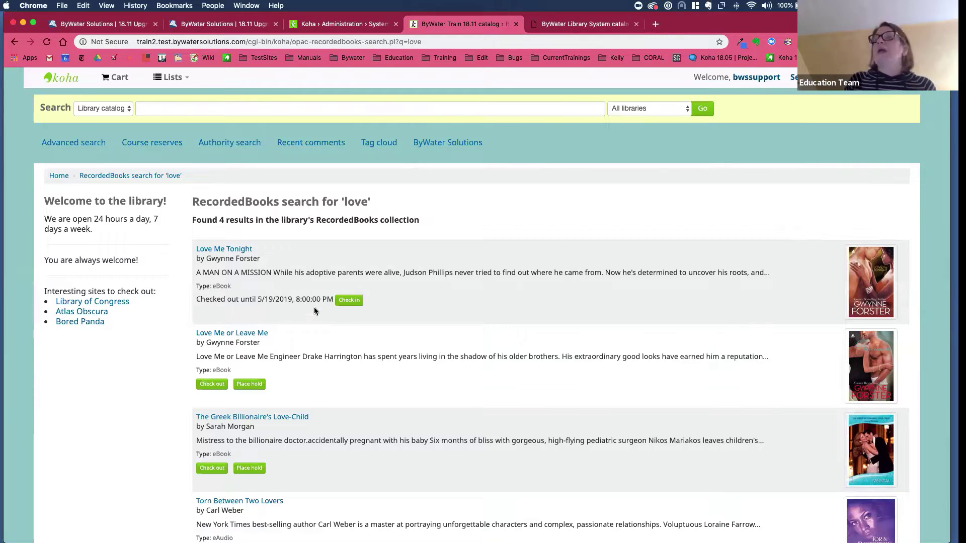
{"action": "left_click", "coordinate": [760, 80]}
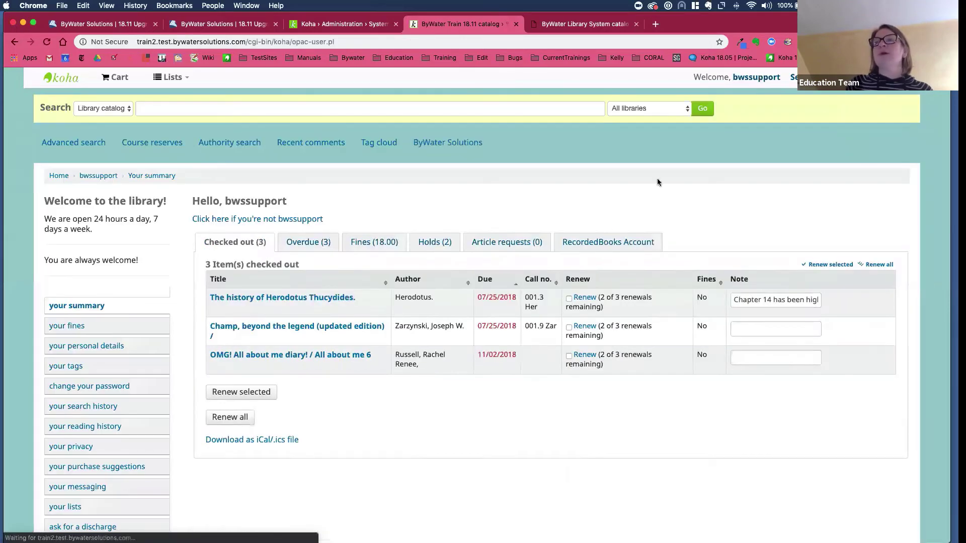
- View the RecordedBooks Account section, reload, and toggle through Checked out back to it
{"action": "left_click", "coordinate": [596, 243]}
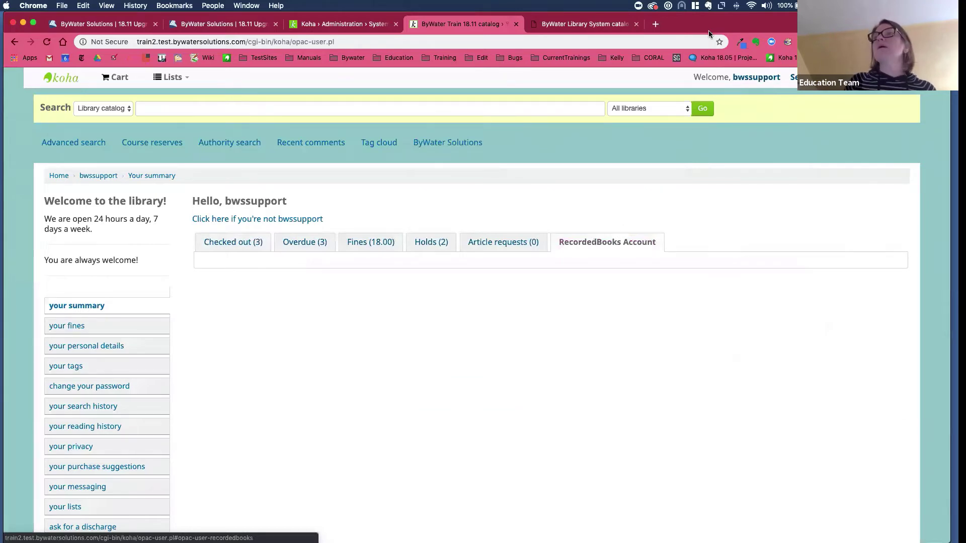
{"action": "mouse_move", "coordinate": [709, 22]}
{"action": "left_mouse_down"}
{"action": "mouse_move", "coordinate": [699, 64]}
{"action": "mouse_move", "coordinate": [696, 32]}
{"action": "left_mouse_up"}
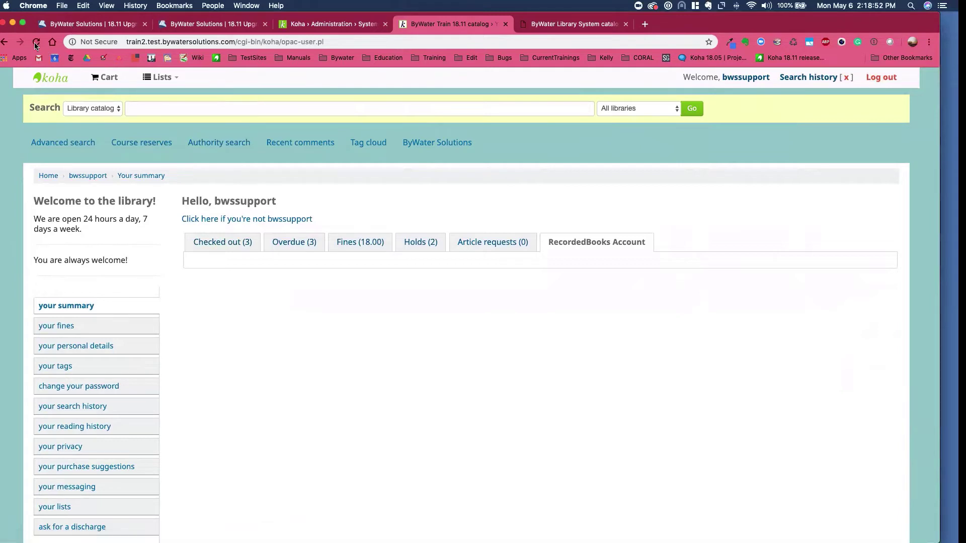
{"action": "key", "text": "super+r"}
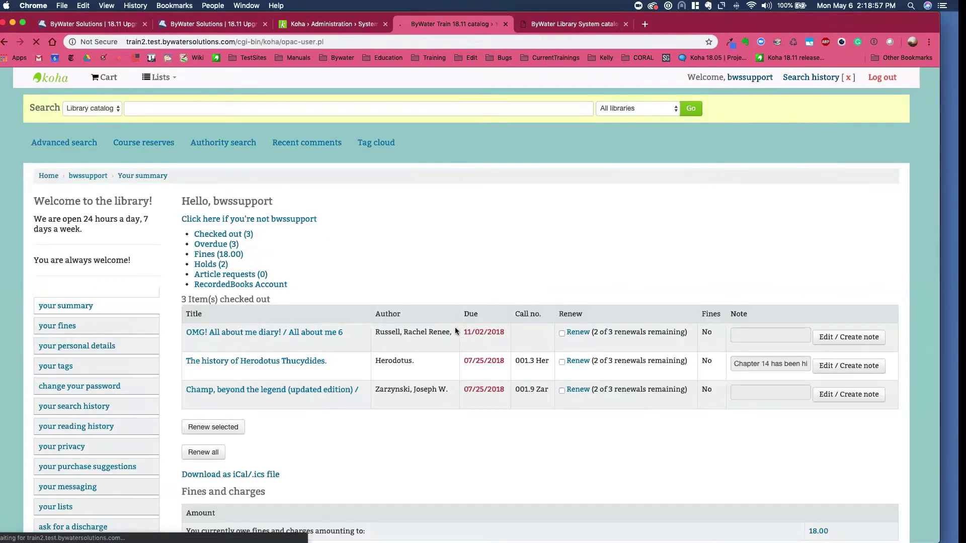
{"action": "left_click", "coordinate": [589, 243]}
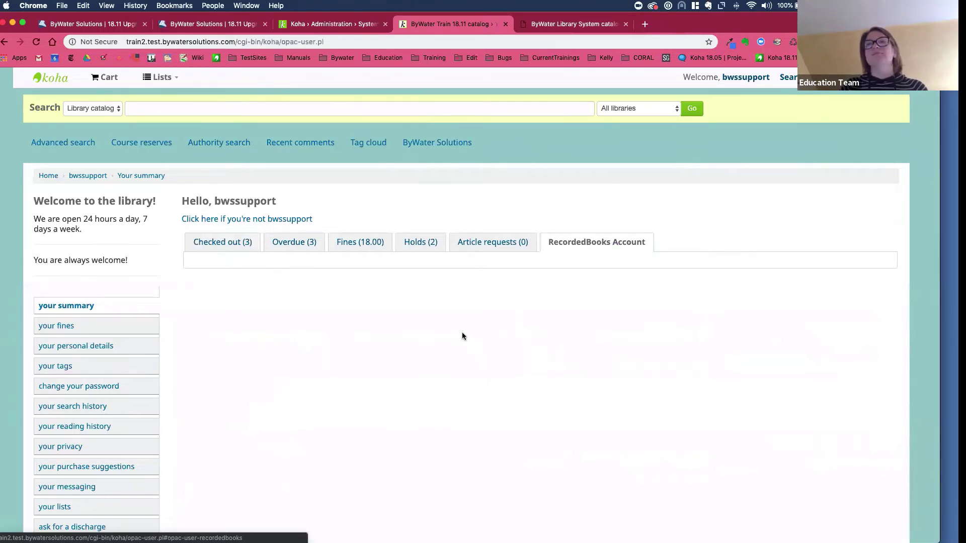
{"action": "left_click", "coordinate": [226, 244]}
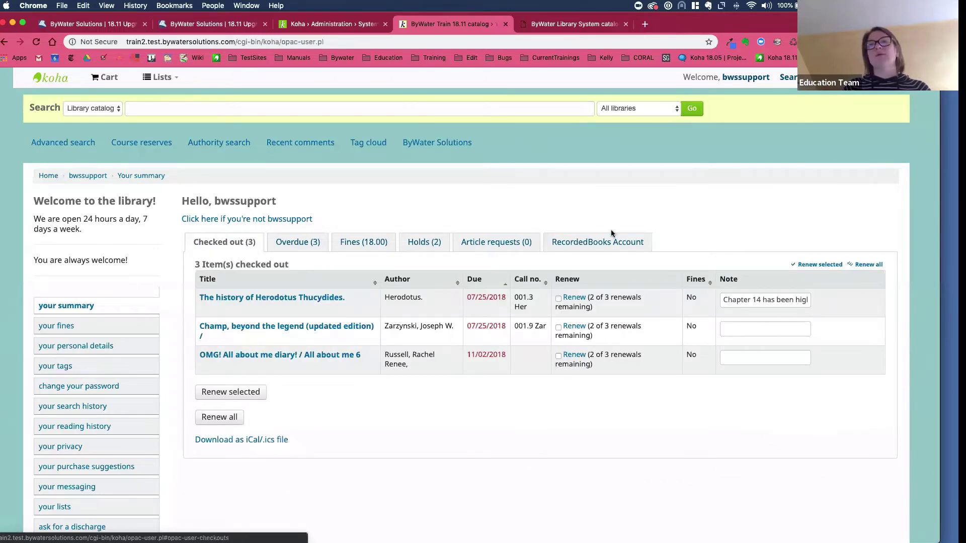
{"action": "left_click", "coordinate": [601, 240]}
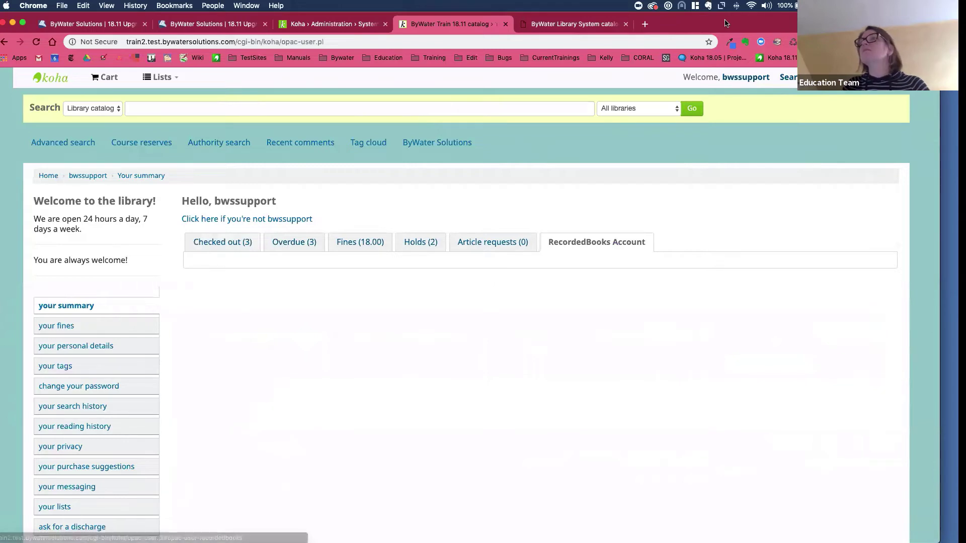
{"action": "left_click_drag", "start_coordinate": [728, 29], "coordinate": [725, 65]}
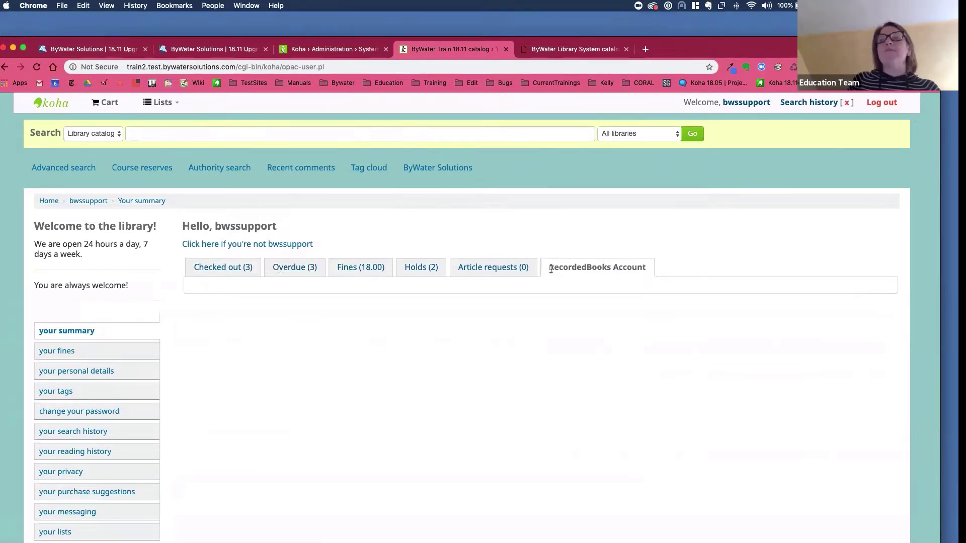
{"action": "left_click_drag", "start_coordinate": [607, 268], "coordinate": [611, 270]}
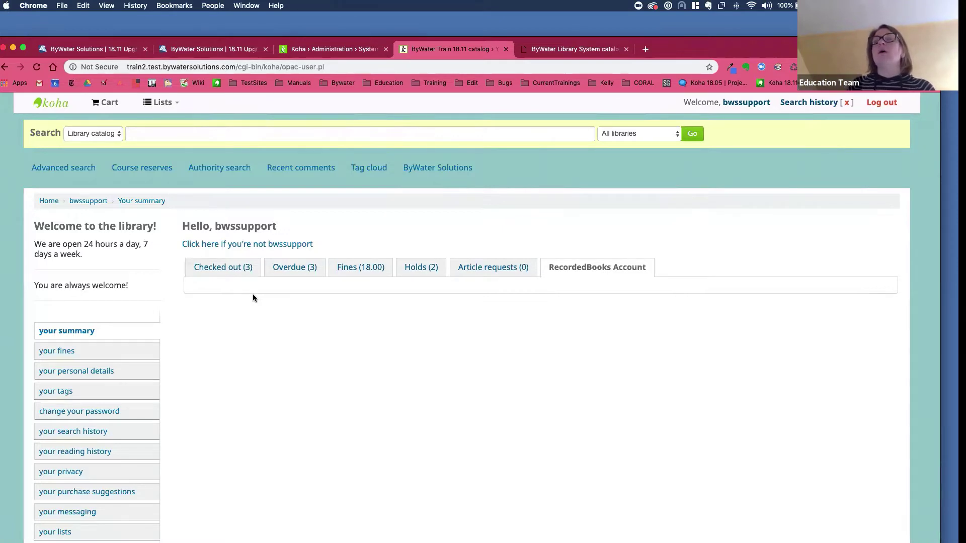
{"action": "mouse_move", "coordinate": [670, 50]}
{"action": "left_mouse_down"}
{"action": "mouse_move", "coordinate": [665, 67]}
{"action": "mouse_move", "coordinate": [662, 49]}
{"action": "left_mouse_up"}
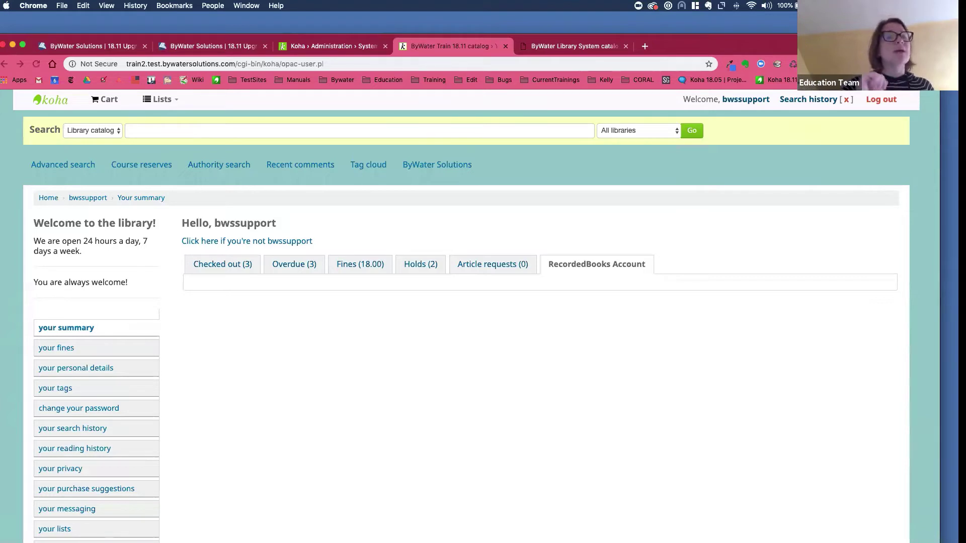
- Switch to the Koha › Administration › System preferences browser tab
{"action": "left_click", "coordinate": [316, 46]}
- Search the system preferences for 'recorded'
{"action": "left_click", "coordinate": [202, 140]}
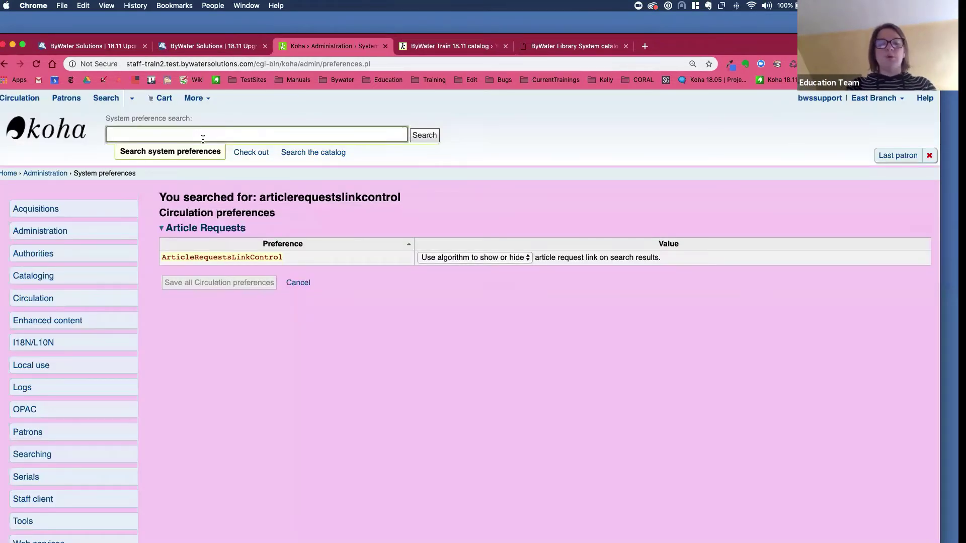
{"action": "type", "text": "recorded"}
{"action": "key", "text": "Return"}
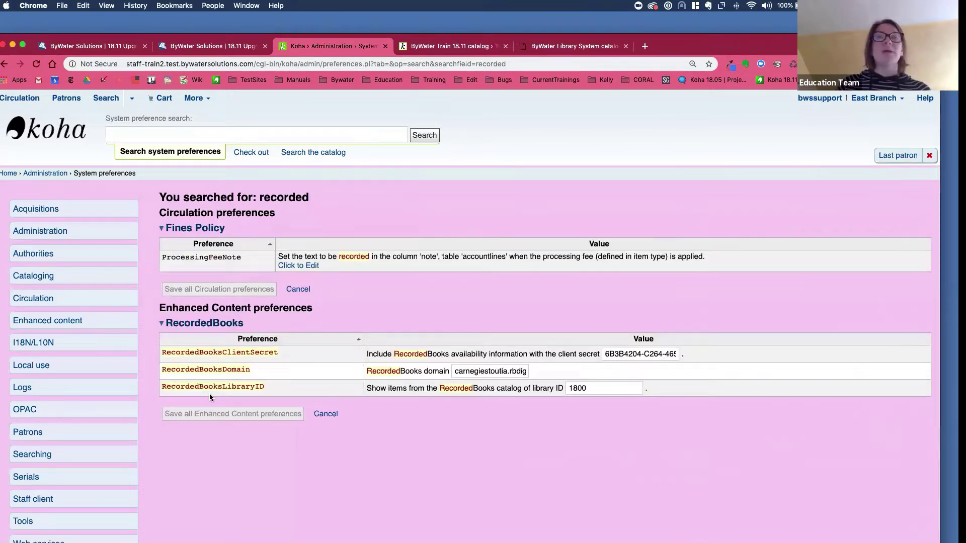
- Search the system preferences for 'overdrive', then return to the OPAC catalog tab
{"action": "left_click", "coordinate": [174, 134]}
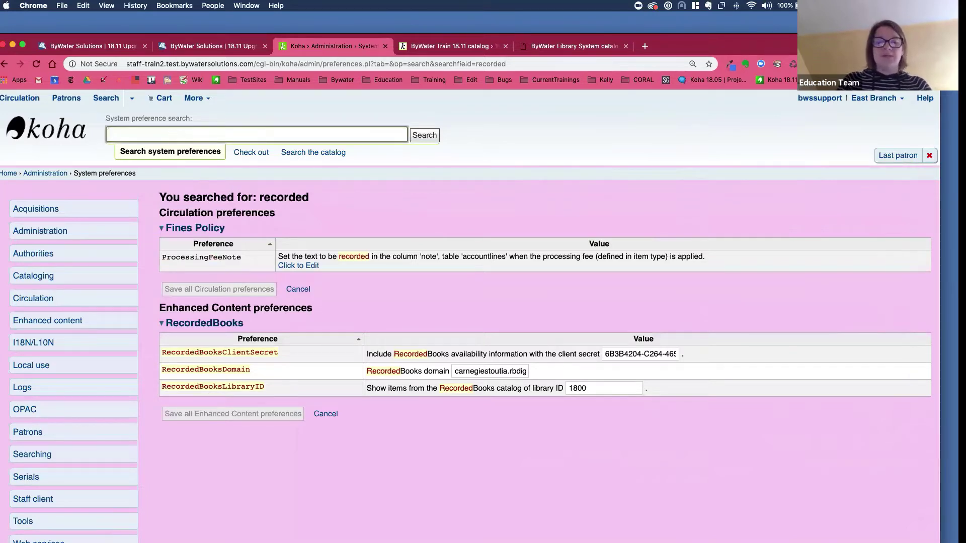
{"action": "type", "text": "overdrive"}
{"action": "key", "text": "Return"}
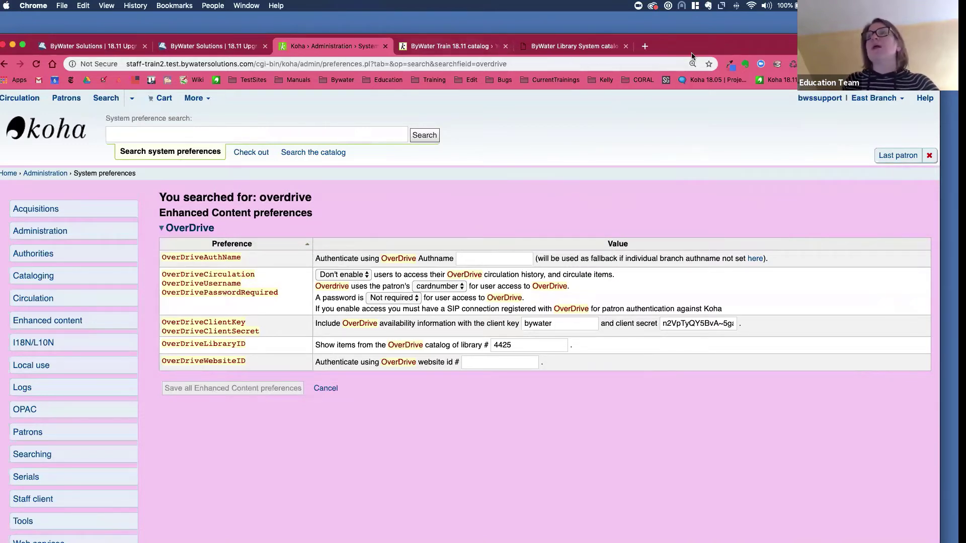
{"action": "left_click_drag", "start_coordinate": [692, 53], "coordinate": [712, 45]}
{"action": "key", "text": "ctrl+Tab"}
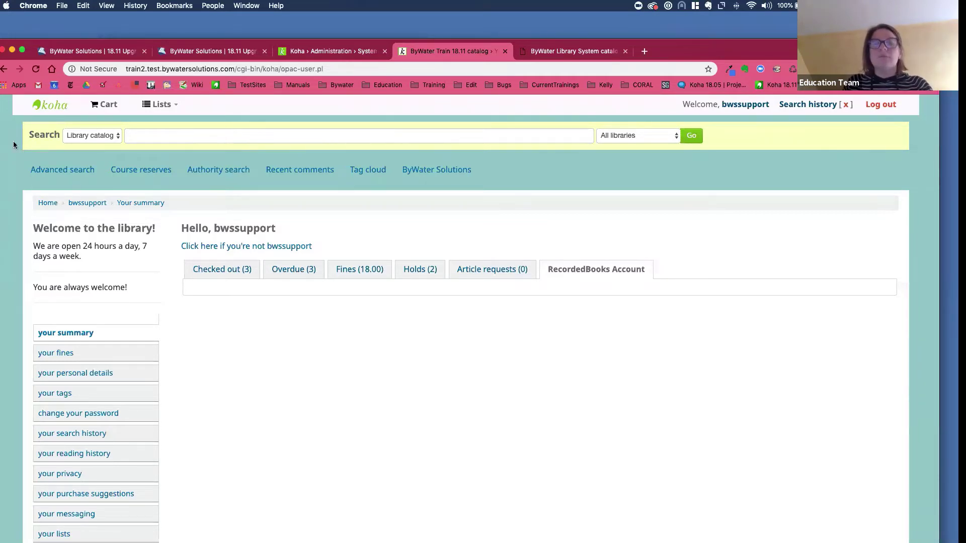
- Search the OPAC catalog for 'gardens'
{"action": "left_click", "coordinate": [164, 137]}
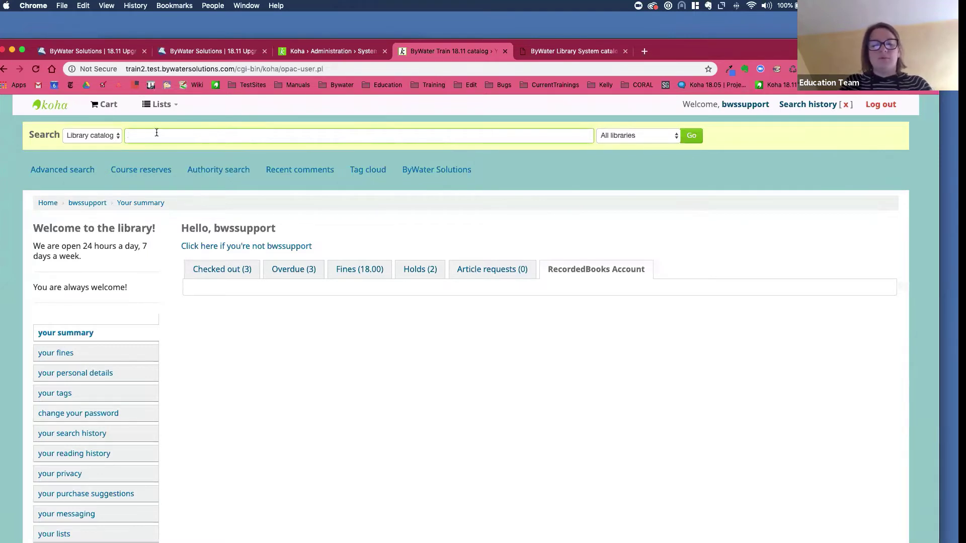
{"action": "type", "text": "gardens"}
{"action": "key", "text": "Return"}
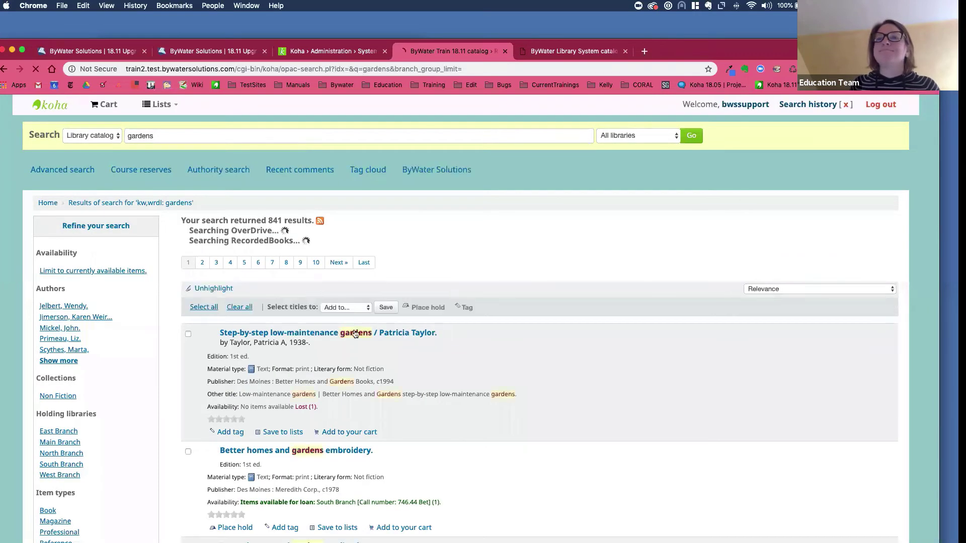
{"action": "scroll", "coordinate": [317, 317], "scroll_direction": "down", "scroll_amount": 5}
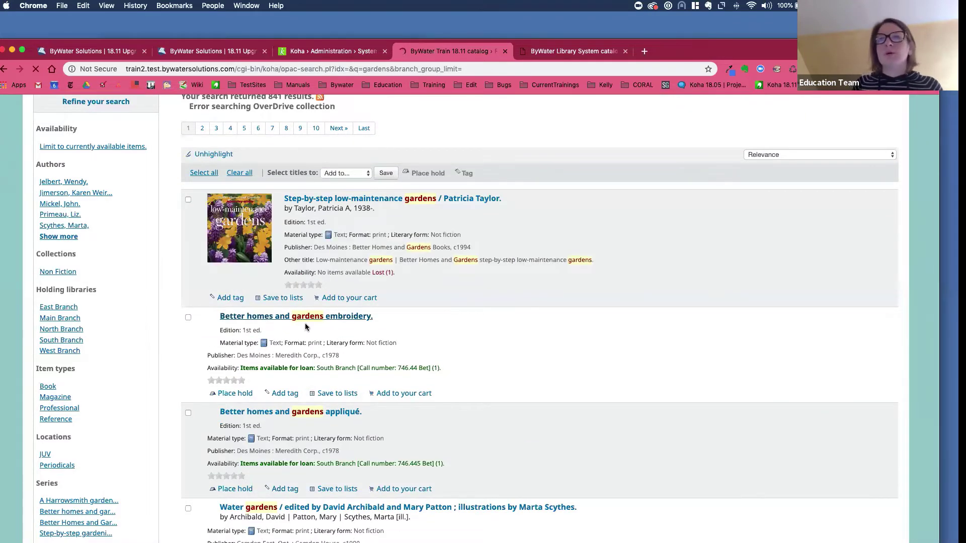
- Try a hold on Better homes and gardens embroidery, then start a hold on Water gardens
{"action": "left_click", "coordinate": [338, 319]}
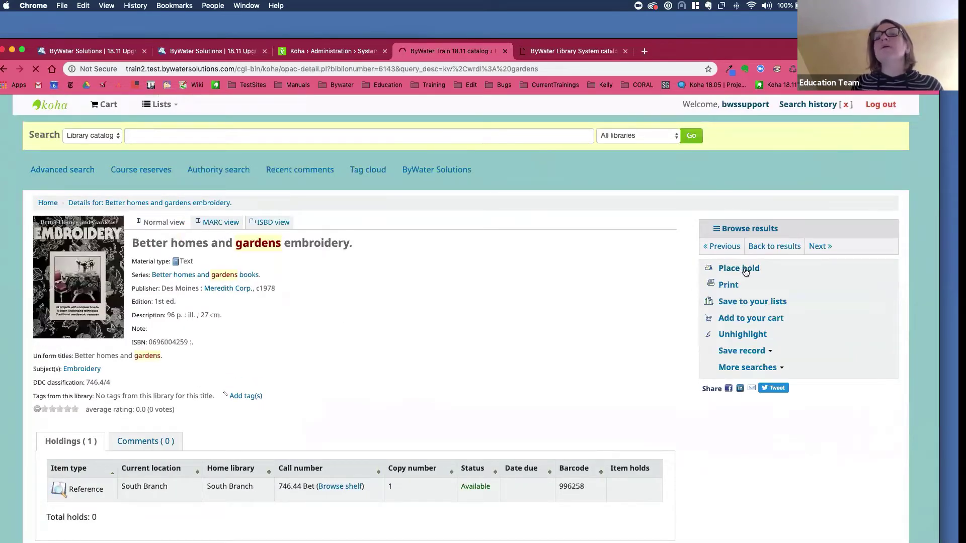
{"action": "left_click", "coordinate": [738, 268]}
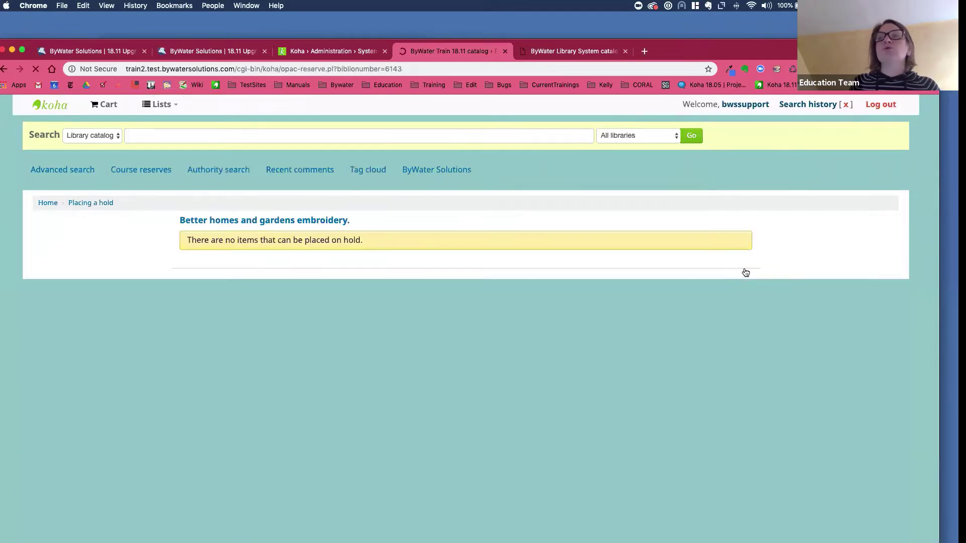
{"action": "left_click", "coordinate": [3, 69]}
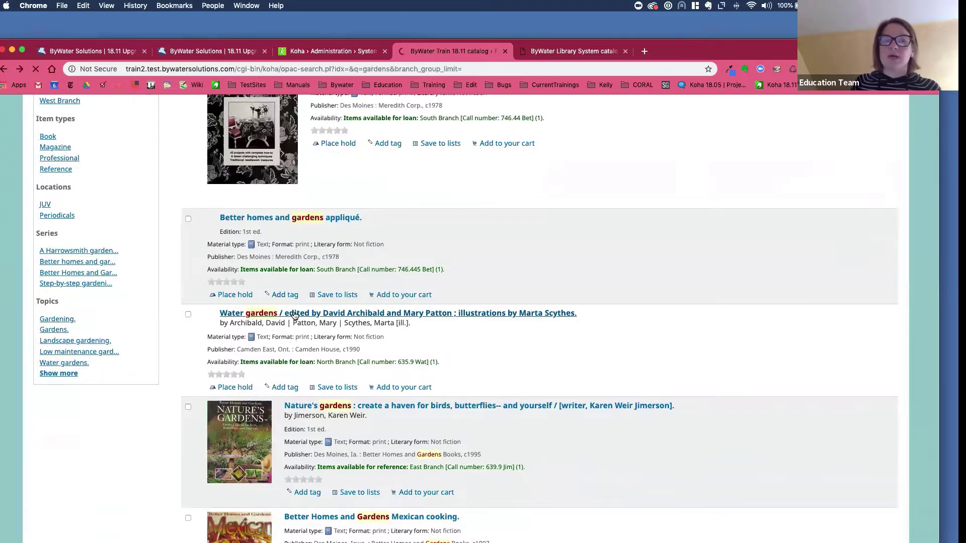
{"action": "left_click", "coordinate": [295, 315]}
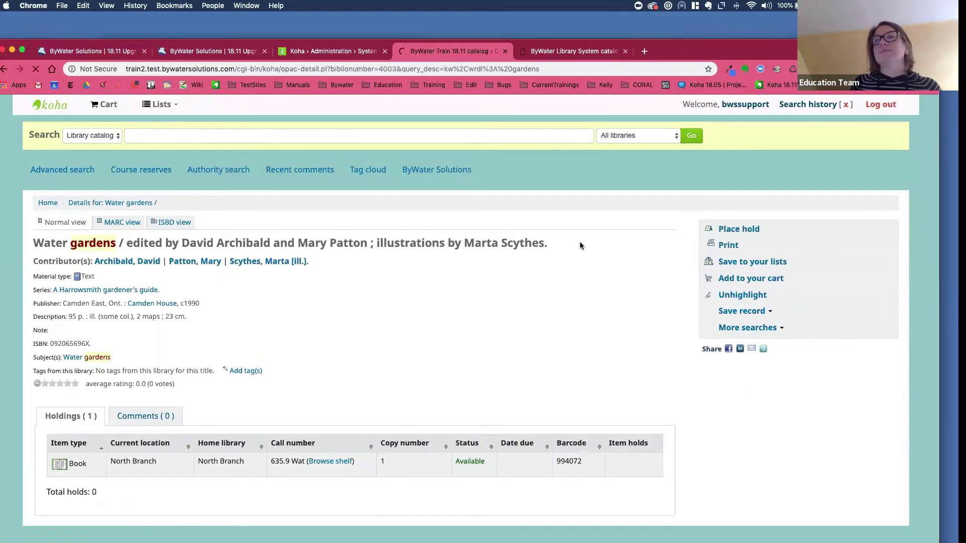
{"action": "left_click", "coordinate": [747, 230]}
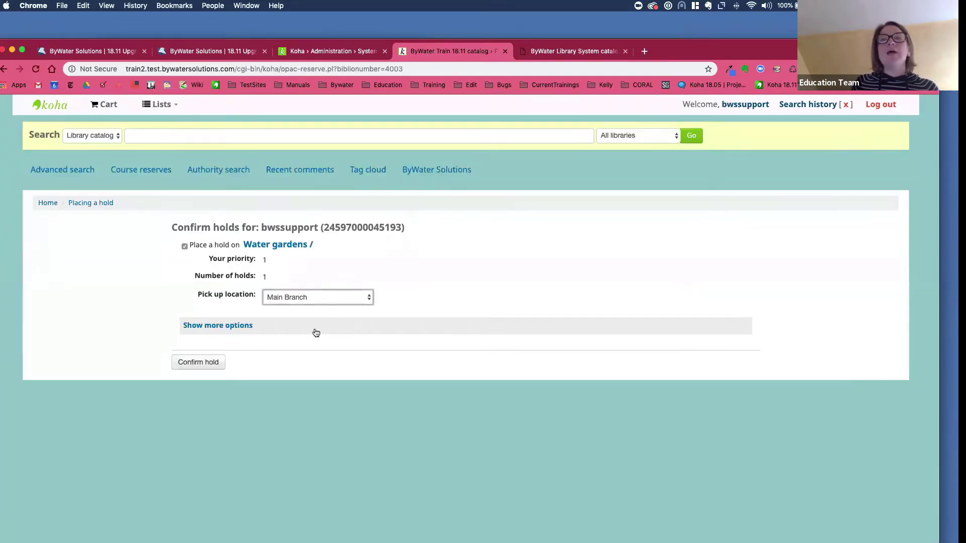
- Review the Water gardens hold's pick-up locations, leave Main Branch selected, and return to the staff client
{"action": "left_click", "coordinate": [317, 301]}
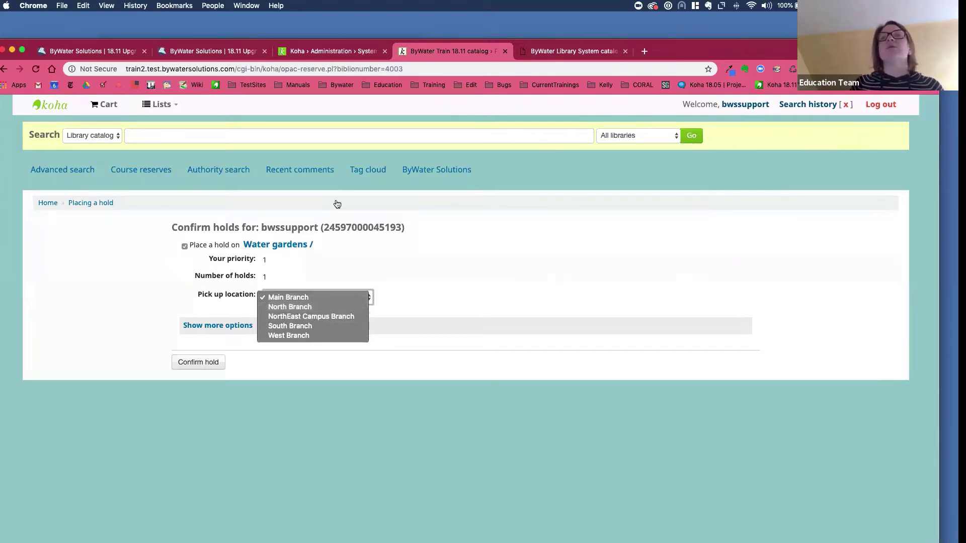
{"action": "left_click", "coordinate": [327, 56]}
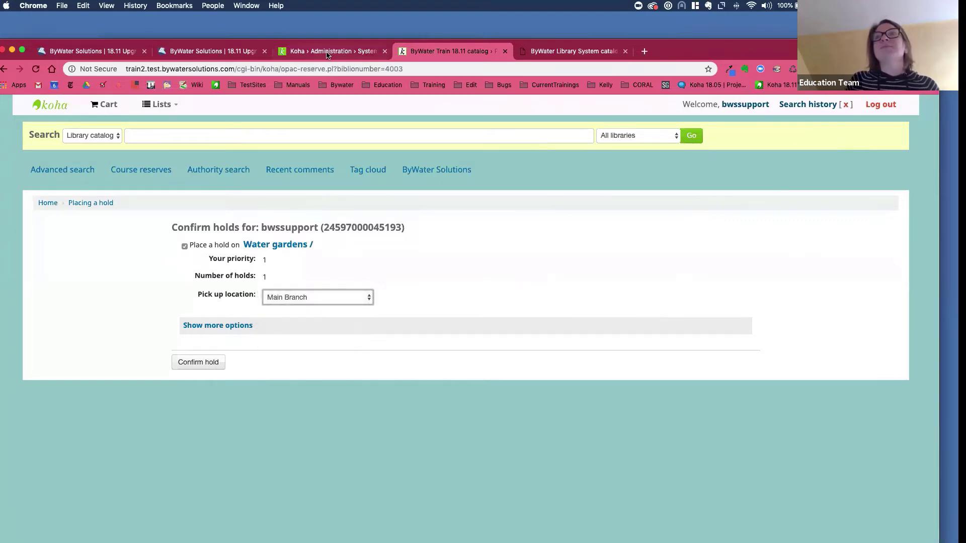
{"action": "left_click", "coordinate": [327, 55]}
- Check the Pickup location column on Administration > Libraries, then go back to the OPAC hold page
{"action": "left_click", "coordinate": [193, 103]}
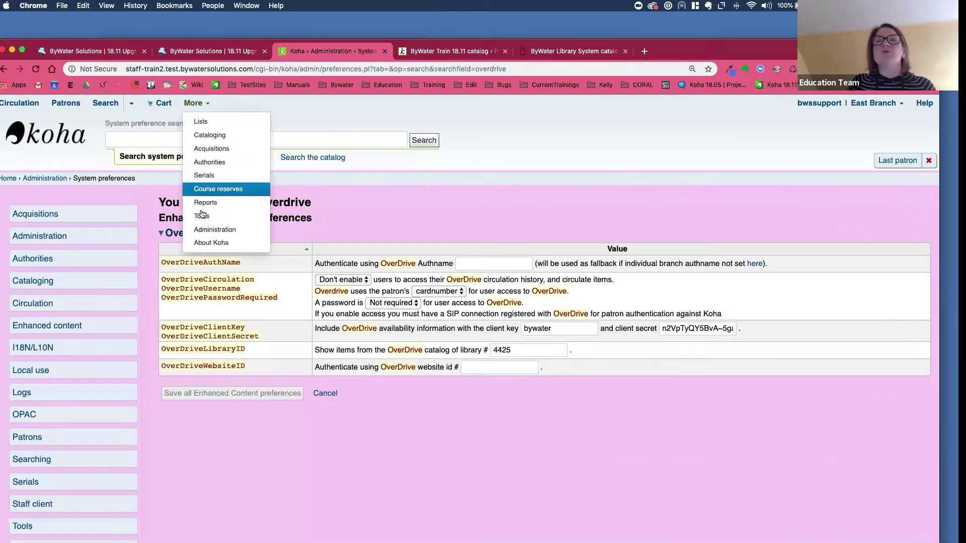
{"action": "left_click", "coordinate": [219, 228]}
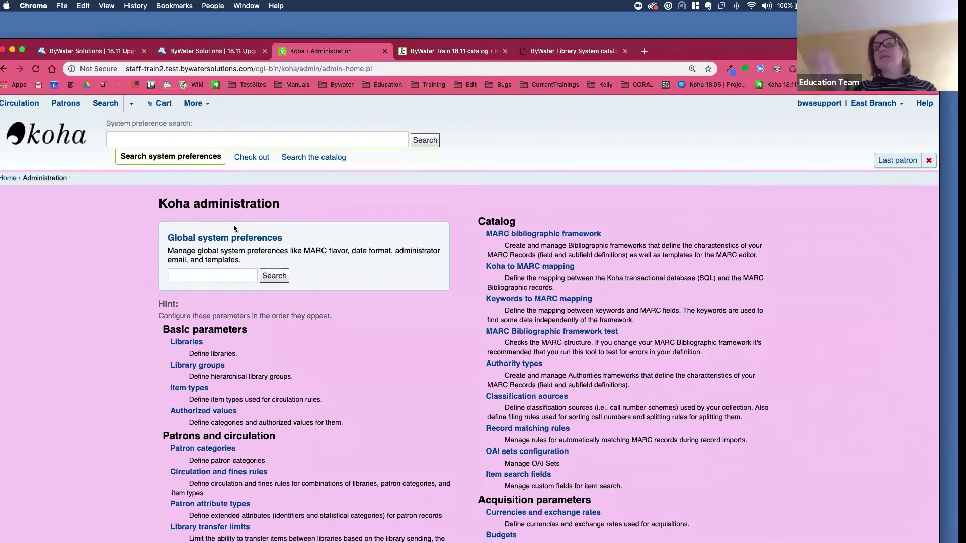
{"action": "left_click", "coordinate": [186, 343]}
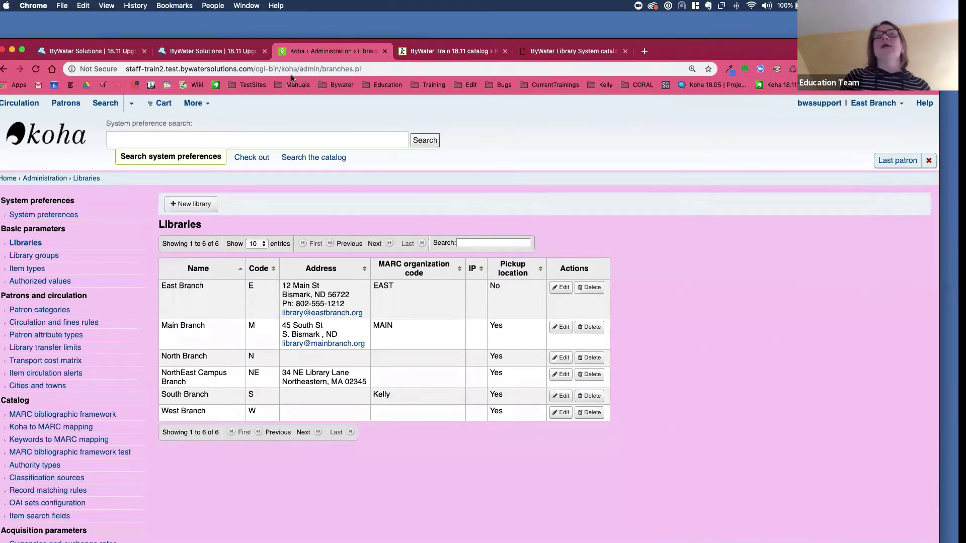
{"action": "left_click", "coordinate": [467, 55]}
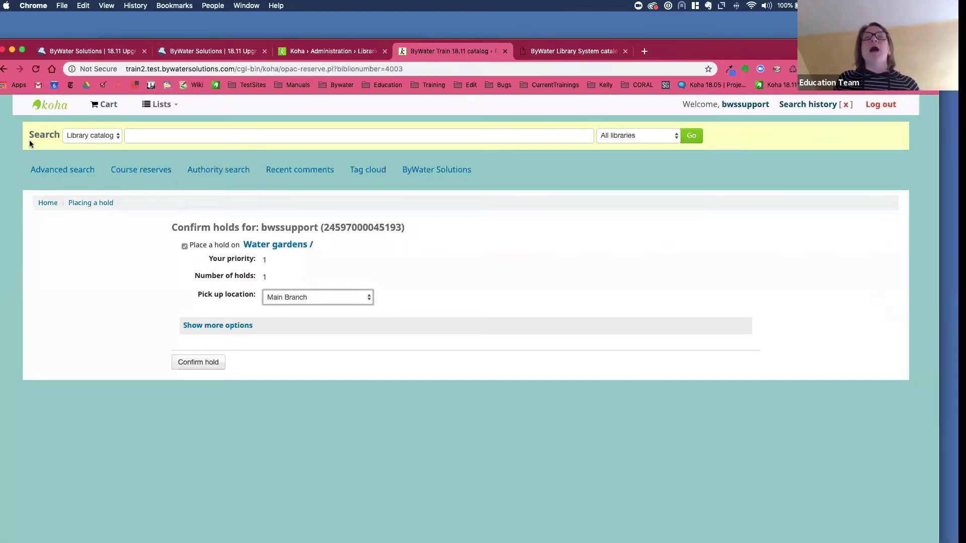
- Load the OPAC home page with its New Arrivals carousel, then return to the staff Libraries page
{"action": "left_click", "coordinate": [55, 107]}
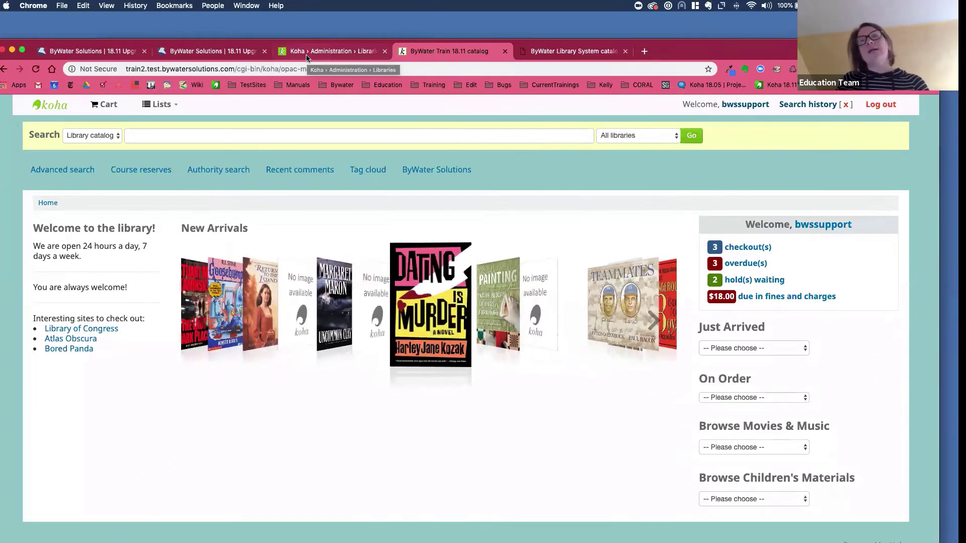
{"action": "left_click", "coordinate": [307, 51]}
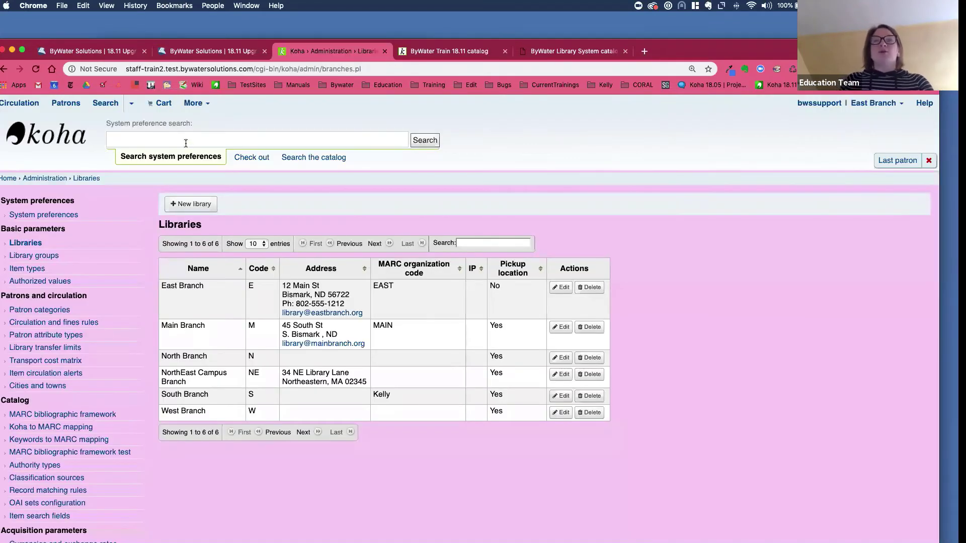
- Search the system preferences for 'opachiddenitems'
{"action": "left_click", "coordinate": [185, 143]}
{"action": "type", "text": "op"}
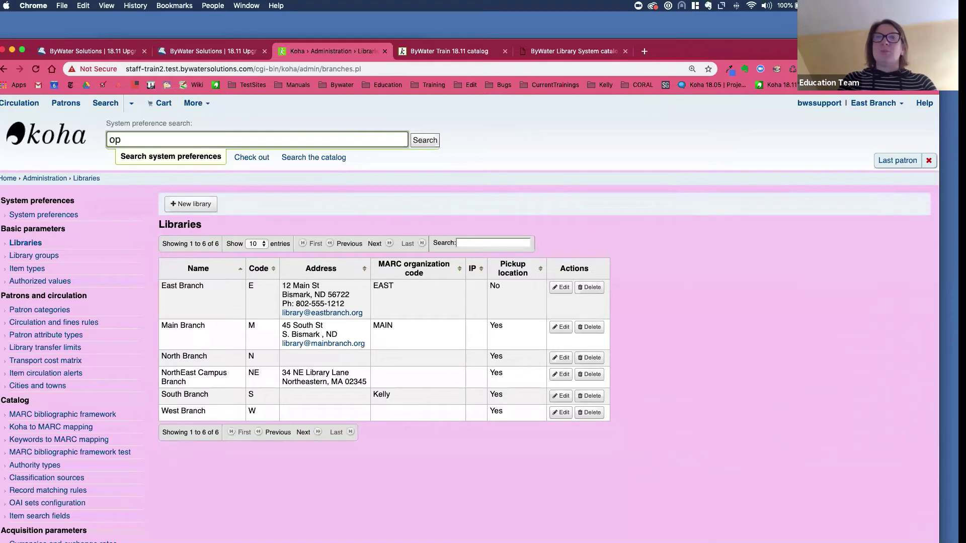
{"action": "type", "text": "achidd"}
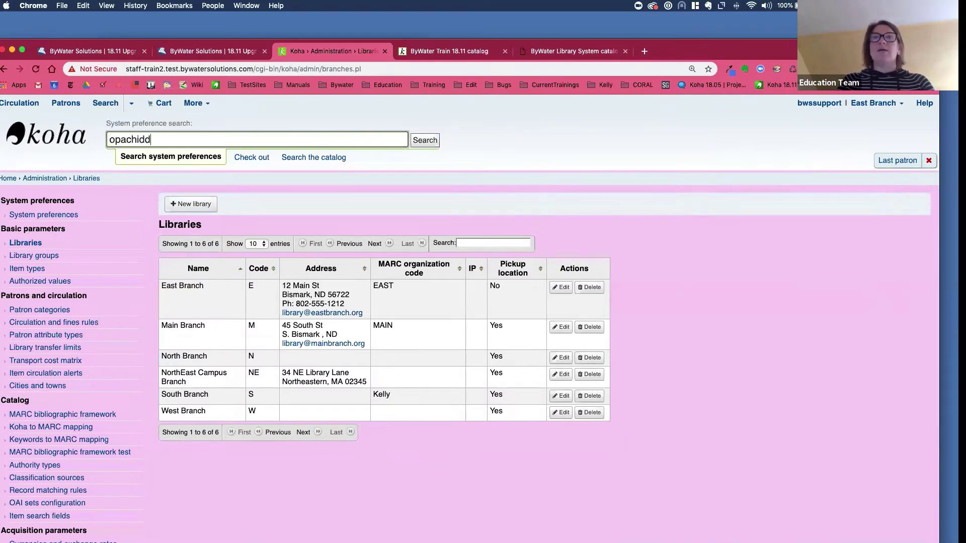
{"action": "type", "text": "enitems"}
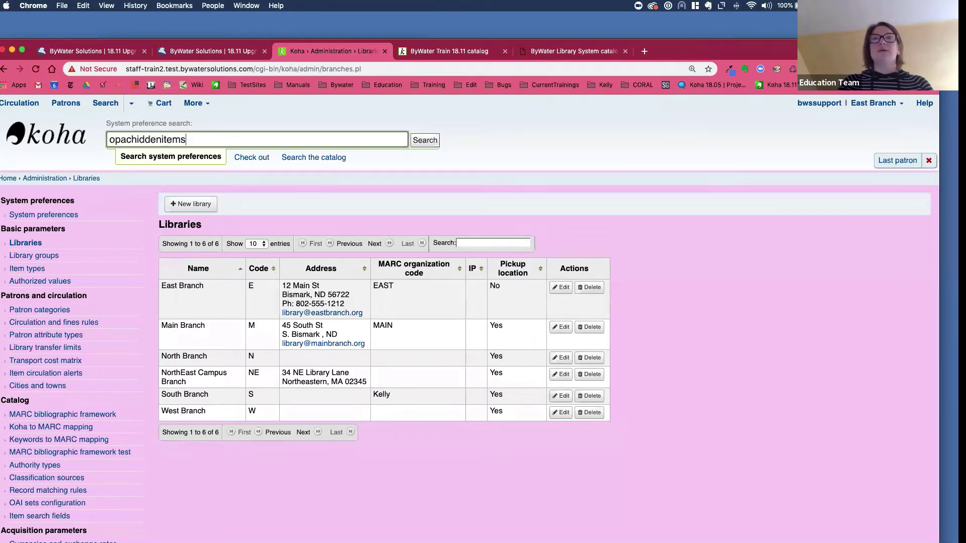
{"action": "key", "text": "Return"}
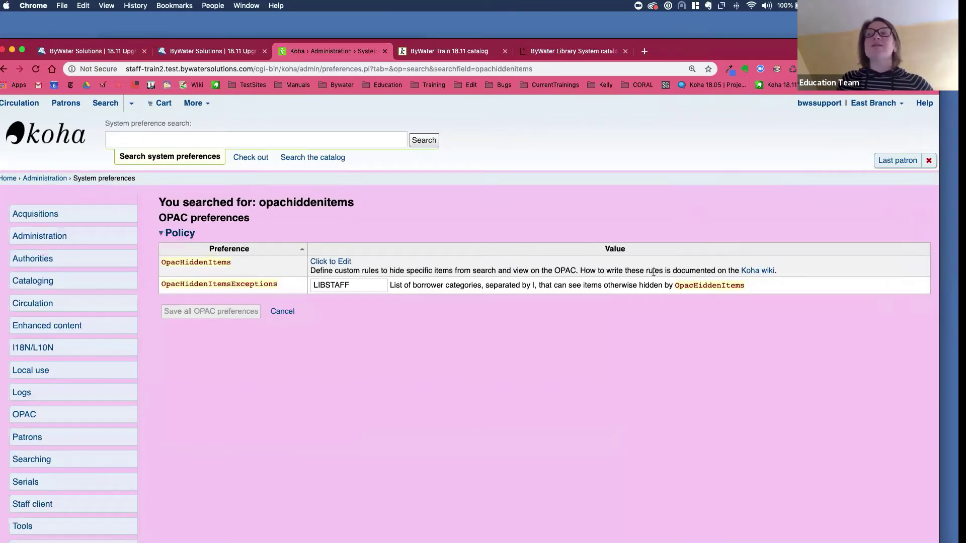
- Expand OpacHiddenItems and inspect its itype: [ILL] and withdrawn hiding rules
{"action": "left_click", "coordinate": [335, 261]}
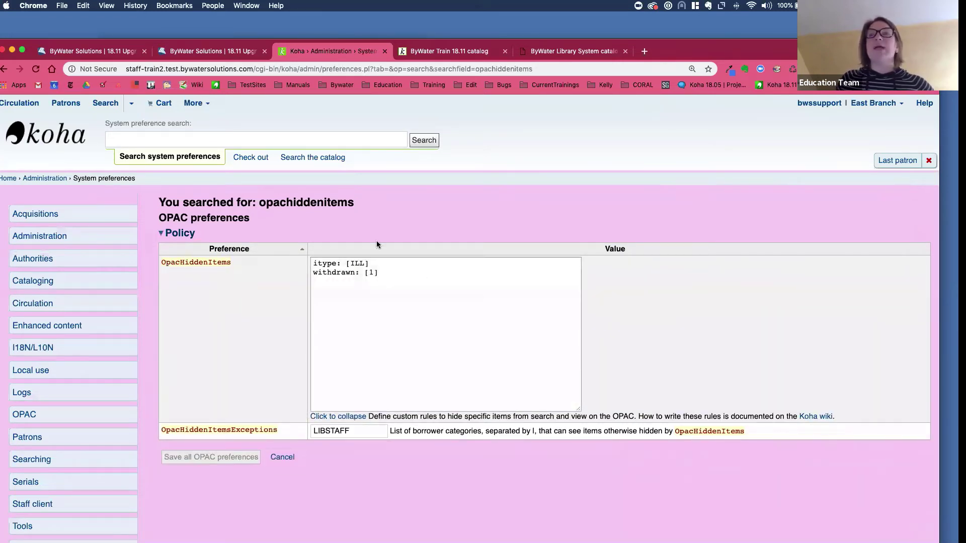
{"action": "left_click_drag", "start_coordinate": [312, 263], "coordinate": [403, 263]}
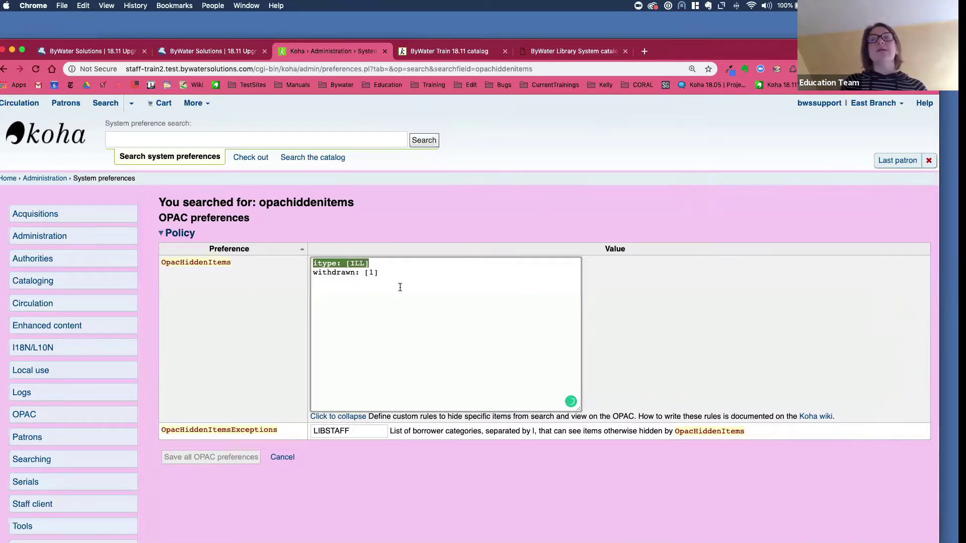
{"action": "left_click", "coordinate": [400, 287]}
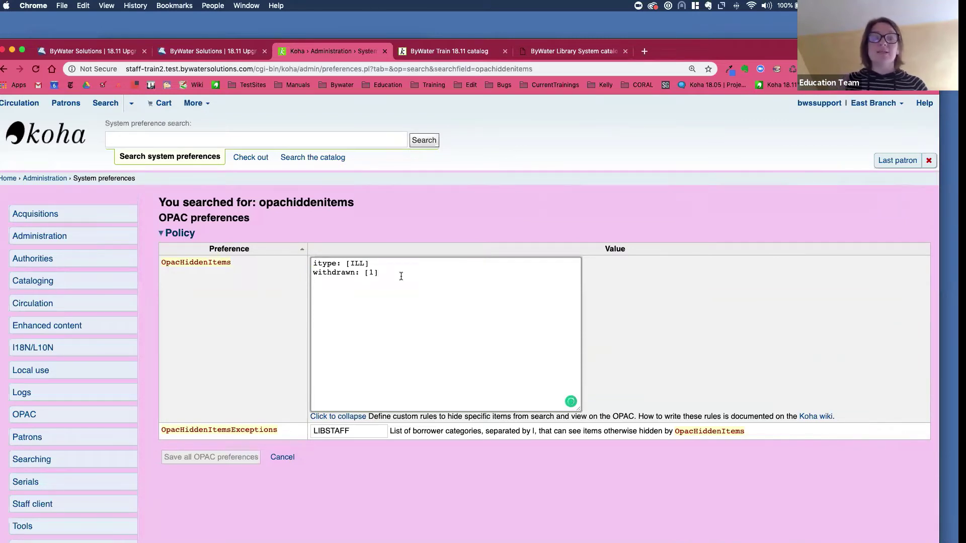
{"action": "scroll", "coordinate": [173, 407], "scroll_direction": "down", "scroll_amount": 1}
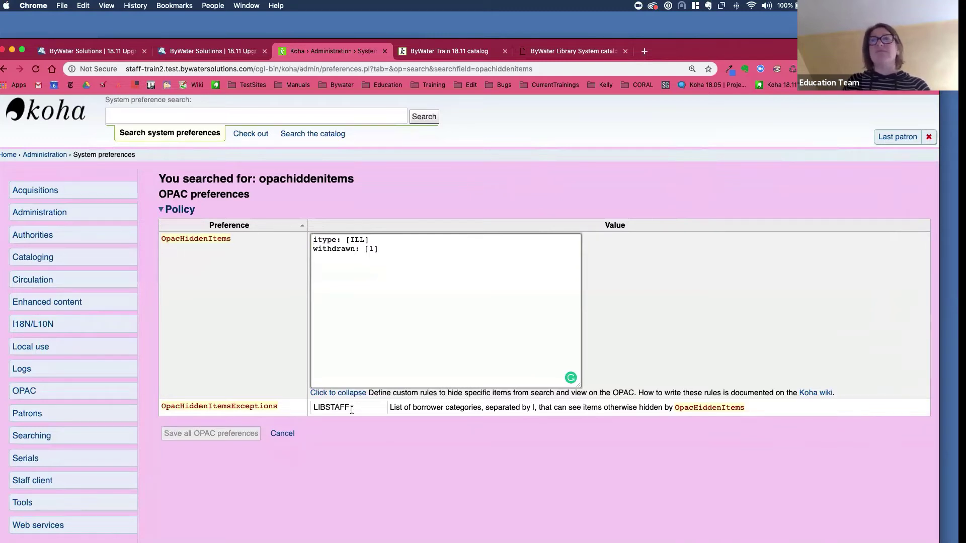
- Search the OPAC for 'labyrinth dvd' and open the Labyrinth DVD record with its ILL copy
{"action": "left_click", "coordinate": [454, 56]}
{"action": "left_click", "coordinate": [190, 138]}
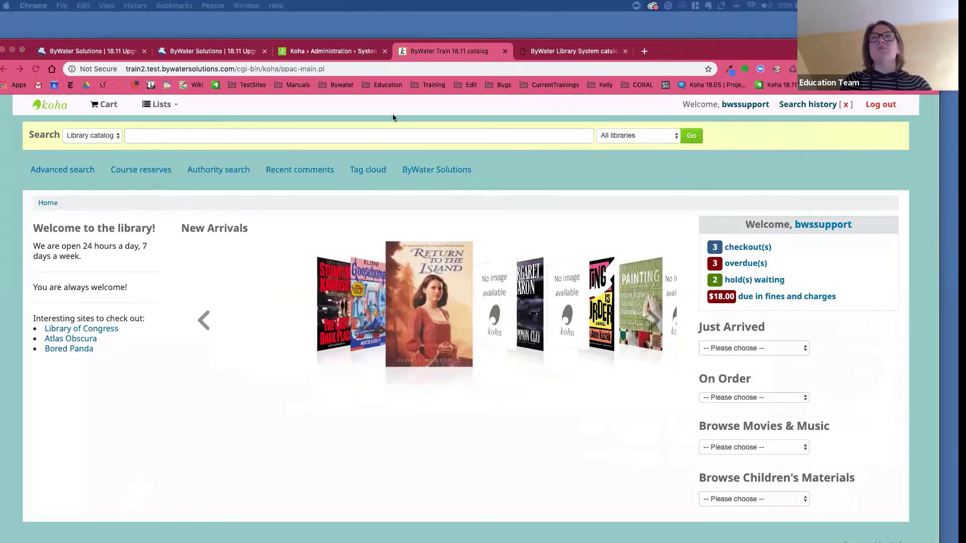
{"action": "type", "text": "lab"}
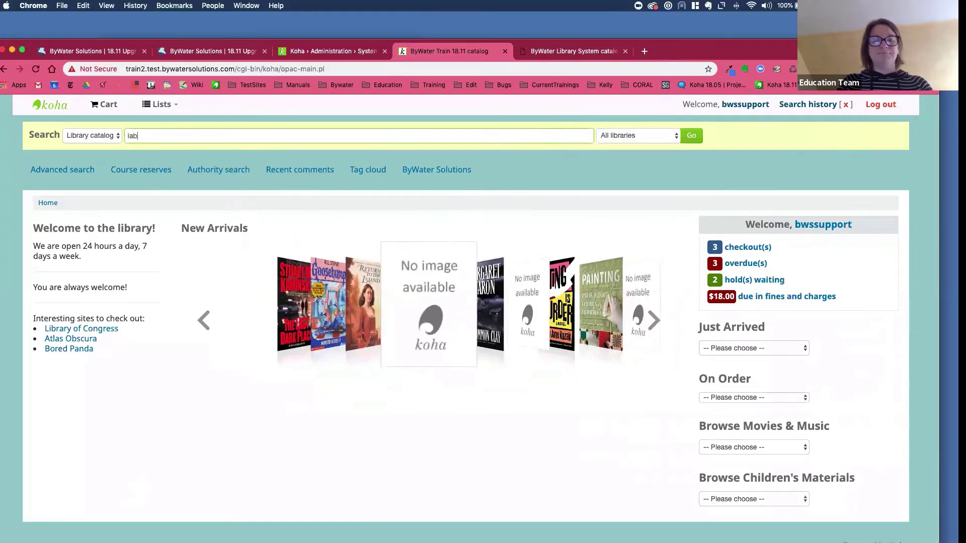
{"action": "type", "text": "yrinth "}
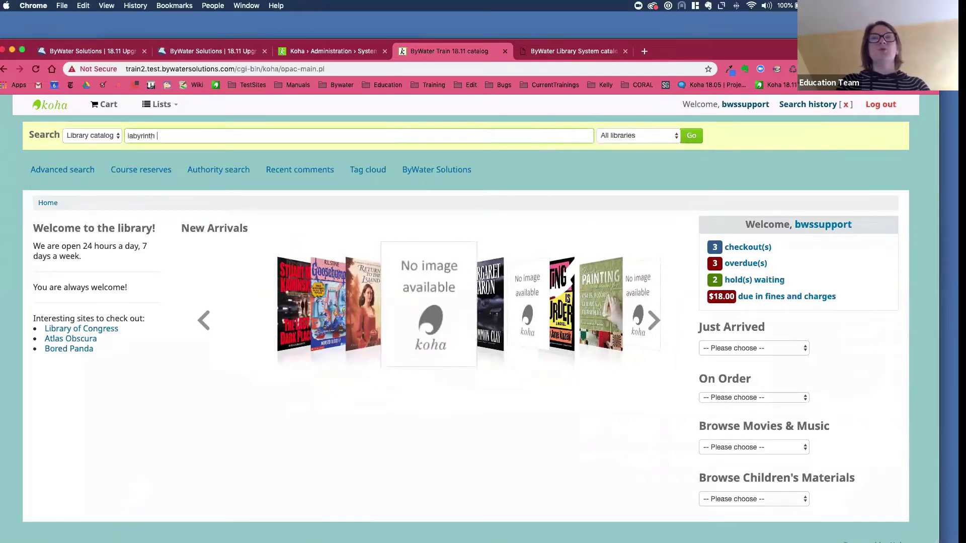
{"action": "type", "text": "dvd"}
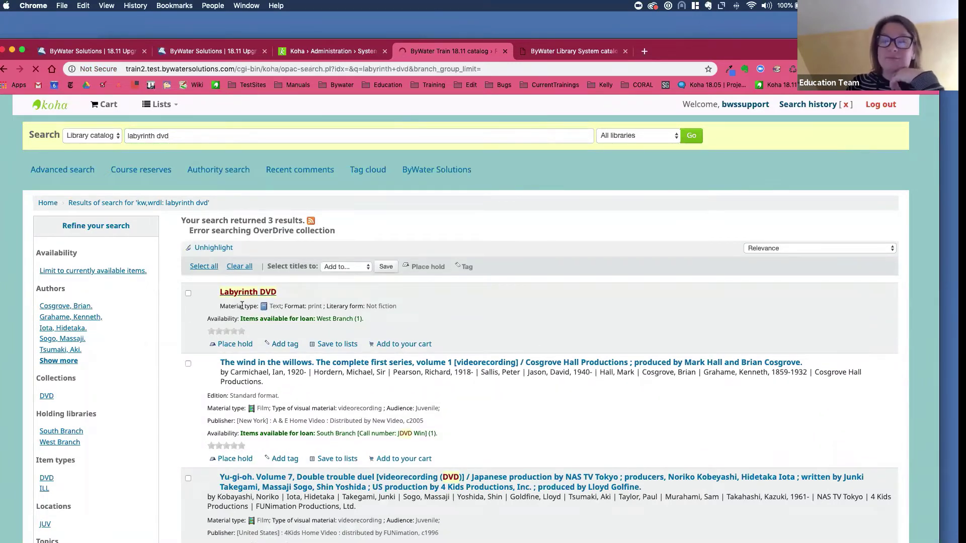
{"action": "left_click", "coordinate": [249, 296]}
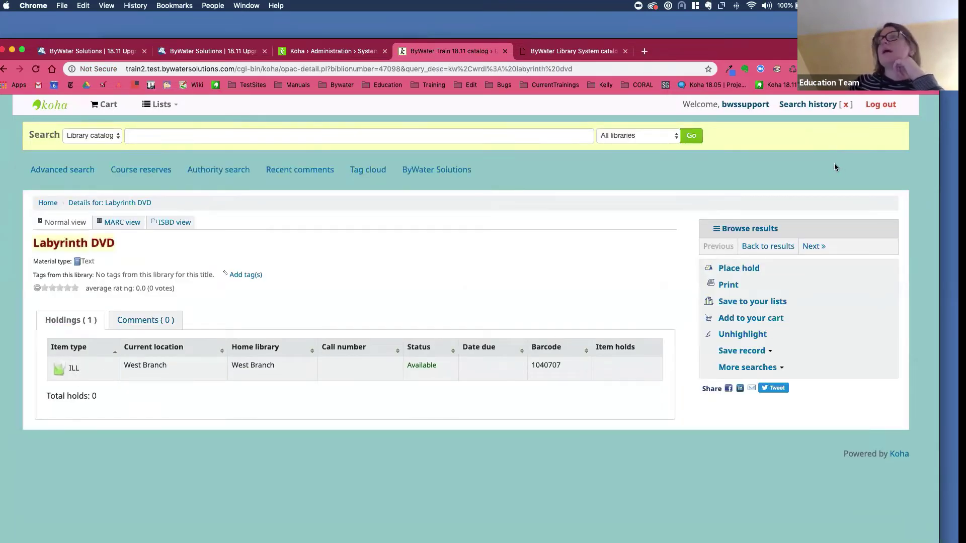
- Log out and try signing in with a saved patron login
{"action": "left_click", "coordinate": [884, 108]}
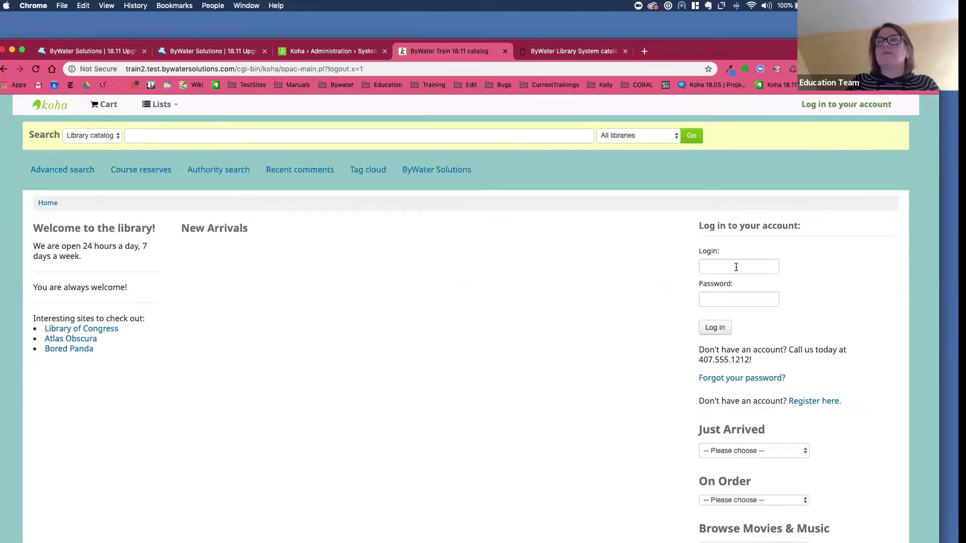
{"action": "left_click", "coordinate": [735, 267]}
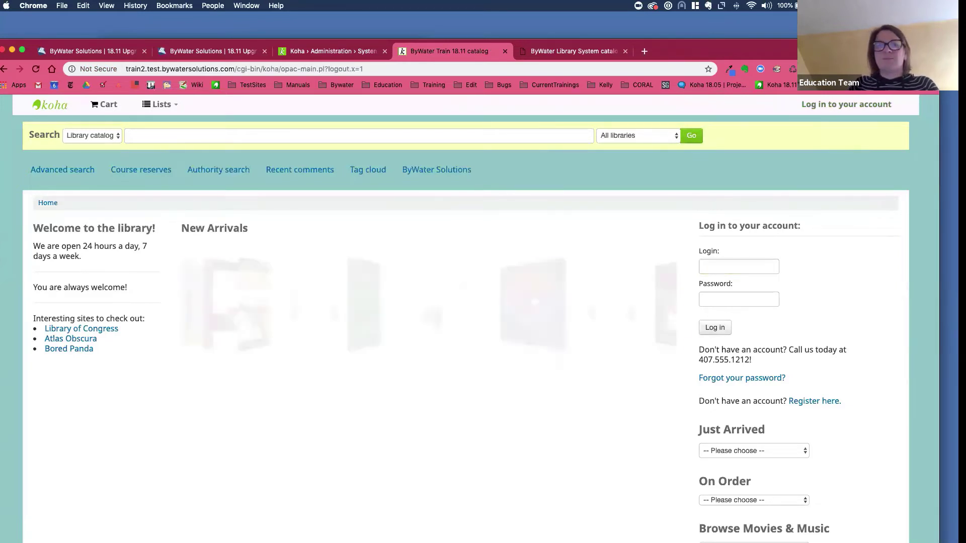
{"action": "key", "text": "super+backslash"}
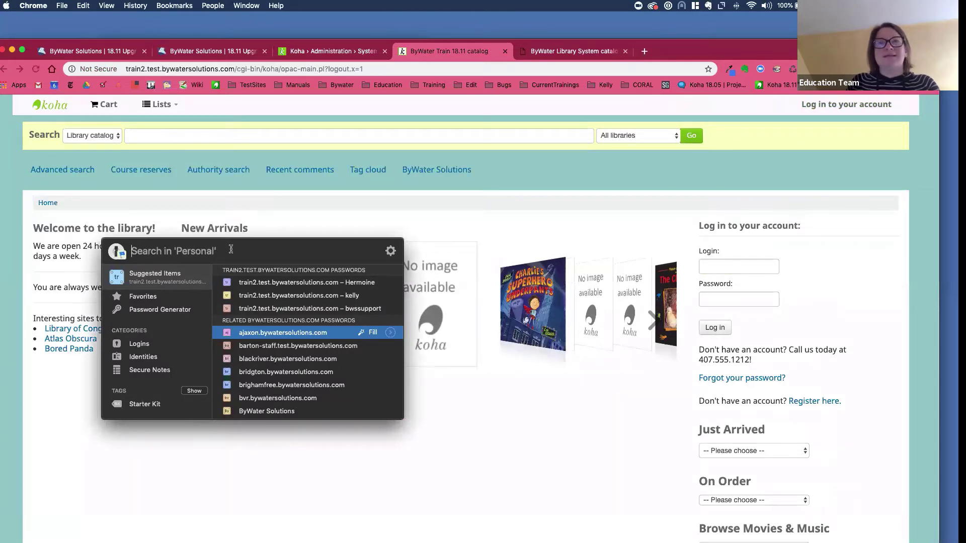
{"action": "left_click", "coordinate": [273, 285]}
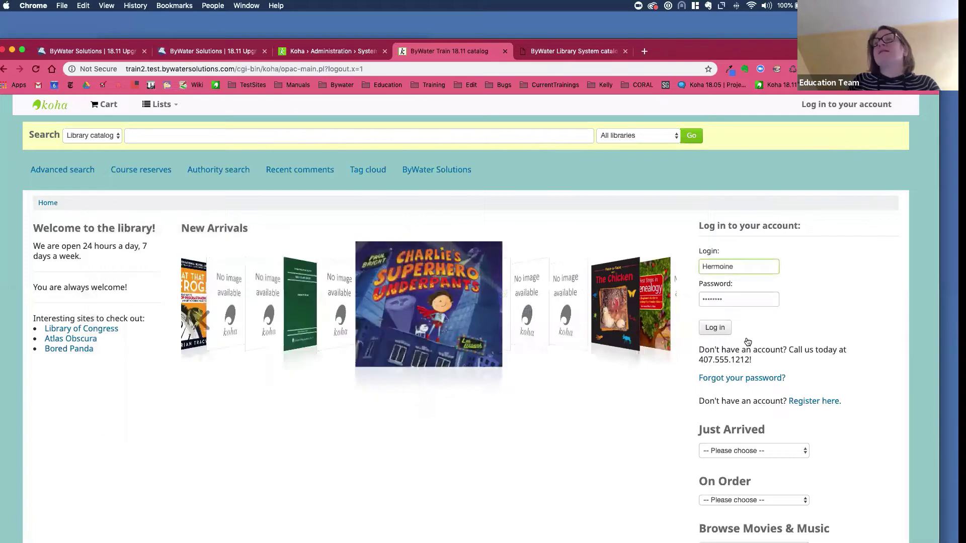
{"action": "left_click", "coordinate": [717, 330]}
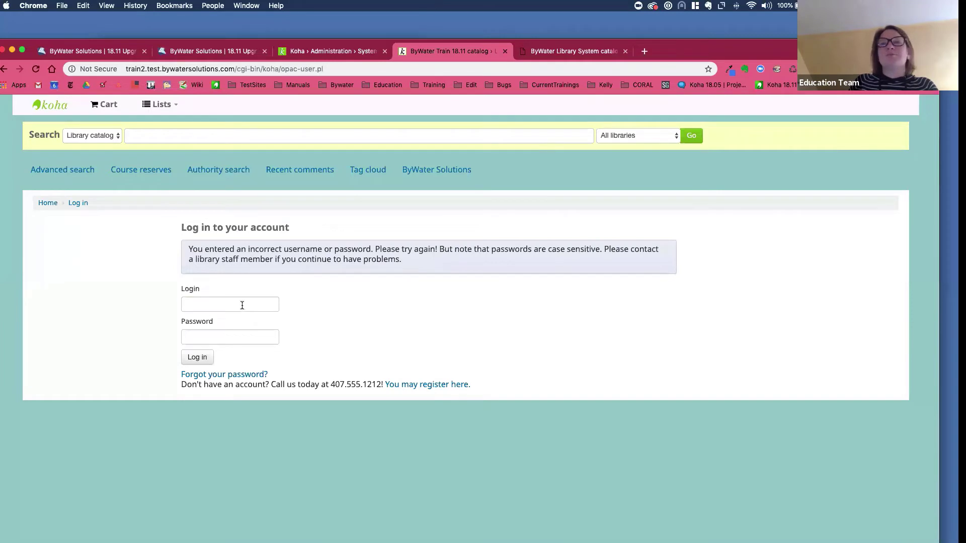
- Retry the sign-in by entering a patron's username and password
{"action": "left_click", "coordinate": [242, 305]}
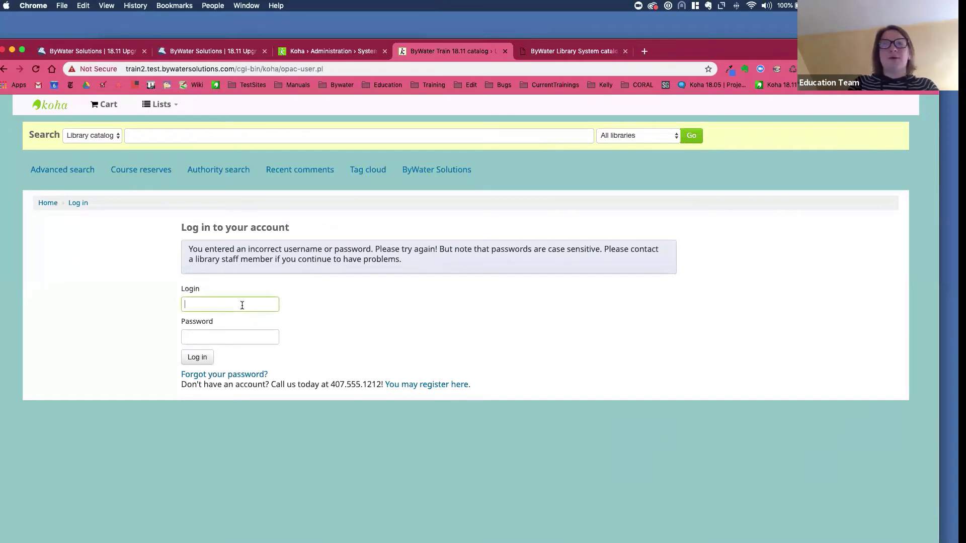
{"action": "key", "text": "Tab"}
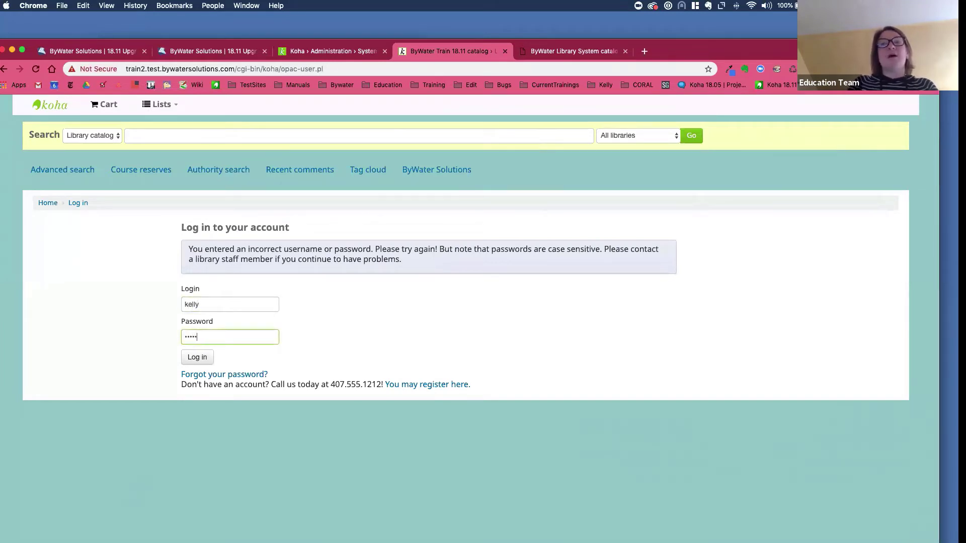
{"action": "key", "text": "Return"}
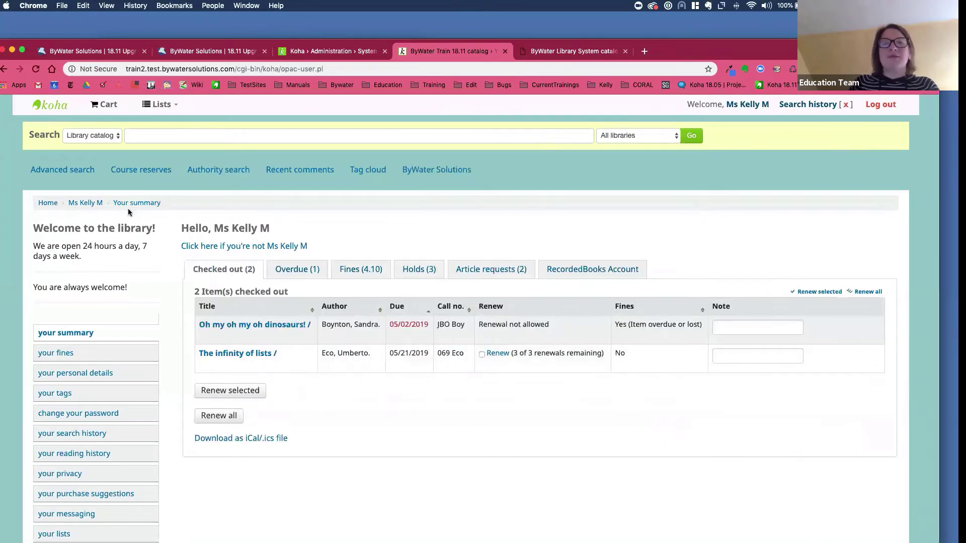
- Search the OPAC for 'labyrinth' and glance through the results
{"action": "left_click", "coordinate": [162, 132]}
{"action": "type", "text": "labyr"}
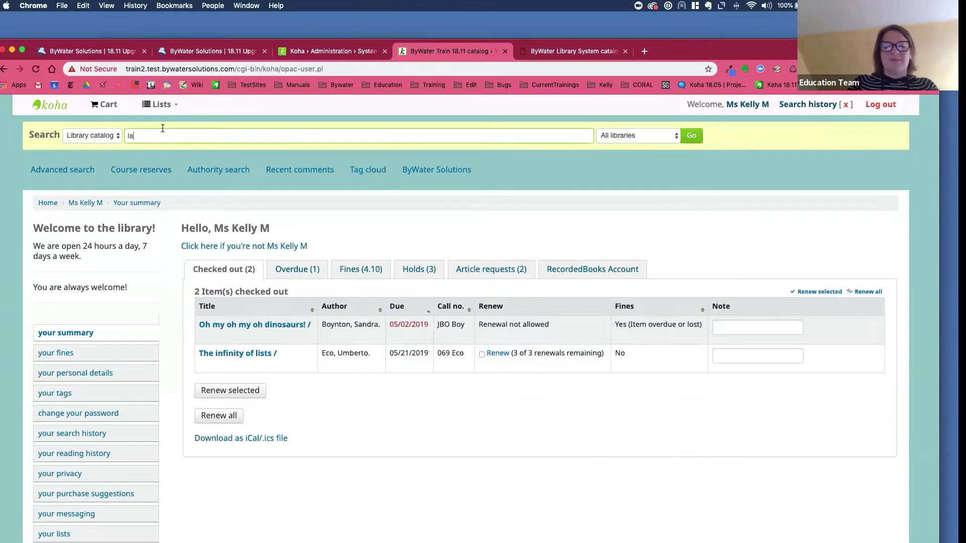
{"action": "type", "text": "inth"}
{"action": "key", "text": "Return"}
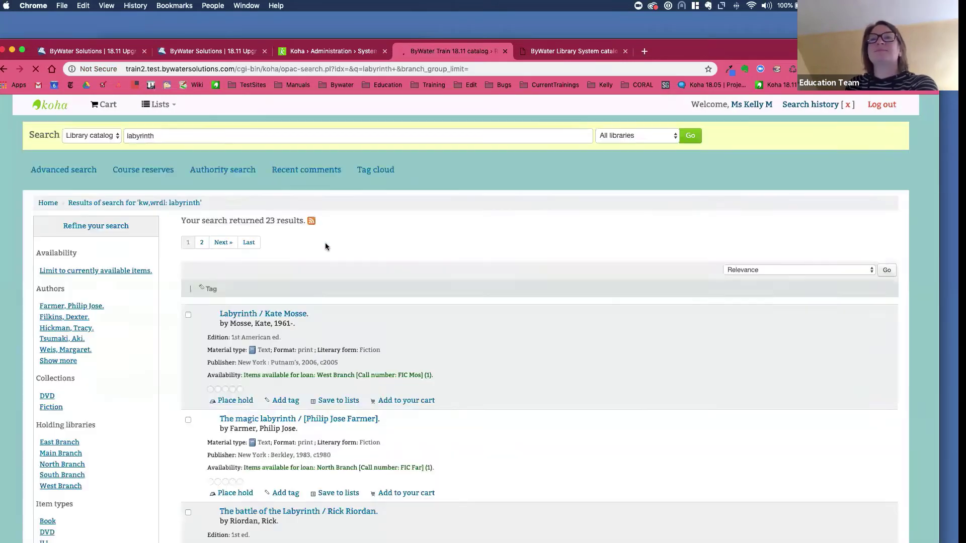
{"action": "scroll", "coordinate": [339, 332], "scroll_direction": "down", "scroll_amount": 4}
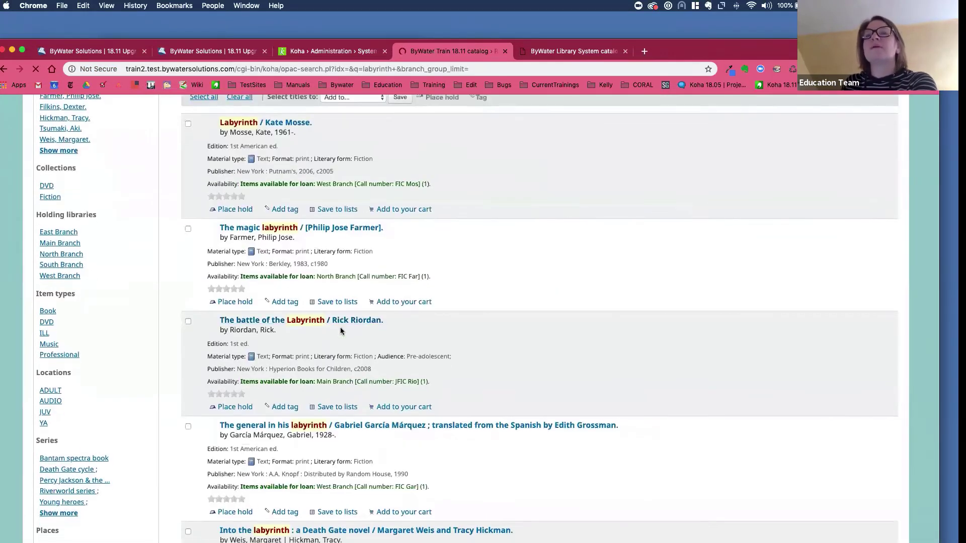
{"action": "scroll", "coordinate": [340, 327], "scroll_direction": "up", "scroll_amount": 4}
- Refine the search to 'labyrinth dvd' and scroll through its 3 results
{"action": "left_click", "coordinate": [170, 135]}
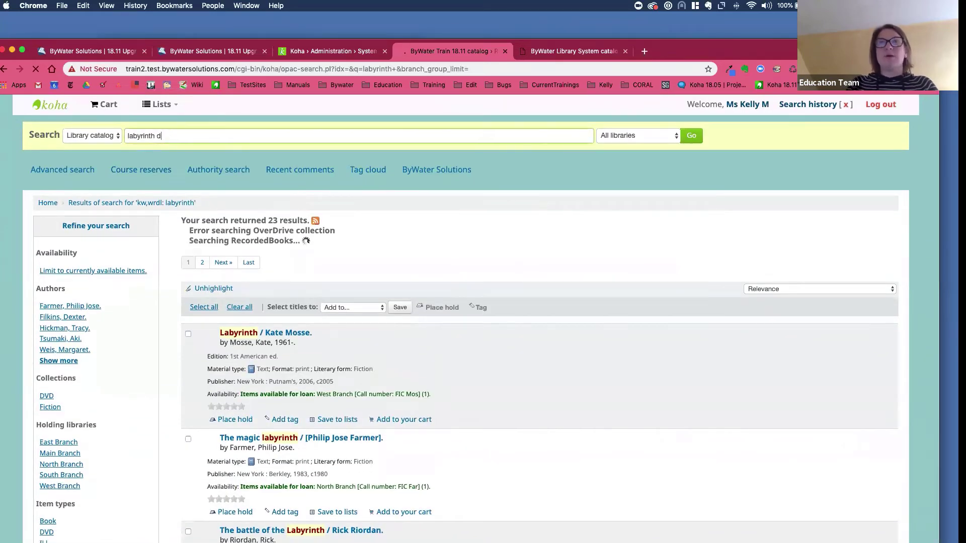
{"action": "type", "text": "dvd"}
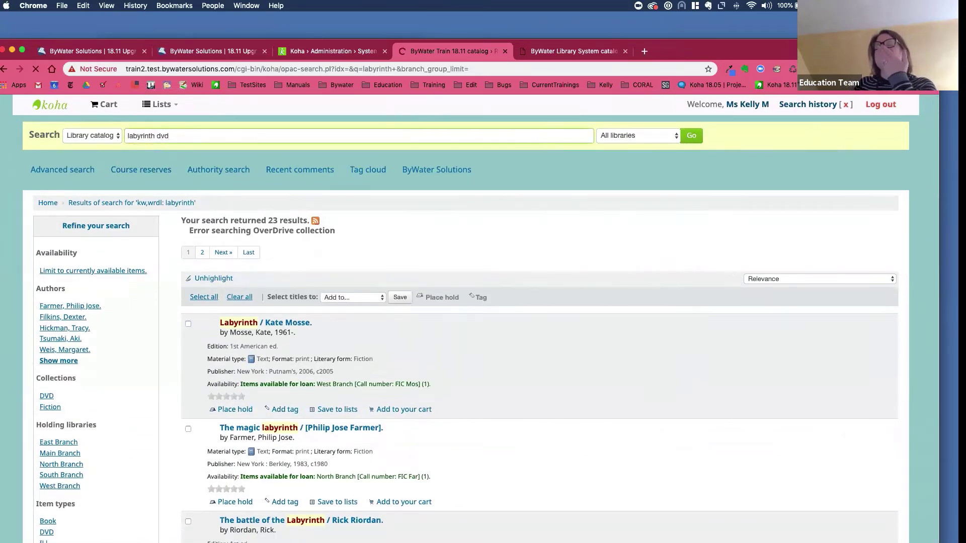
{"action": "scroll", "coordinate": [183, 186], "scroll_direction": "down", "scroll_amount": 1}
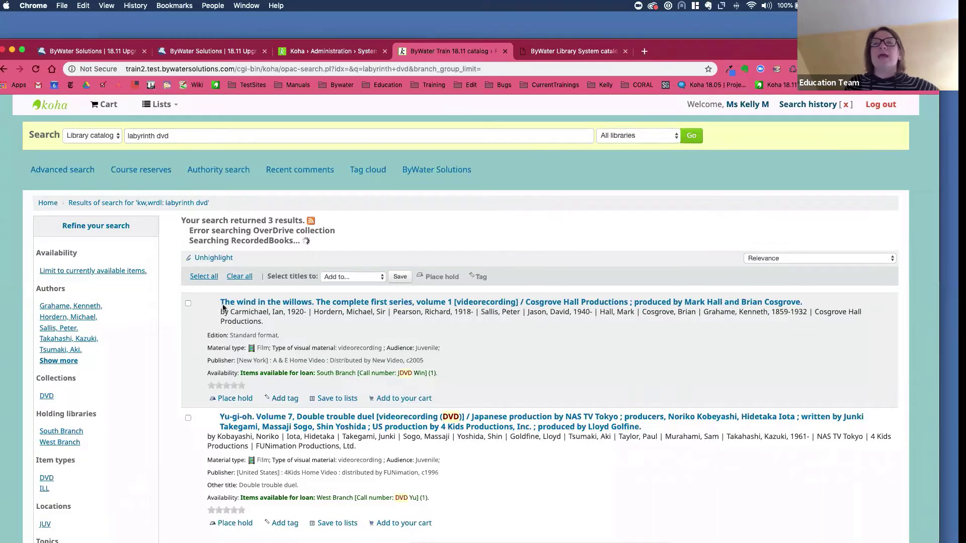
{"action": "scroll", "coordinate": [183, 199], "scroll_direction": "down", "scroll_amount": 2}
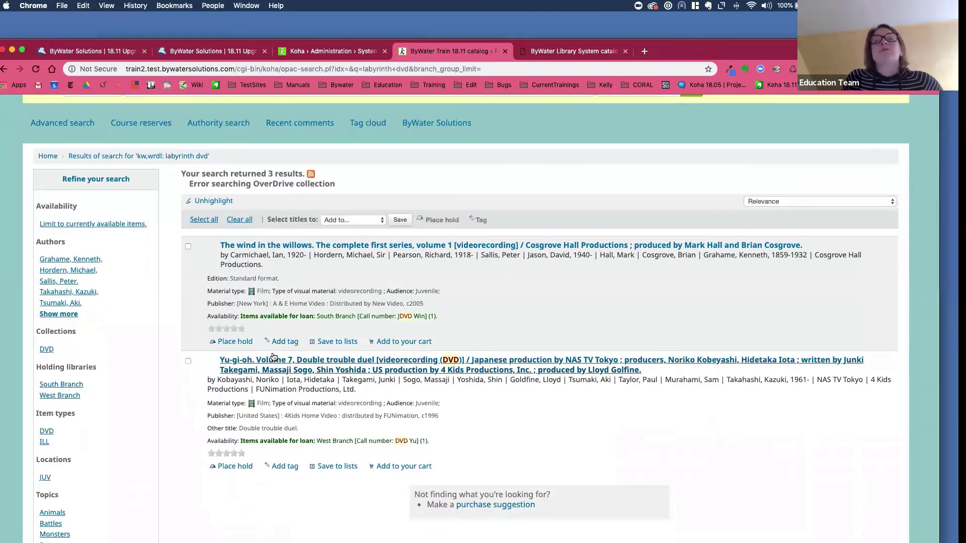
{"action": "scroll", "coordinate": [272, 357], "scroll_direction": "up", "scroll_amount": 2}
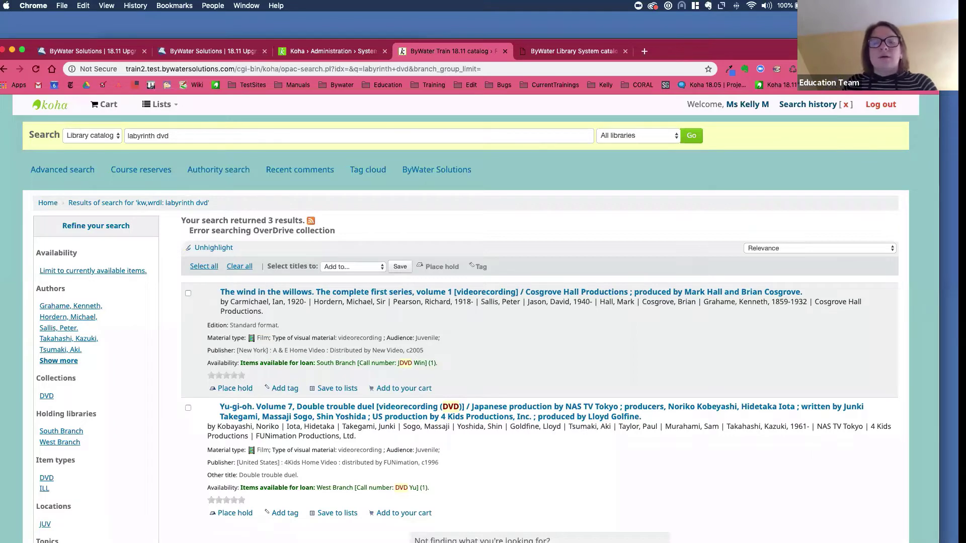
{"action": "scroll", "coordinate": [302, 280], "scroll_direction": "down", "scroll_amount": 2}
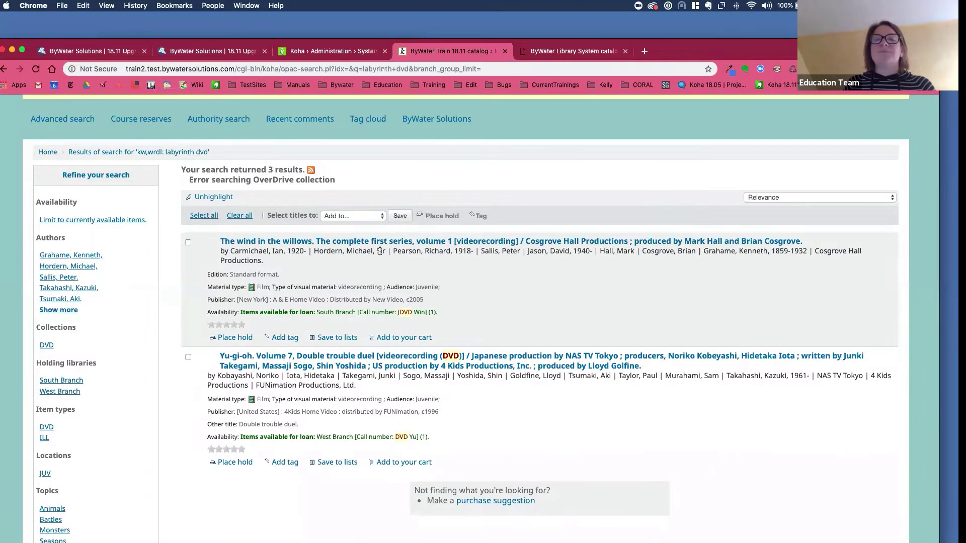
{"action": "scroll", "coordinate": [380, 250], "scroll_direction": "up", "scroll_amount": 2}
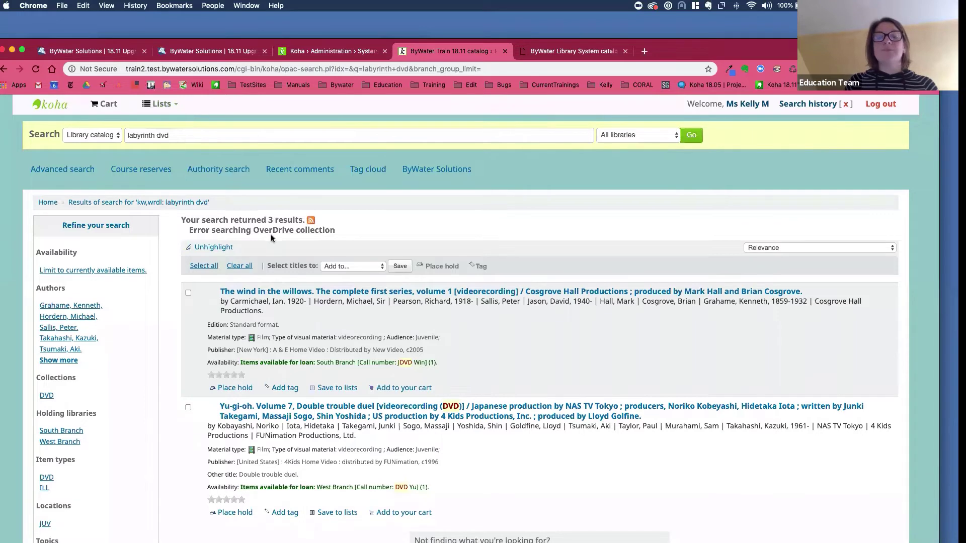
{"action": "scroll", "coordinate": [264, 236], "scroll_direction": "down", "scroll_amount": 3}
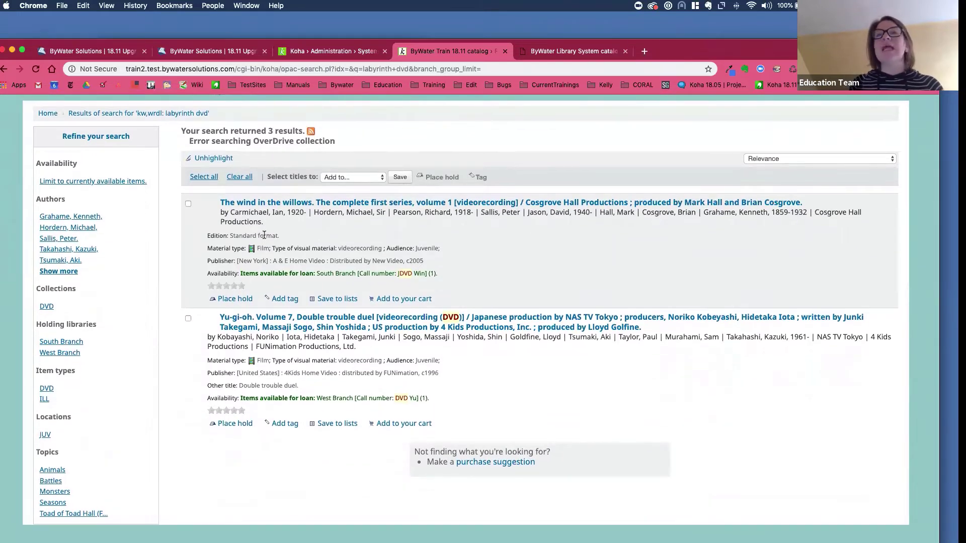
- Open The wind in the willows record and check its Material type: Film line
{"action": "left_click", "coordinate": [256, 204]}
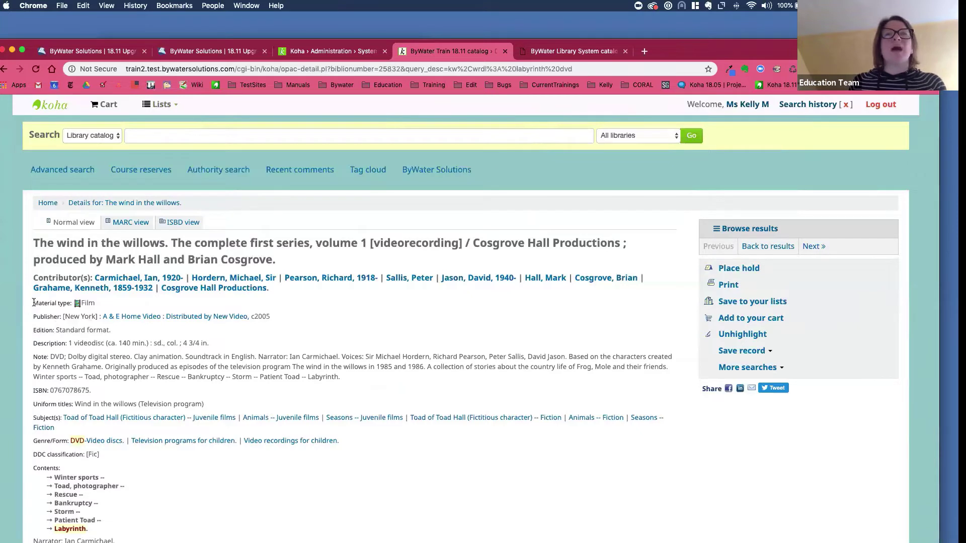
{"action": "left_click_drag", "start_coordinate": [33, 303], "coordinate": [136, 303]}
{"action": "left_click", "coordinate": [136, 303]}
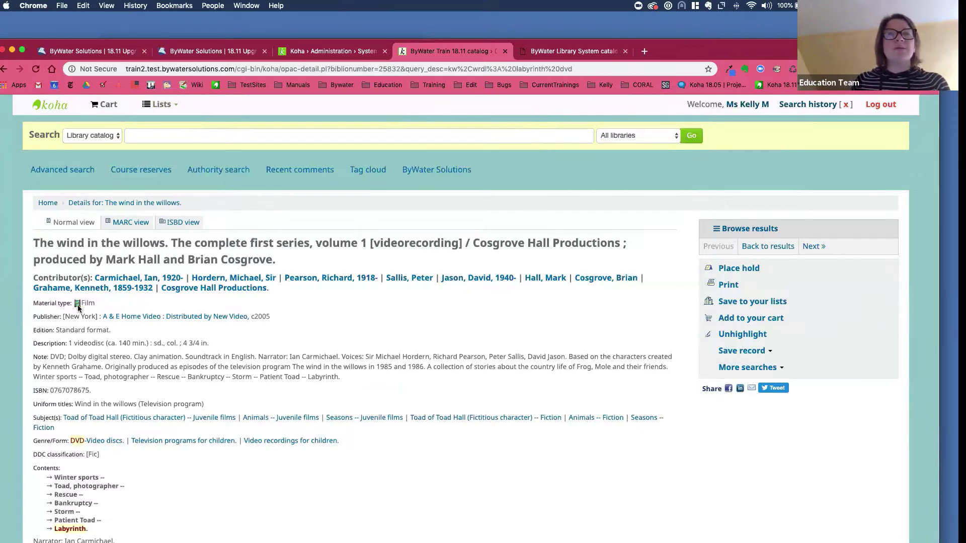
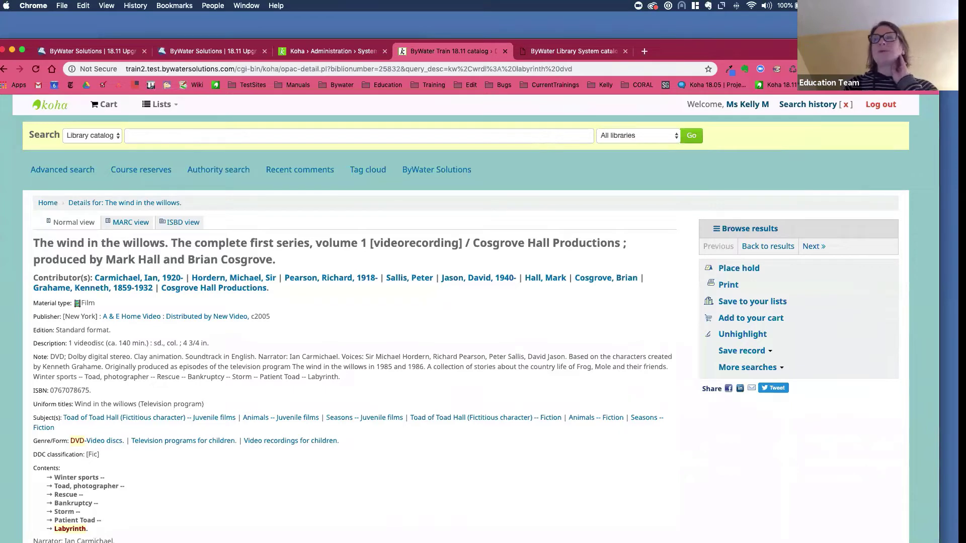
- Inspect the page code behind the patron's name link in developer tools, then close the panel
{"action": "right_click", "coordinate": [744, 105]}
{"action": "left_click", "coordinate": [762, 242]}
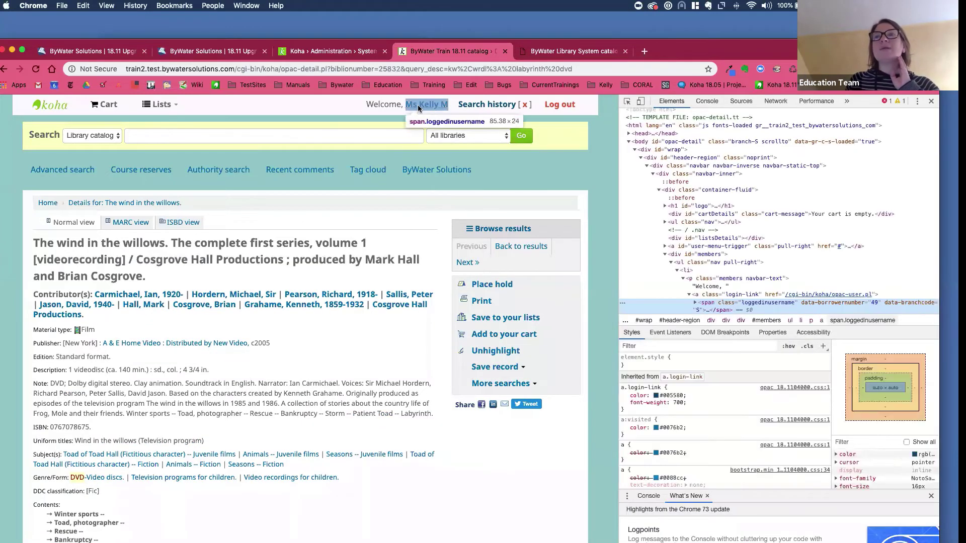
{"action": "scroll", "coordinate": [673, 256], "scroll_direction": "down", "scroll_amount": 1}
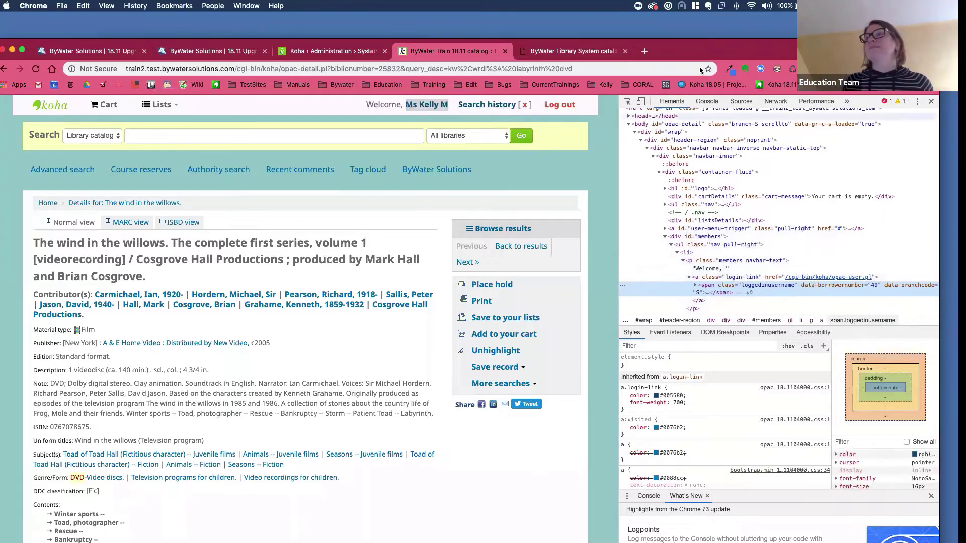
{"action": "left_click", "coordinate": [932, 101]}
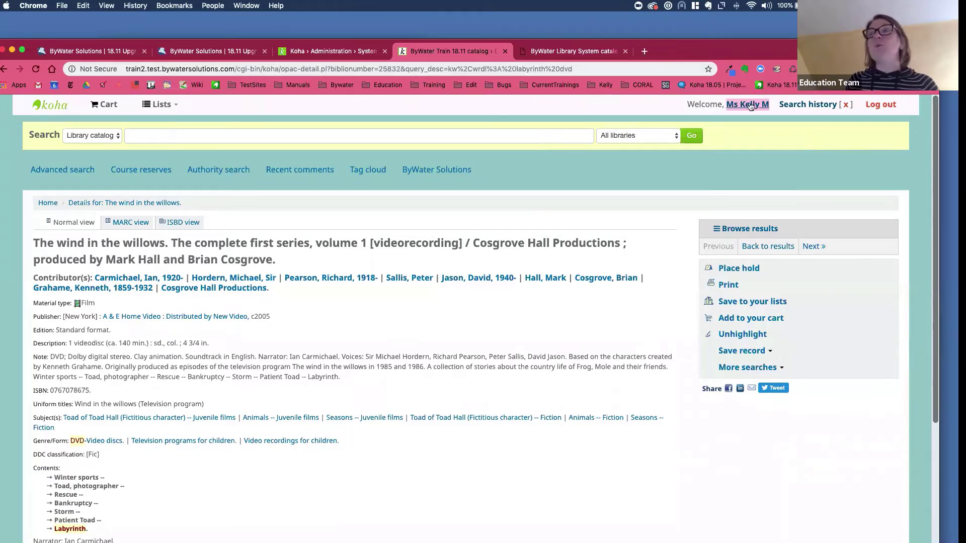
- Log out of the patron account, then dismiss the login form without signing back in
{"action": "left_click", "coordinate": [846, 105]}
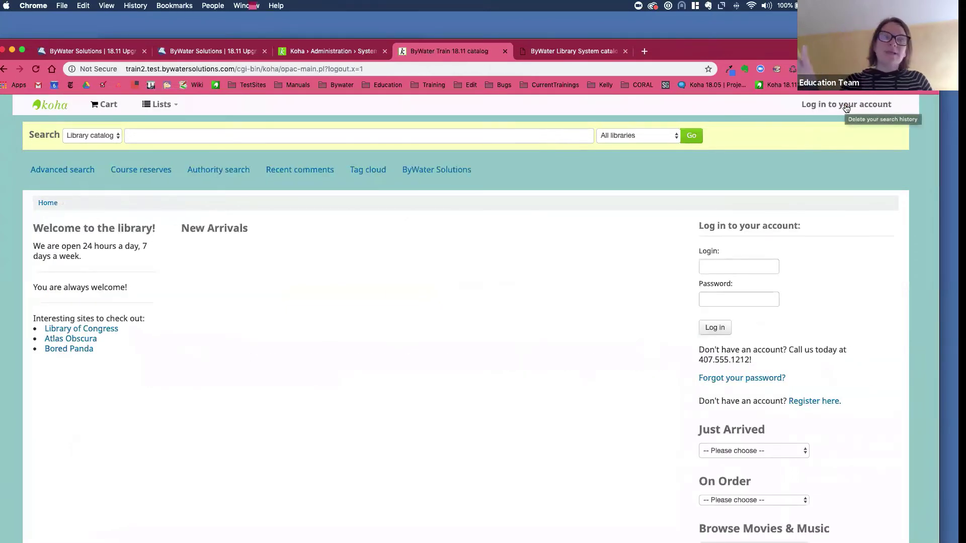
{"action": "left_click", "coordinate": [845, 107]}
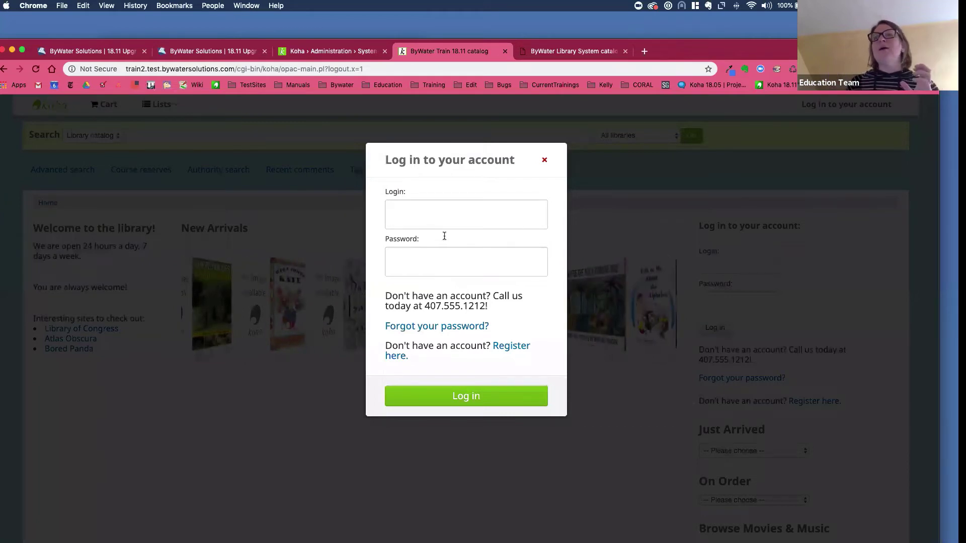
{"action": "left_click", "coordinate": [423, 213]}
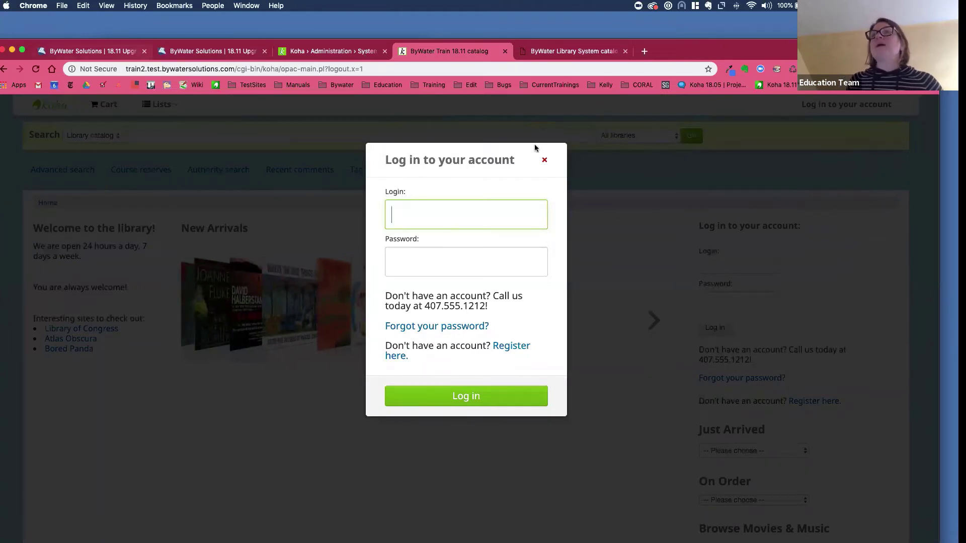
{"action": "left_click", "coordinate": [219, 146]}
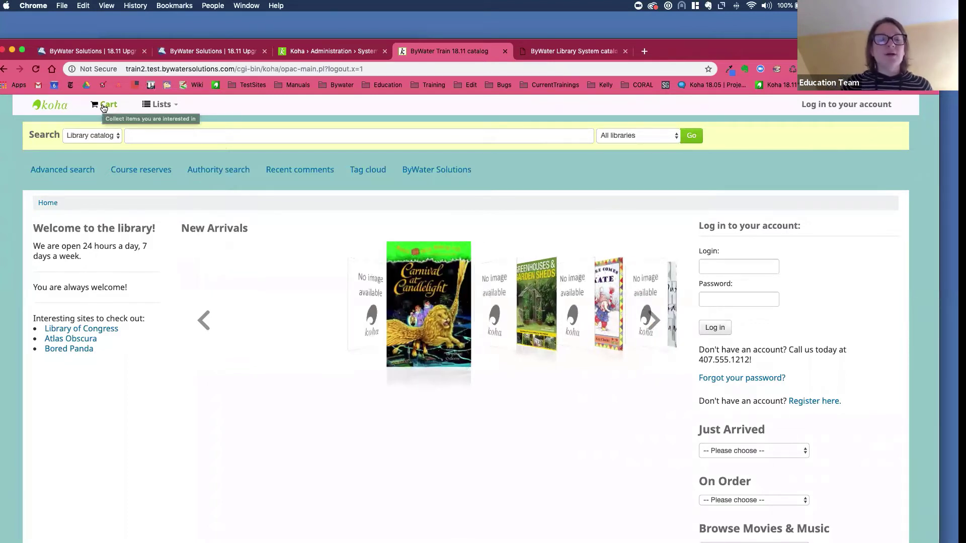
- Add 'Carnival at candlelight / #33' from New Arrivals to the cart and view the cart window
{"action": "left_click", "coordinate": [448, 302]}
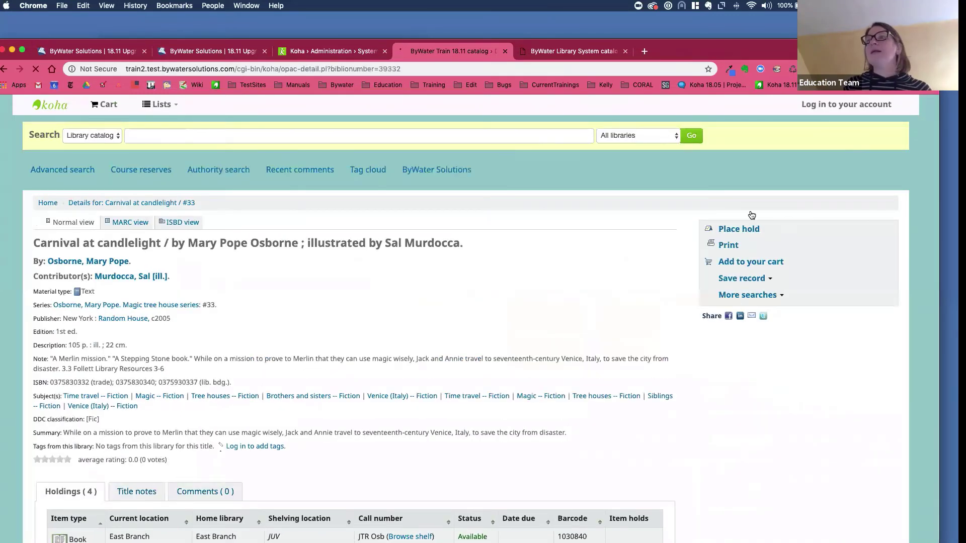
{"action": "left_click", "coordinate": [753, 262]}
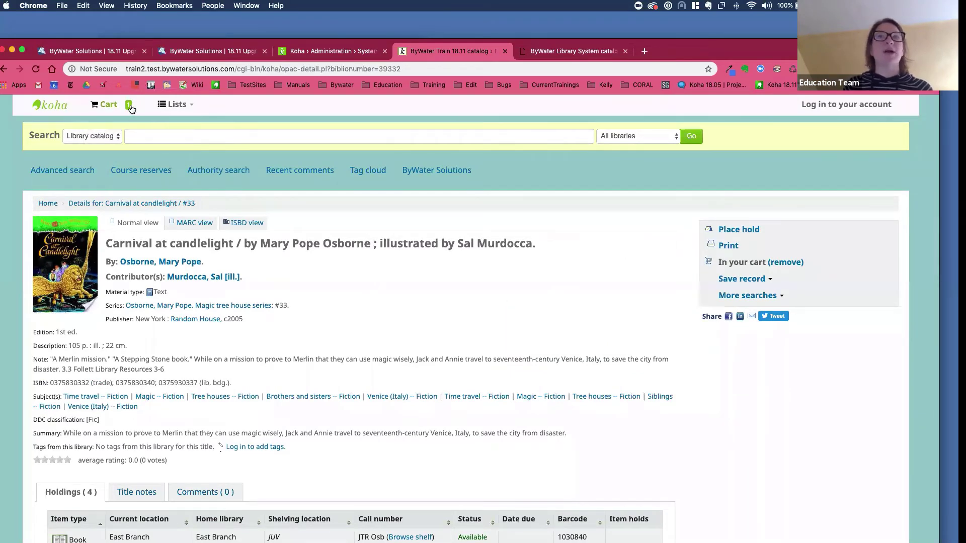
{"action": "left_click", "coordinate": [115, 103]}
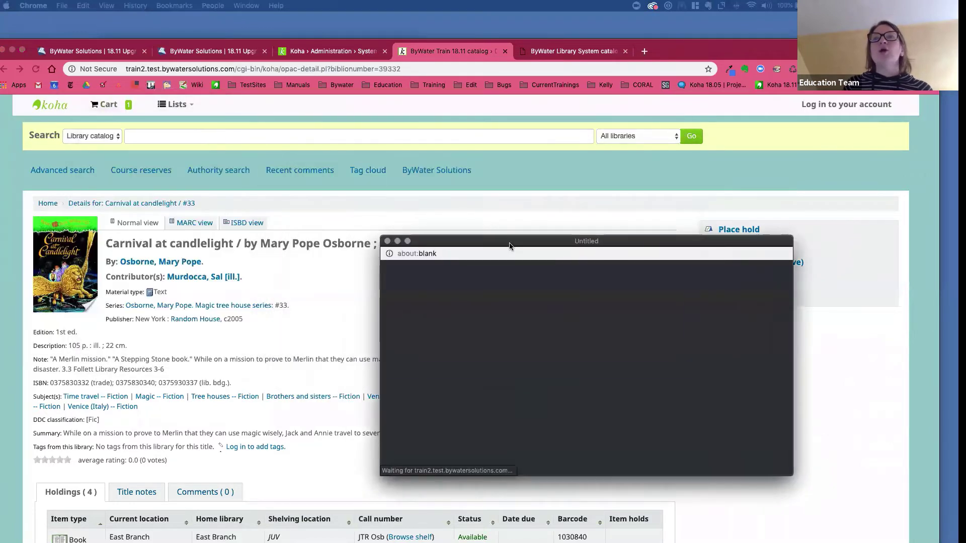
{"action": "left_click_drag", "start_coordinate": [501, 244], "coordinate": [548, 244]}
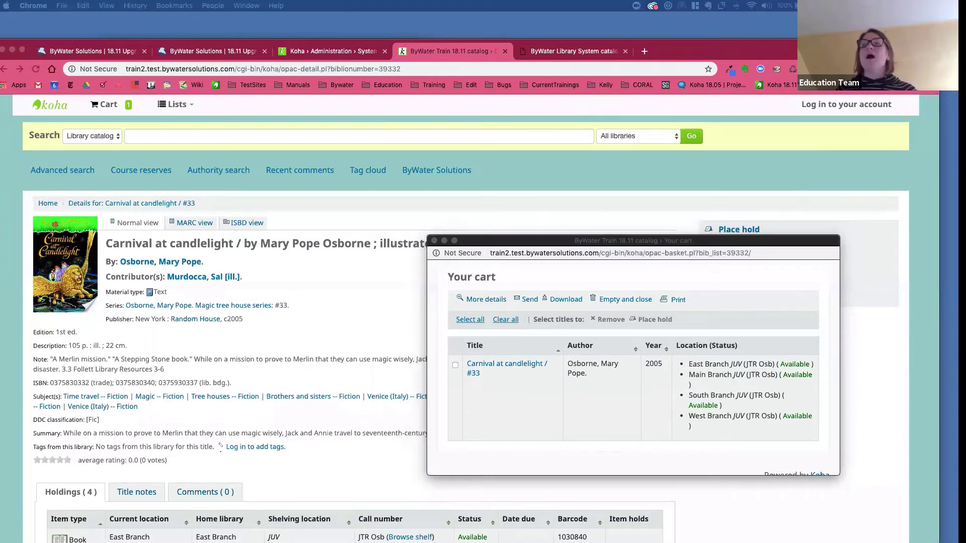
- Close the Your cart window to return to the Carnival at candlelight record
{"action": "left_click", "coordinate": [434, 241]}
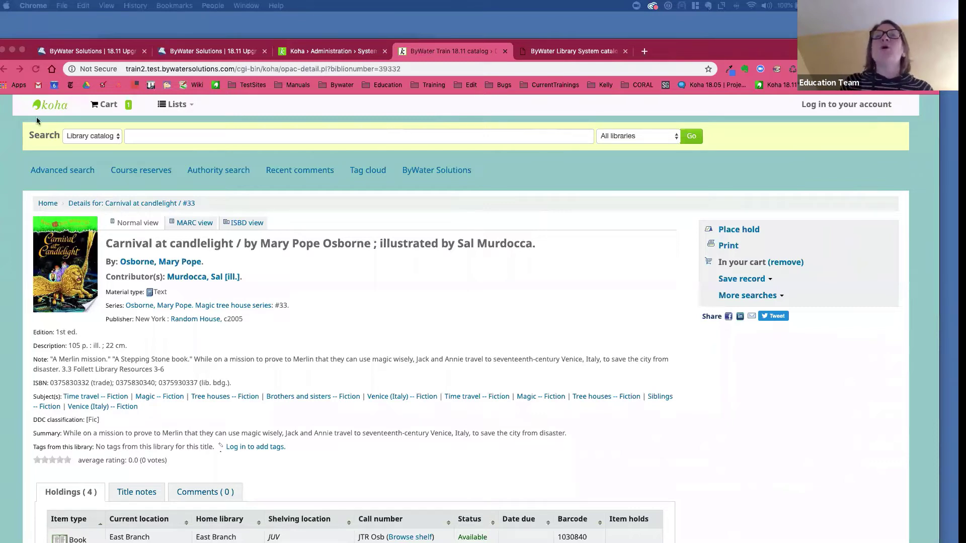
- Search the catalog for 'carnival', scroll through the 80 results, then clear the search box
{"action": "left_click", "coordinate": [117, 113]}
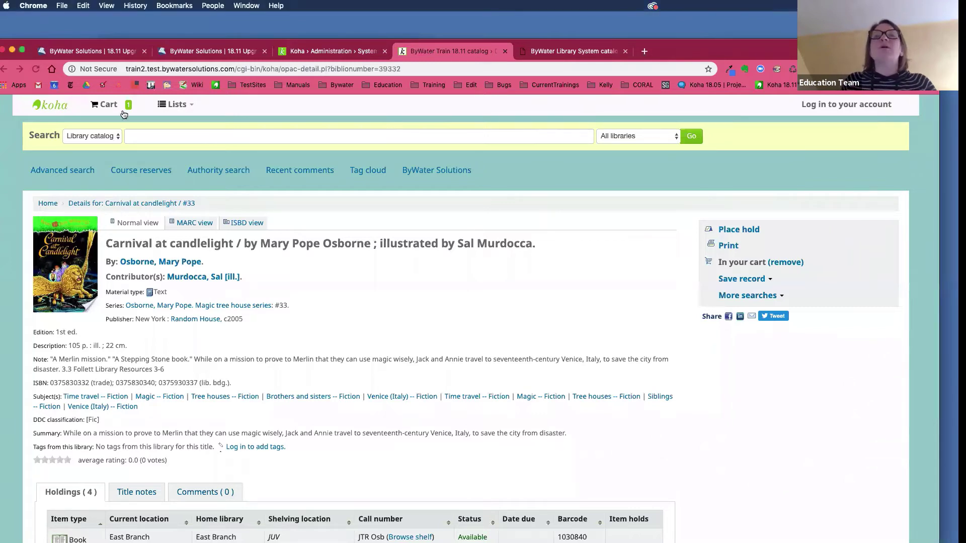
{"action": "left_click", "coordinate": [144, 137]}
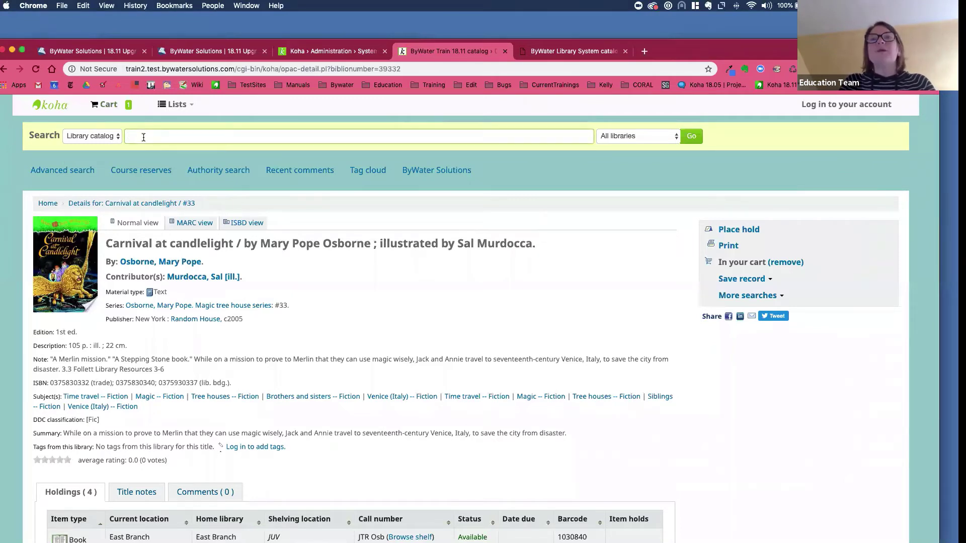
{"action": "type", "text": "carnivaa"}
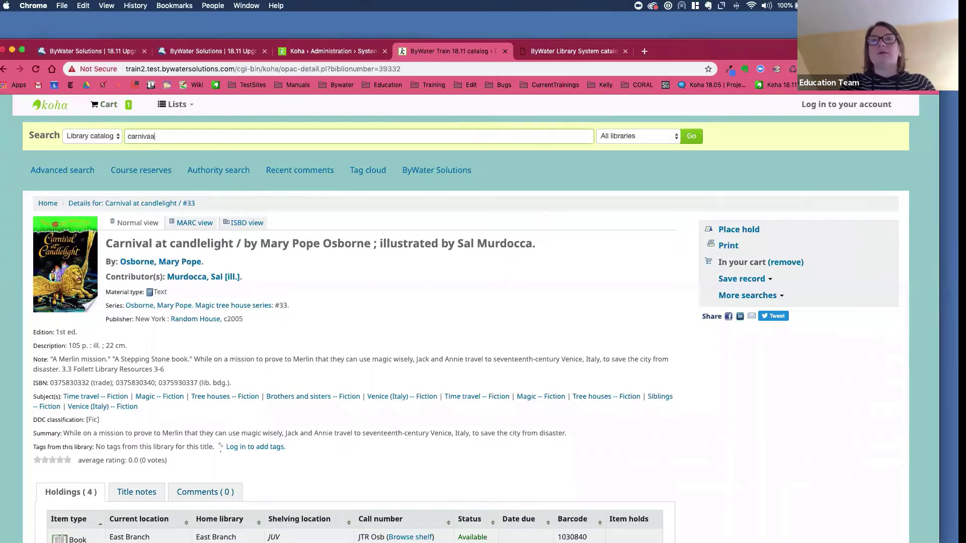
{"action": "type", "text": "l"}
{"action": "key", "text": "Return"}
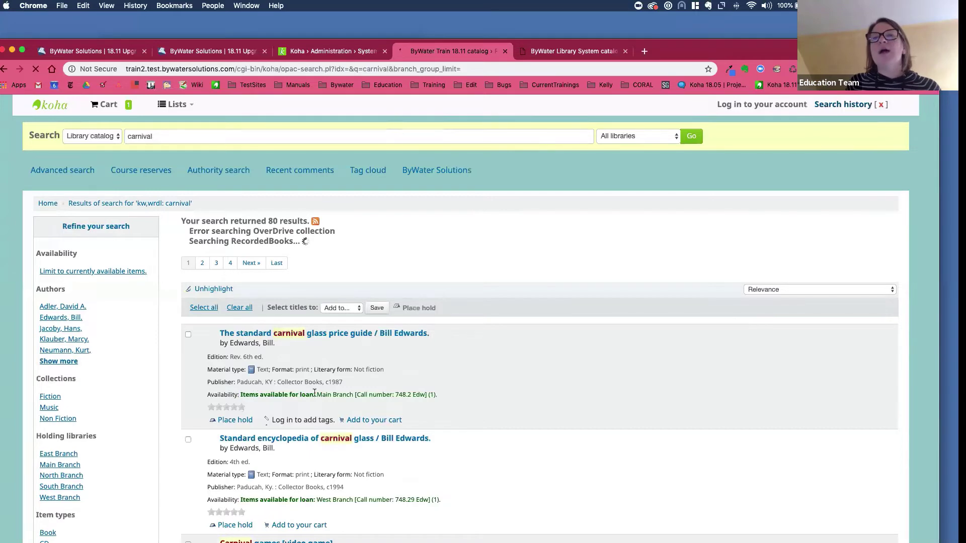
{"action": "scroll", "coordinate": [313, 393], "scroll_direction": "down", "scroll_amount": 3}
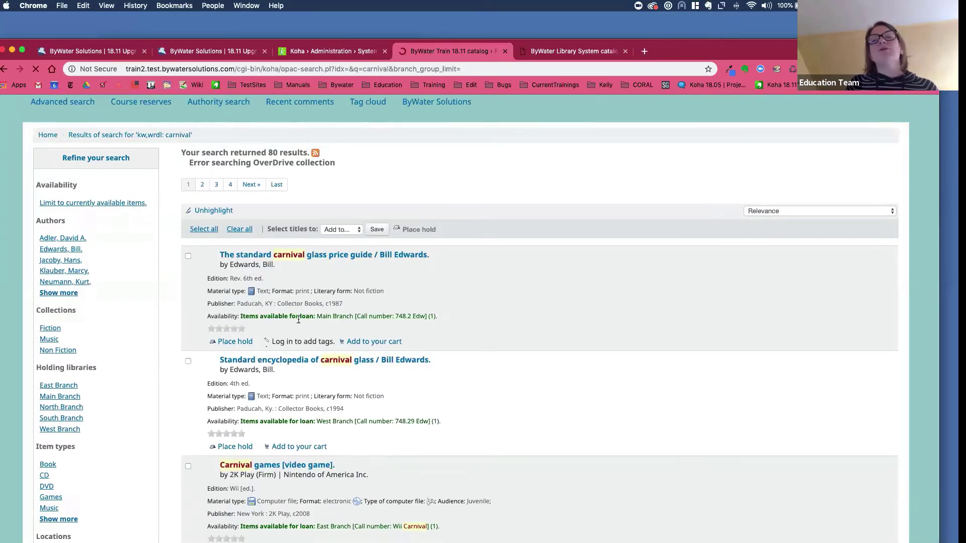
{"action": "scroll", "coordinate": [302, 282], "scroll_direction": "down", "scroll_amount": 2}
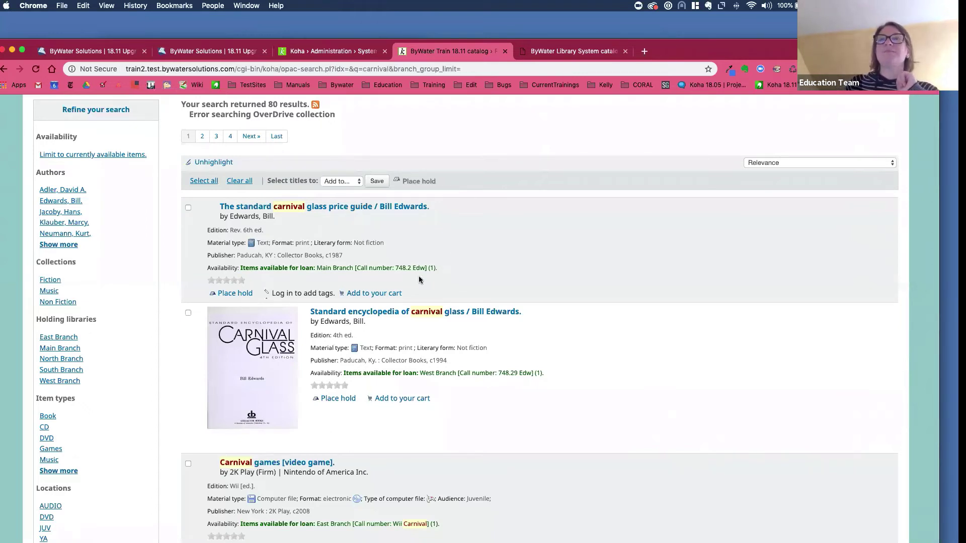
{"action": "scroll", "coordinate": [419, 279], "scroll_direction": "up", "scroll_amount": 5}
{"action": "left_click_drag", "start_coordinate": [160, 136], "coordinate": [125, 137]}
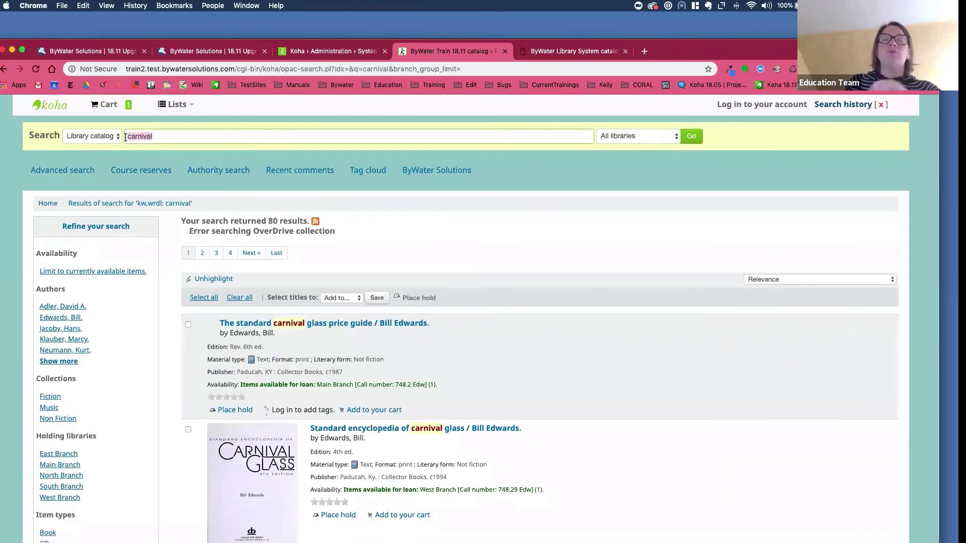
{"action": "key", "text": "BackSpace"}
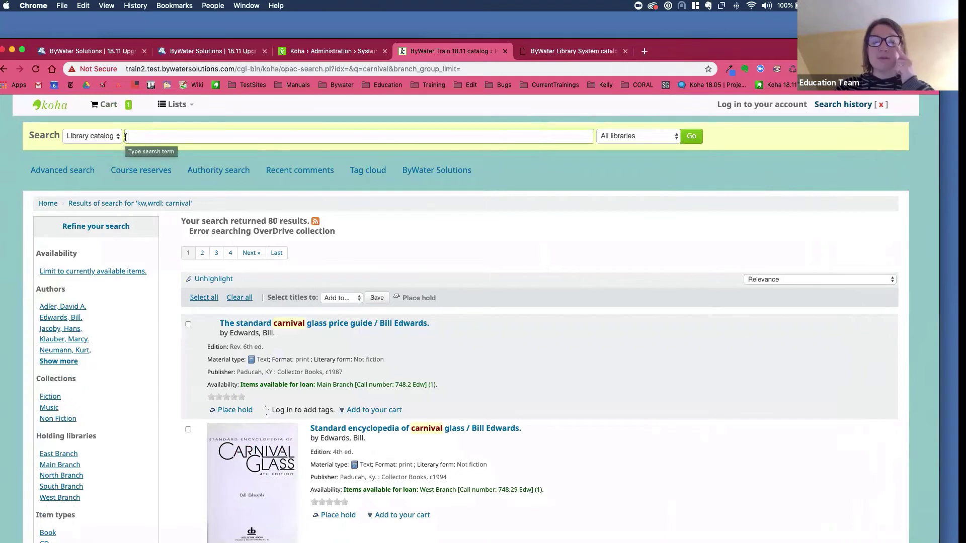
- Search 'arl: 5.5' for reading level 5.5 and open How to build tree houses, huts & forts
{"action": "type", "text": "a"}
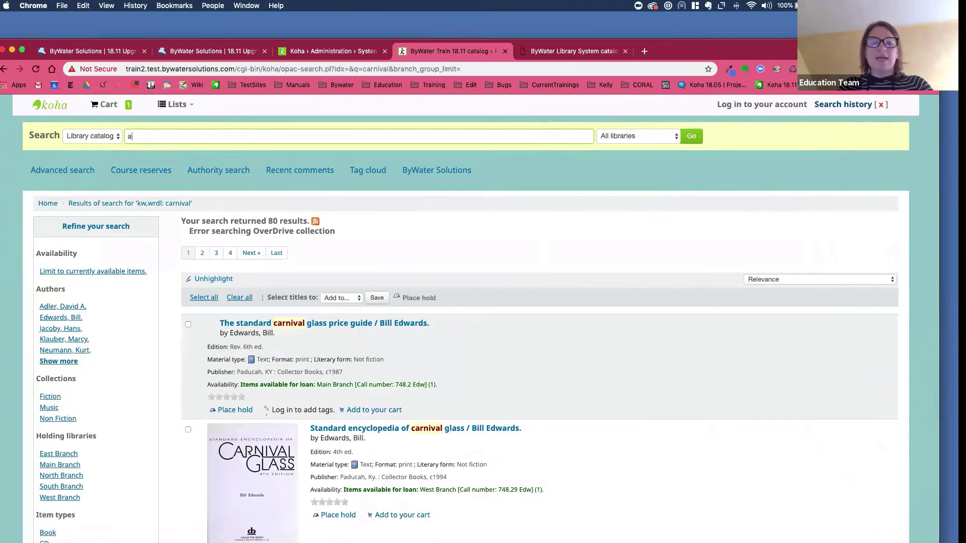
{"action": "type", "text": "rl"}
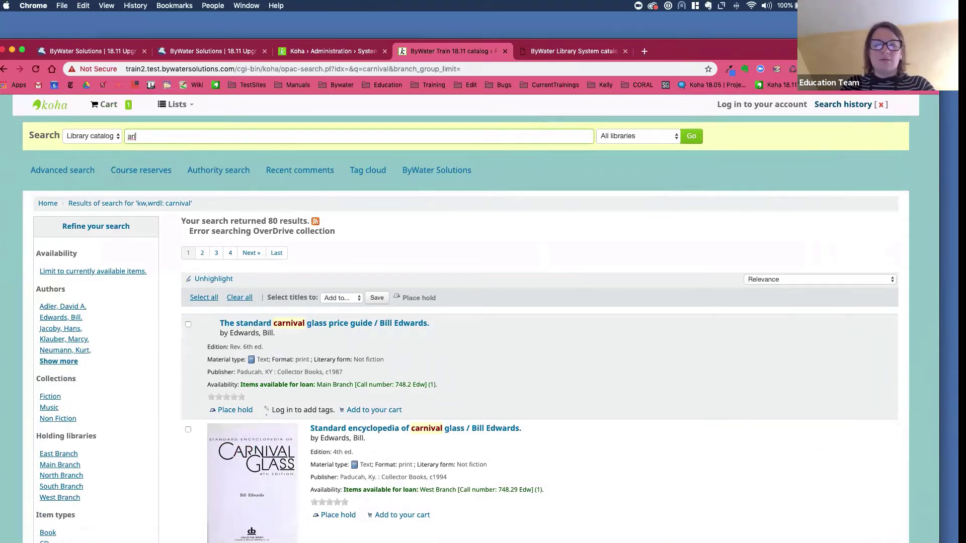
{"action": "type", "text": ": 5.5"}
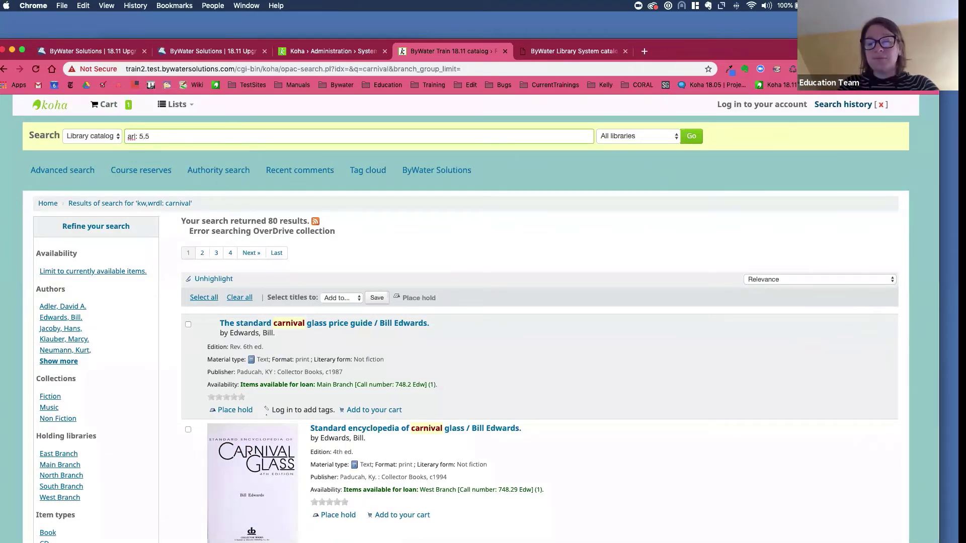
{"action": "key", "text": "Return"}
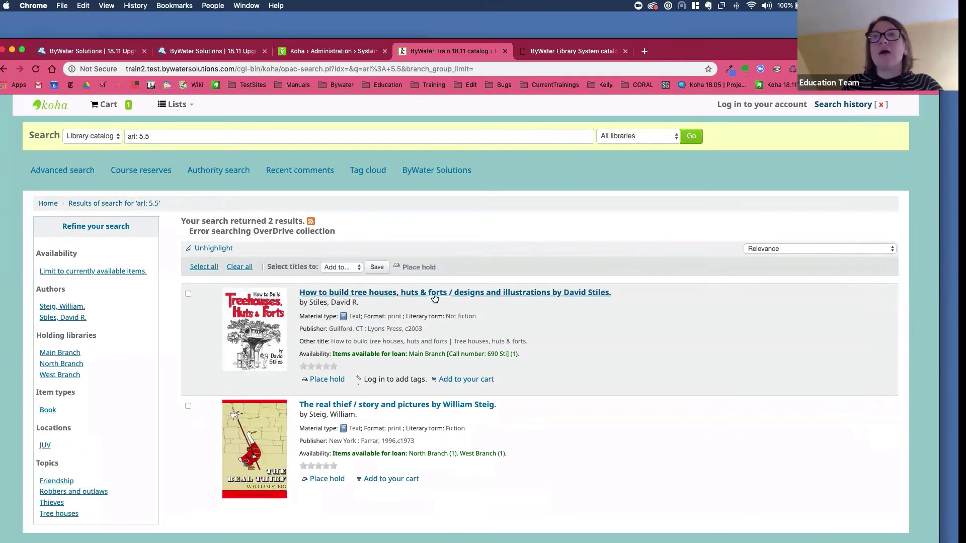
{"action": "left_click", "coordinate": [432, 297]}
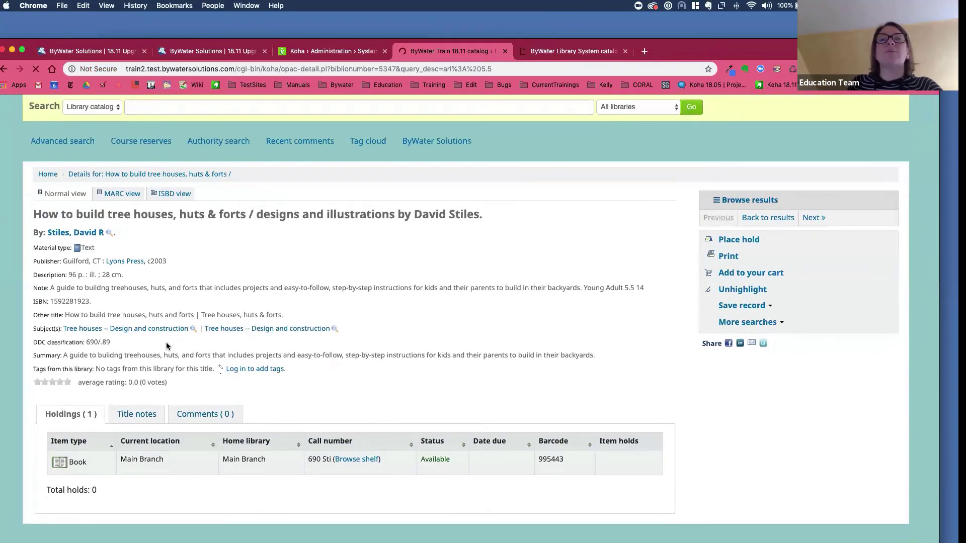
- In the MARC view, highlight field 526's Reading level 5.5 and Title point value 14
{"action": "left_click", "coordinate": [194, 197]}
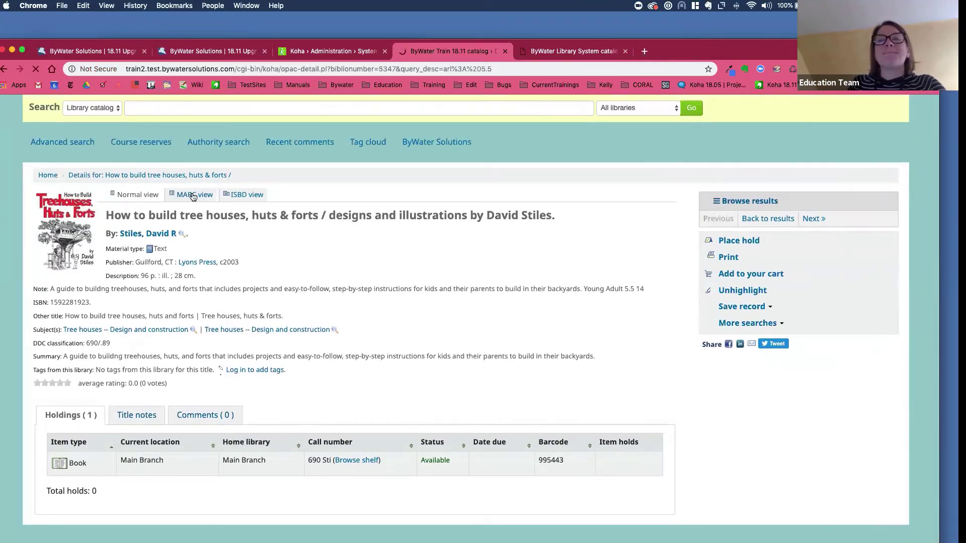
{"action": "scroll", "coordinate": [207, 346], "scroll_direction": "down", "scroll_amount": 5}
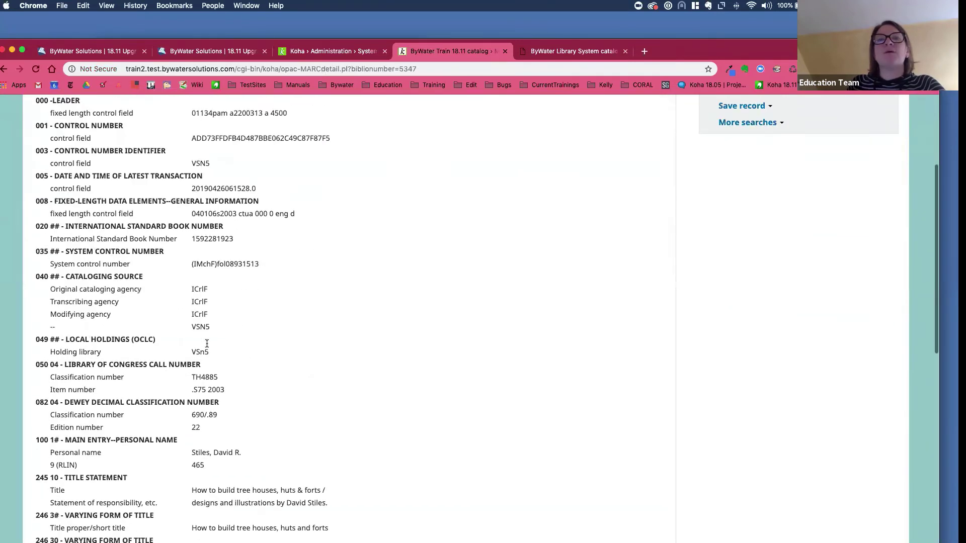
{"action": "scroll", "coordinate": [207, 346], "scroll_direction": "down", "scroll_amount": 5}
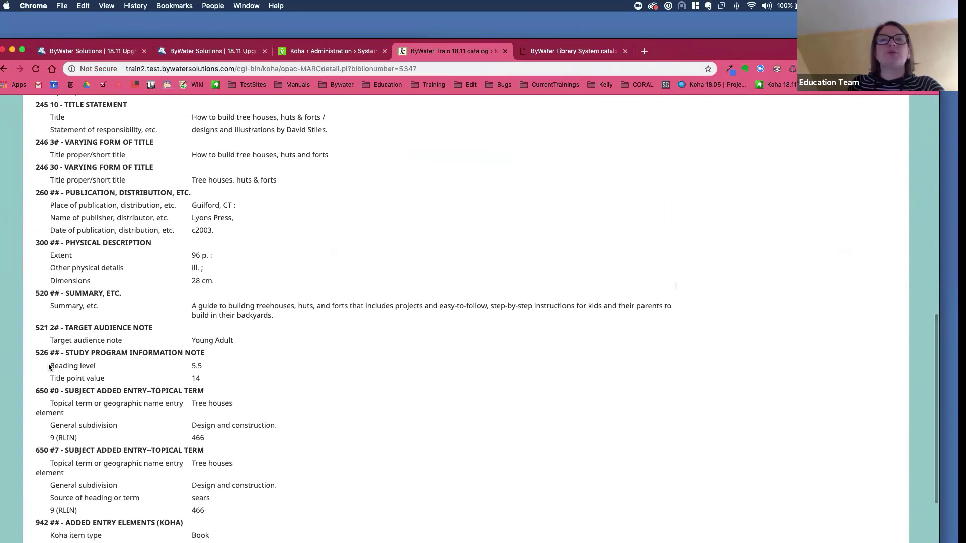
{"action": "left_click_drag", "start_coordinate": [50, 365], "coordinate": [148, 363]}
{"action": "left_click", "coordinate": [148, 363]}
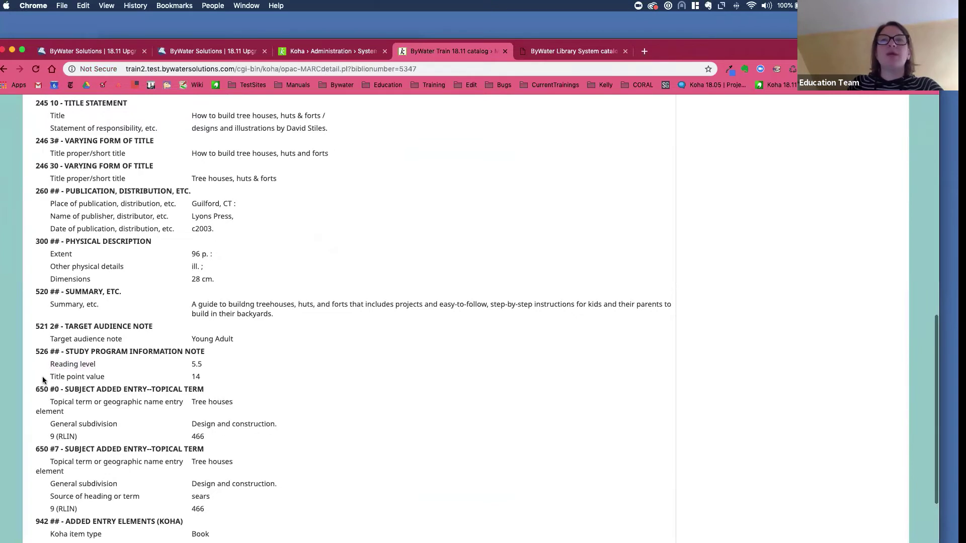
{"action": "scroll", "coordinate": [50, 398], "scroll_direction": "down", "scroll_amount": 1}
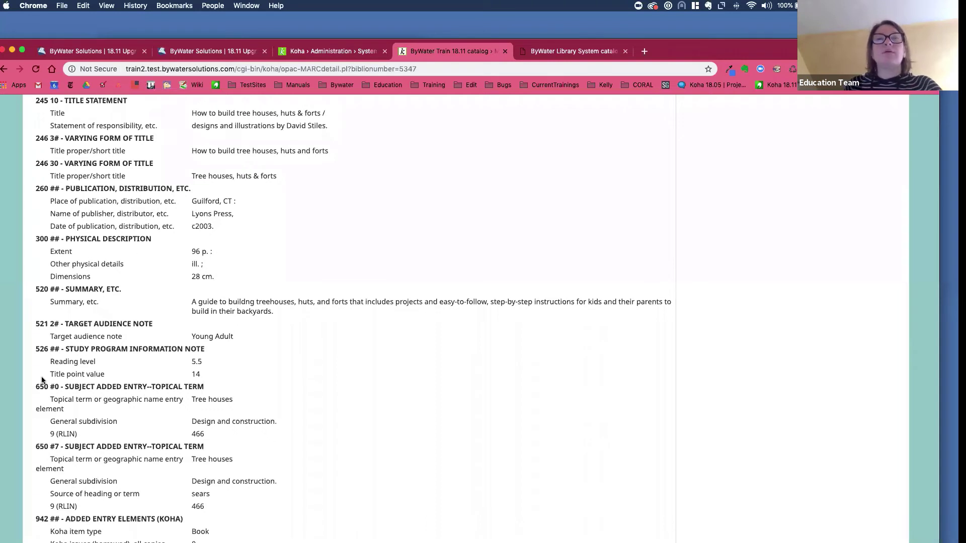
{"action": "left_click_drag", "start_coordinate": [49, 375], "coordinate": [112, 379]}
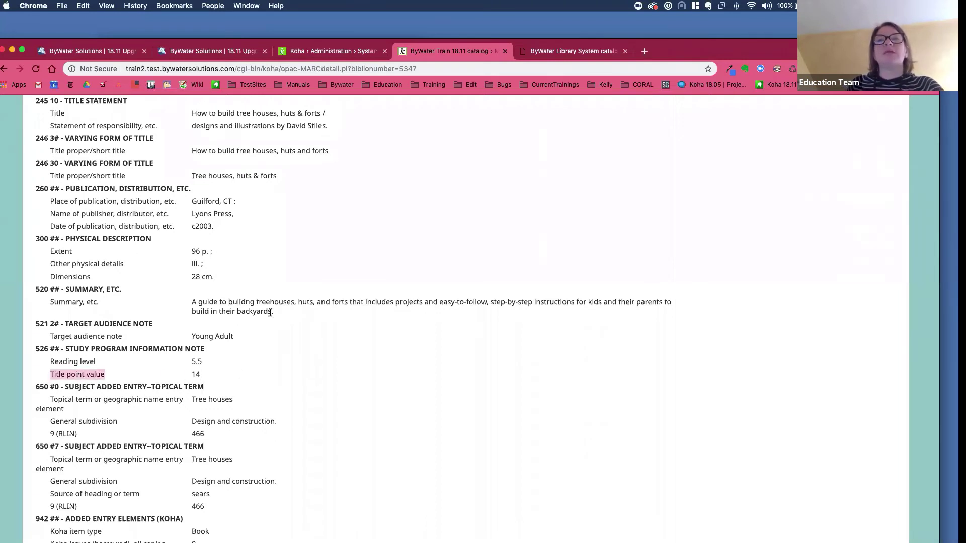
{"action": "scroll", "coordinate": [198, 357], "scroll_direction": "up", "scroll_amount": 15}
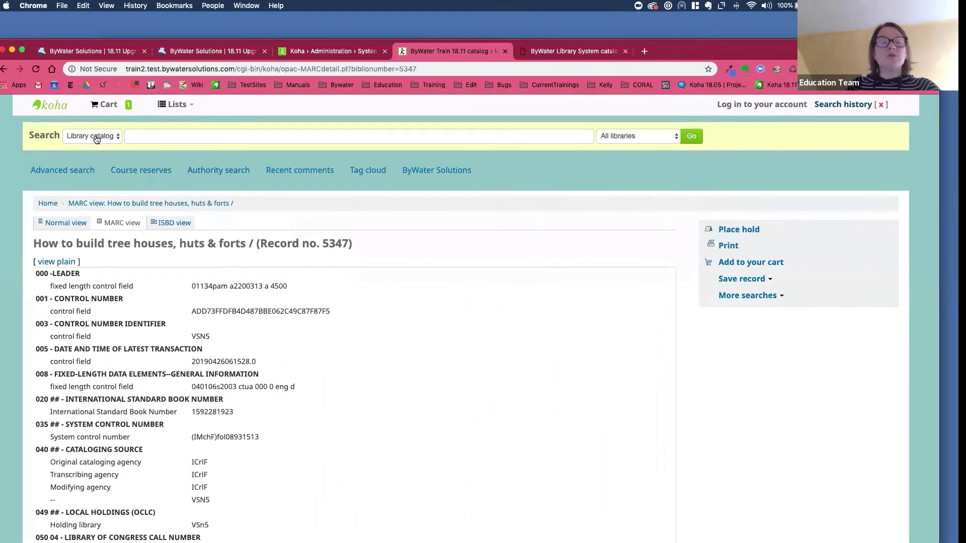
{"action": "left_click", "coordinate": [161, 137]}
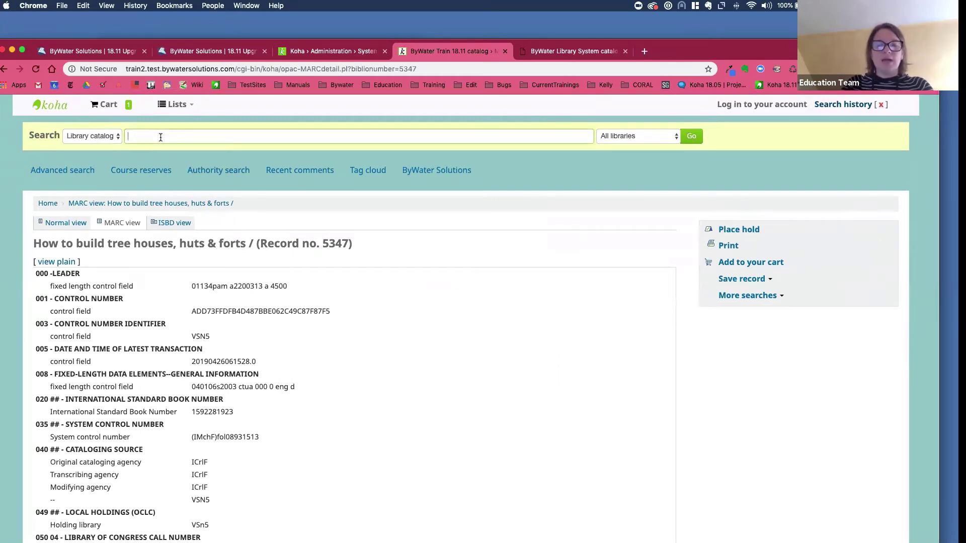
- Search 'arp: 14' for 14-point titles, then go to the Advanced search page
{"action": "type", "text": "arp"}
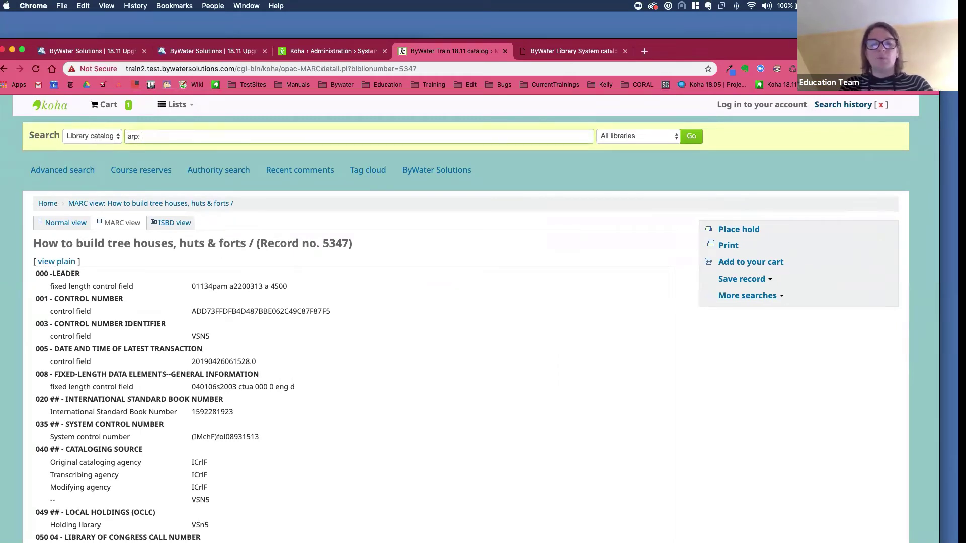
{"action": "type", "text": ": 14"}
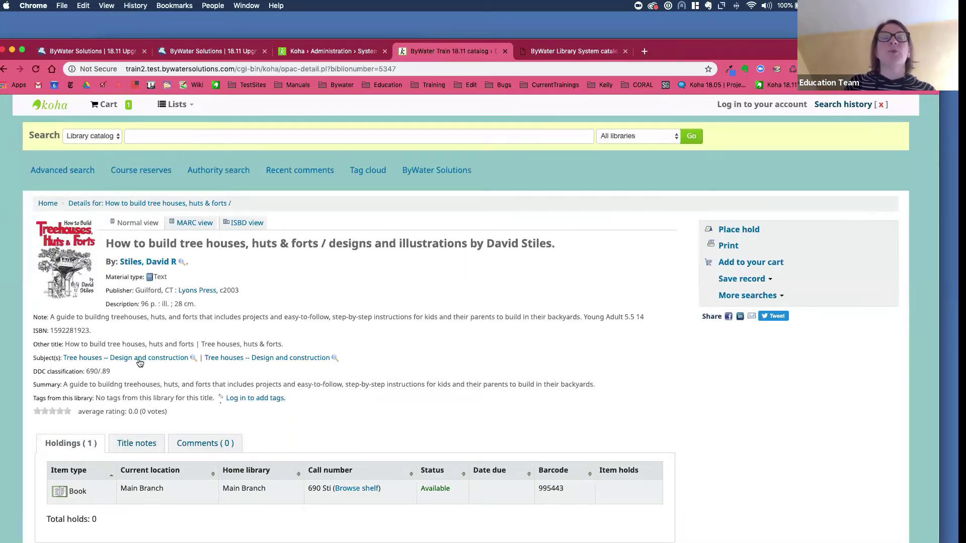
{"action": "left_click", "coordinate": [73, 172]}
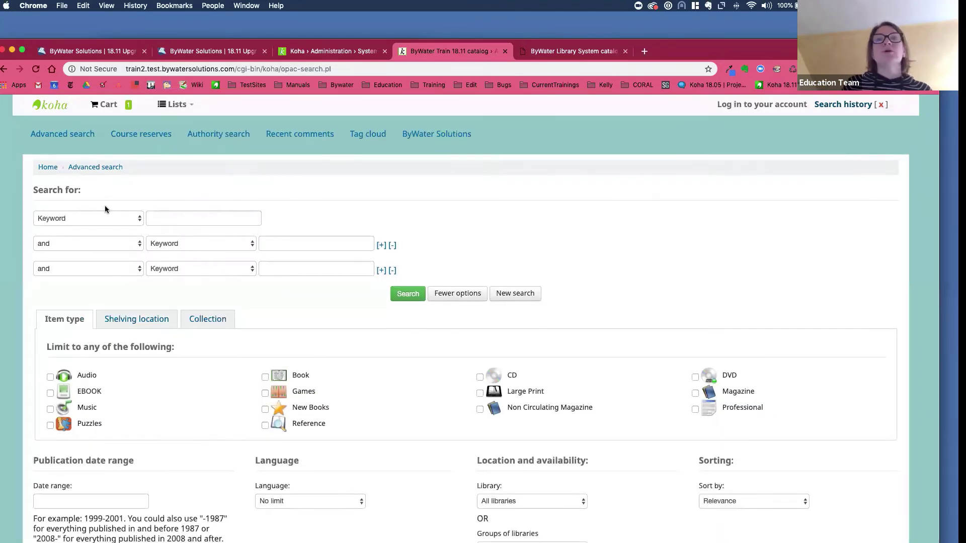
- Expand the first row's field list to reveal Accelerated Reading Level and Accelerated Reading Point
{"action": "left_click", "coordinate": [73, 221]}
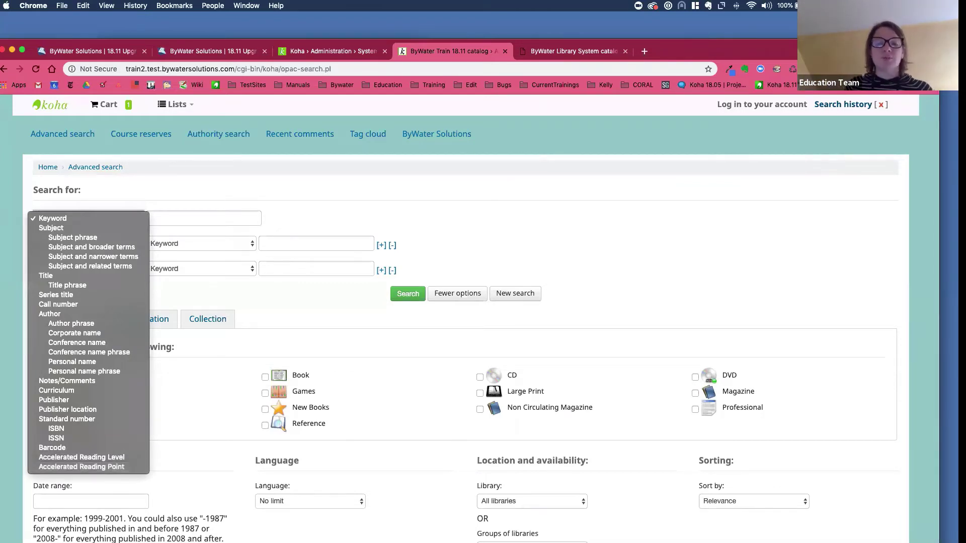
- Close the field list, reopen it for another look, and close it again, leaving Keyword selected
{"action": "key", "text": "Escape"}
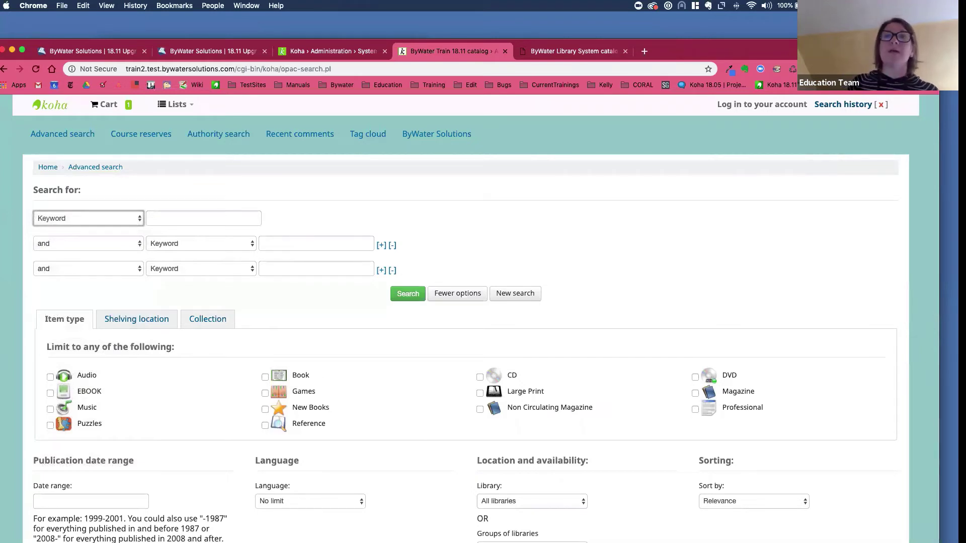
{"action": "left_click", "coordinate": [71, 221]}
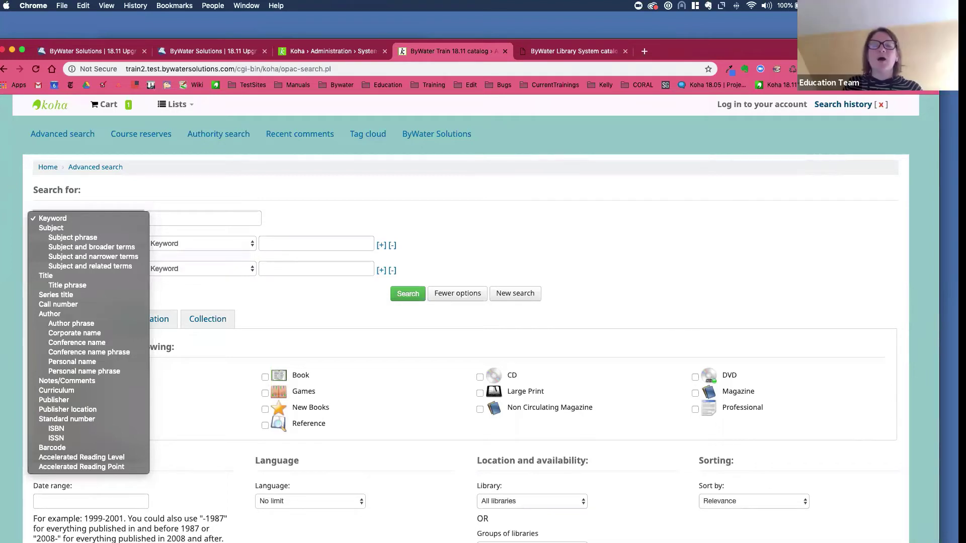
{"action": "key", "text": "Escape"}
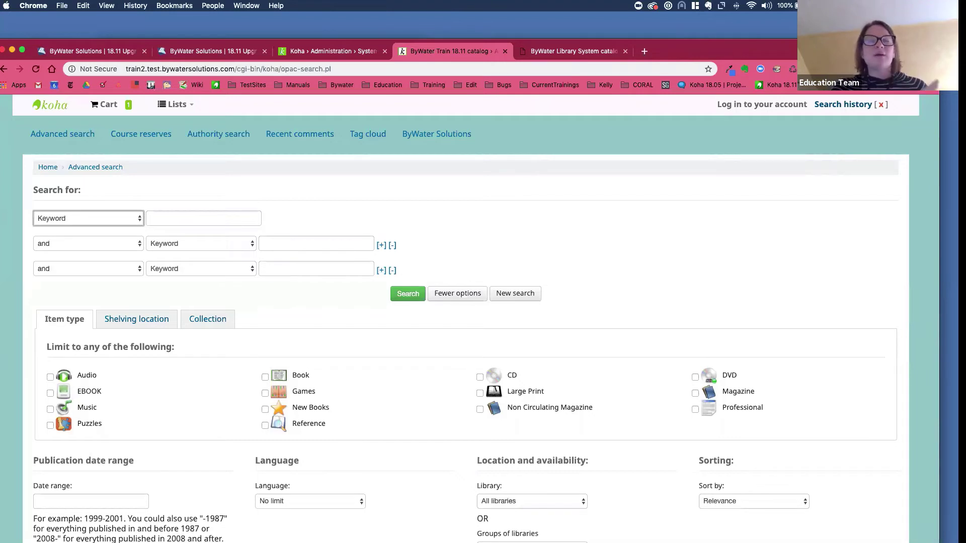
- Review the Acquisitions system preferences, highlighting AcqItemSetSubfieldsWhenReceiptIsCancelled
{"action": "left_click", "coordinate": [312, 51]}
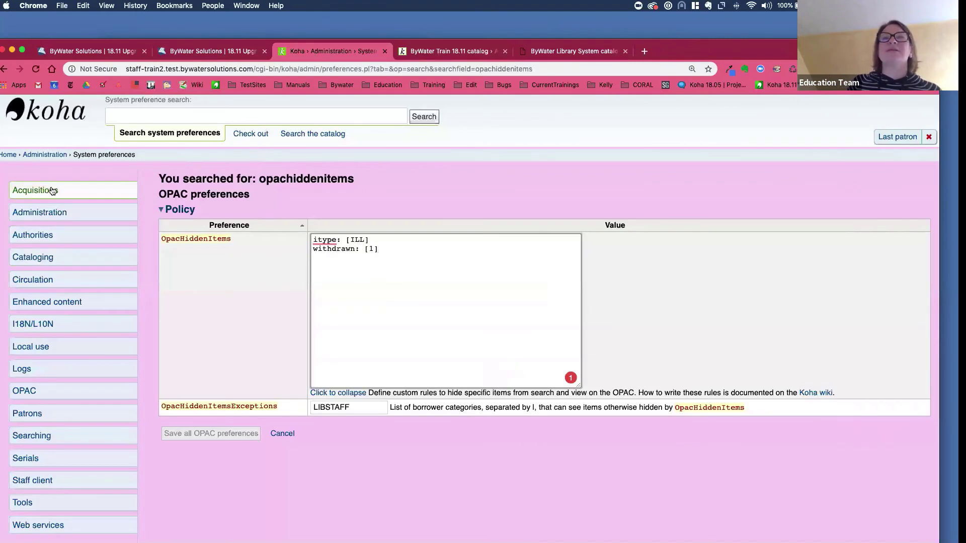
{"action": "left_click", "coordinate": [26, 193]}
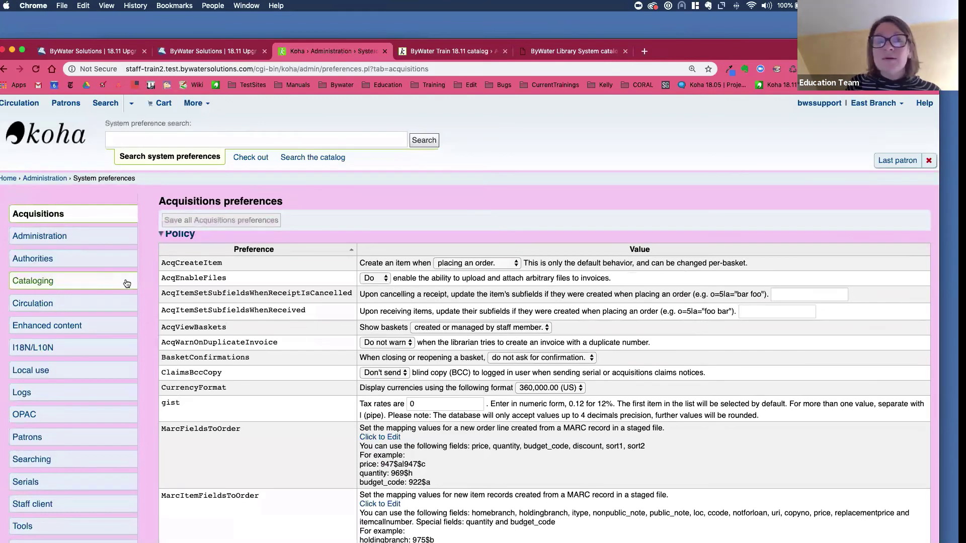
{"action": "left_click_drag", "start_coordinate": [160, 293], "coordinate": [237, 295]}
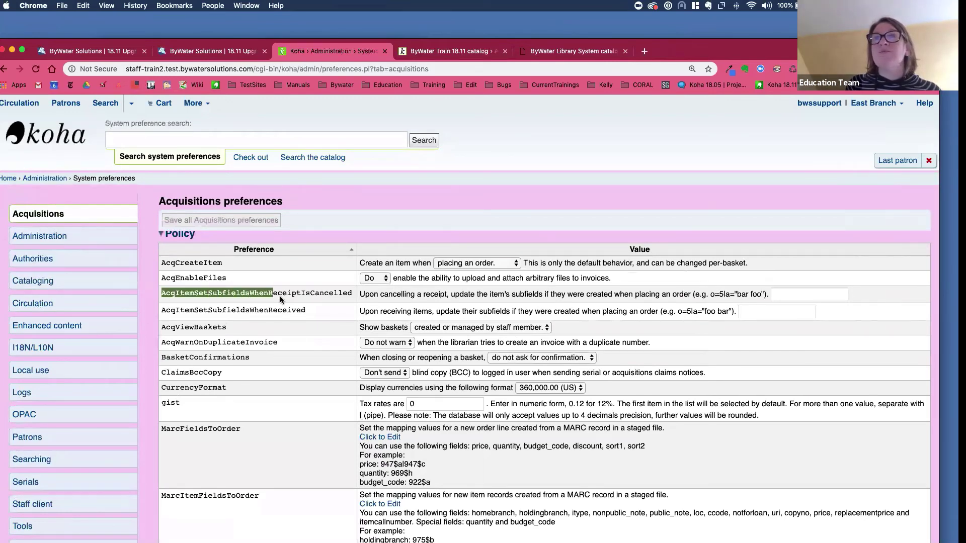
{"action": "left_click_drag", "start_coordinate": [339, 295], "coordinate": [352, 295]}
{"action": "scroll", "coordinate": [219, 325], "scroll_direction": "down", "scroll_amount": 7}
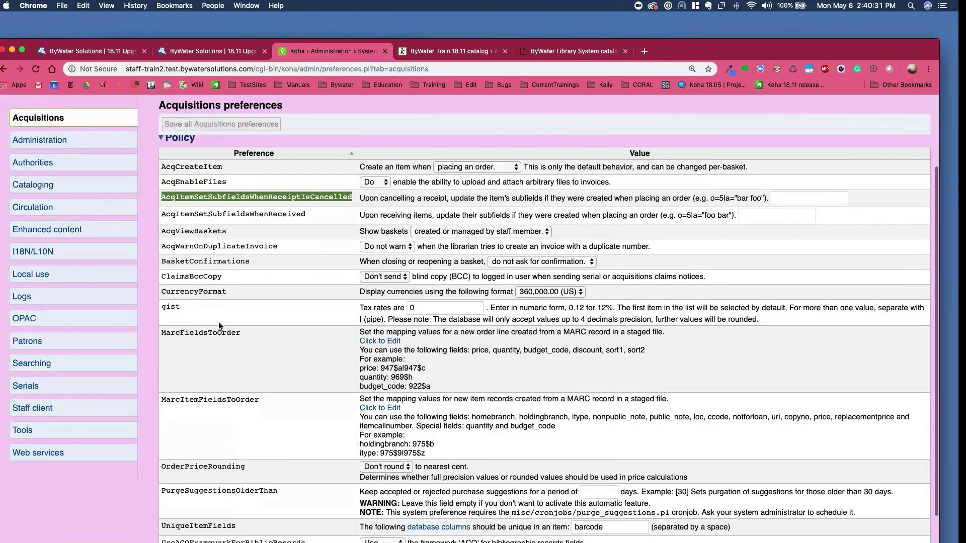
{"action": "scroll", "coordinate": [90, 271], "scroll_direction": "up", "scroll_amount": 7}
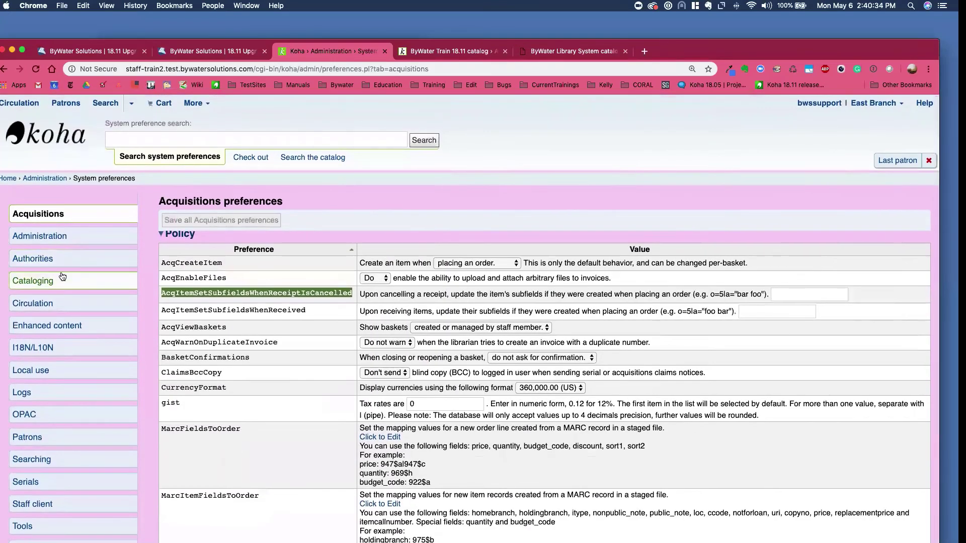
- Scroll through the Circulation preferences' Checkin Policy and Checkout Policy settings
{"action": "left_click", "coordinate": [54, 302]}
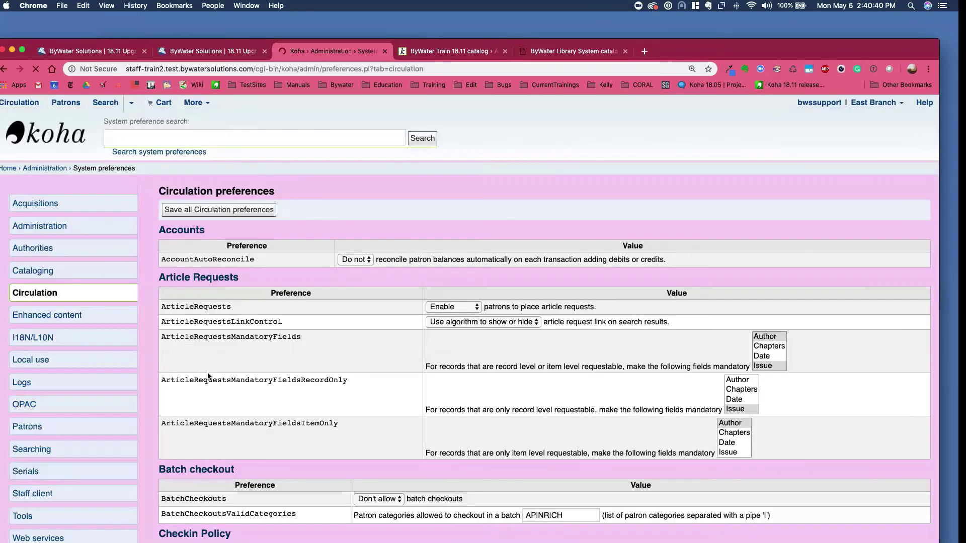
{"action": "scroll", "coordinate": [169, 318], "scroll_direction": "down", "scroll_amount": 2}
{"action": "scroll", "coordinate": [177, 337], "scroll_direction": "down", "scroll_amount": 10}
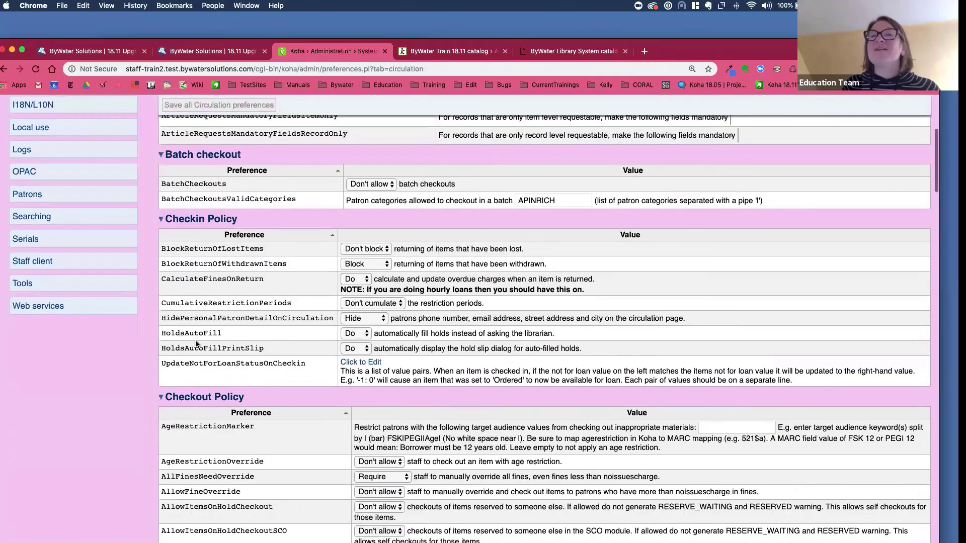
{"action": "scroll", "coordinate": [190, 354], "scroll_direction": "down", "scroll_amount": 2}
{"action": "scroll", "coordinate": [206, 242], "scroll_direction": "up", "scroll_amount": 15}
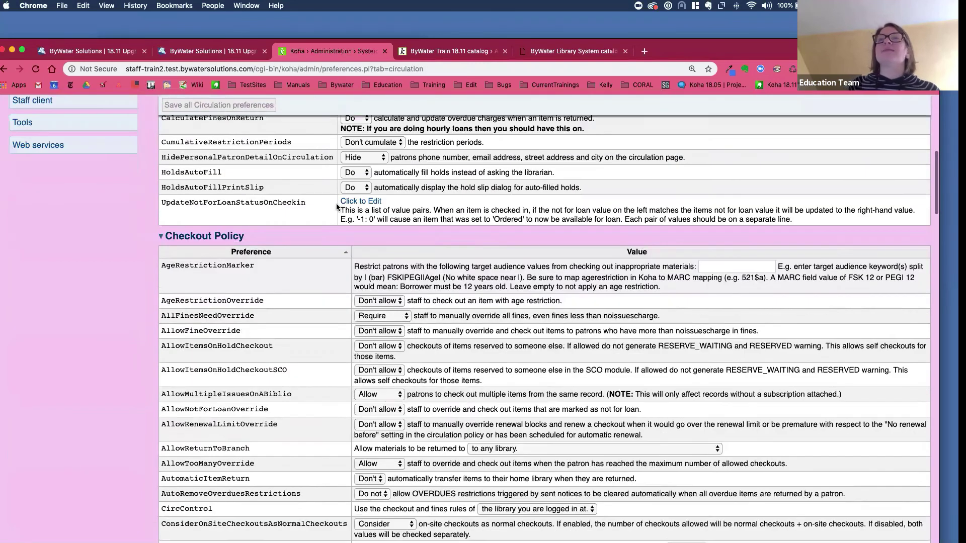
- Go to the last page of saved reports and run the Longest Syspref report
{"action": "left_click", "coordinate": [195, 104]}
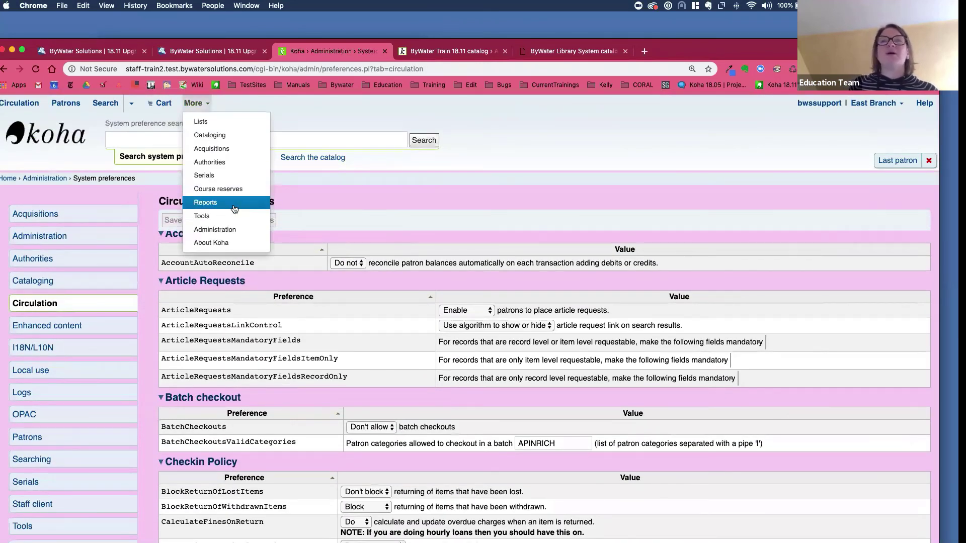
{"action": "left_click", "coordinate": [232, 203]}
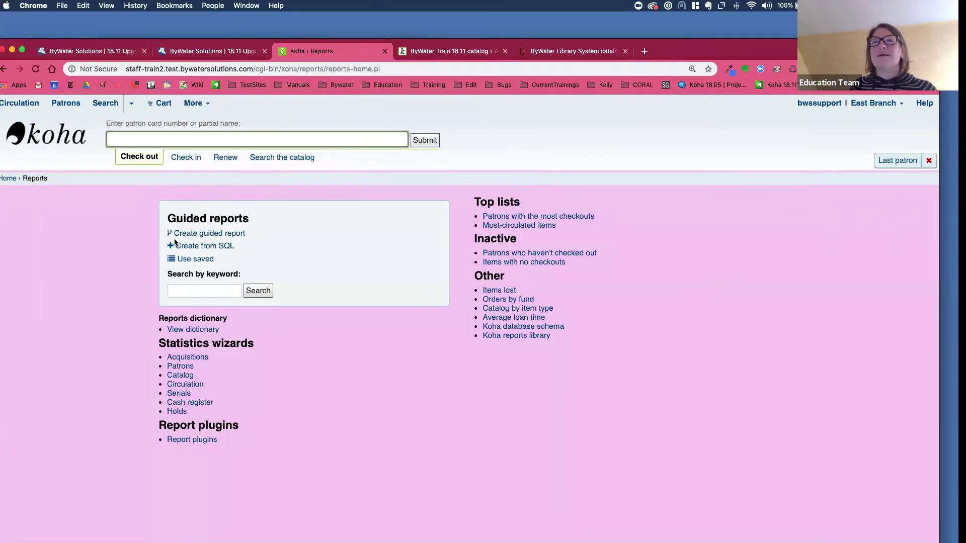
{"action": "left_click", "coordinate": [186, 260]}
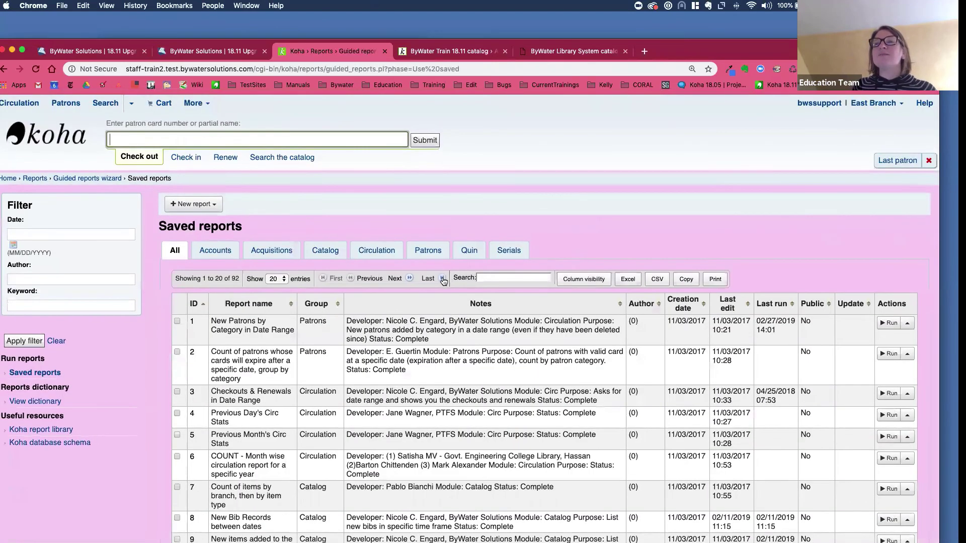
{"action": "left_click", "coordinate": [430, 277]}
{"action": "scroll", "coordinate": [366, 316], "scroll_direction": "down", "scroll_amount": 2}
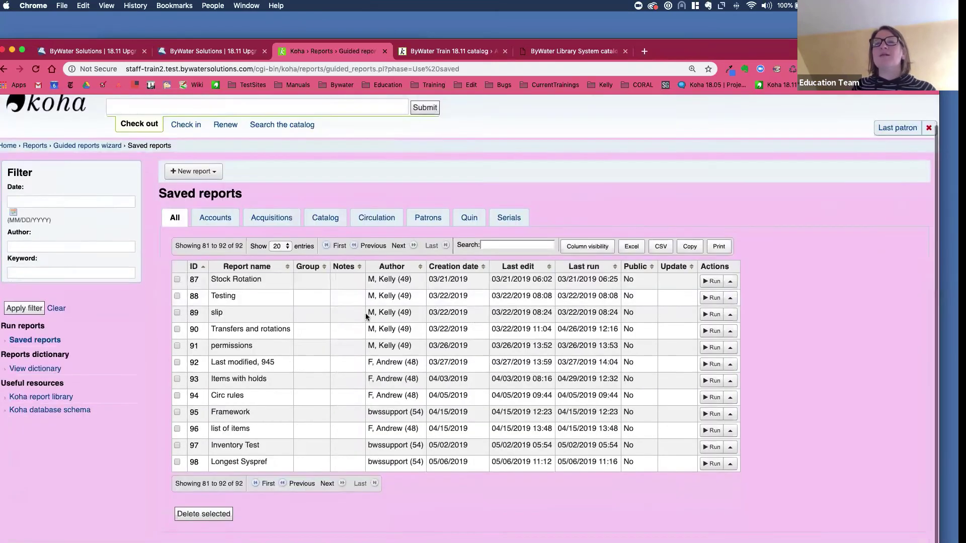
{"action": "scroll", "coordinate": [365, 316], "scroll_direction": "down", "scroll_amount": 1}
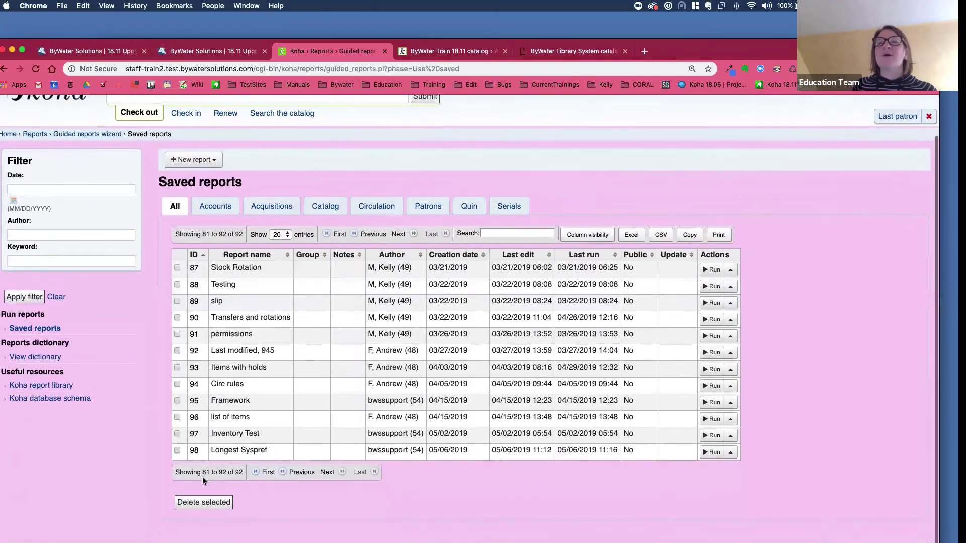
{"action": "left_click", "coordinate": [712, 454]}
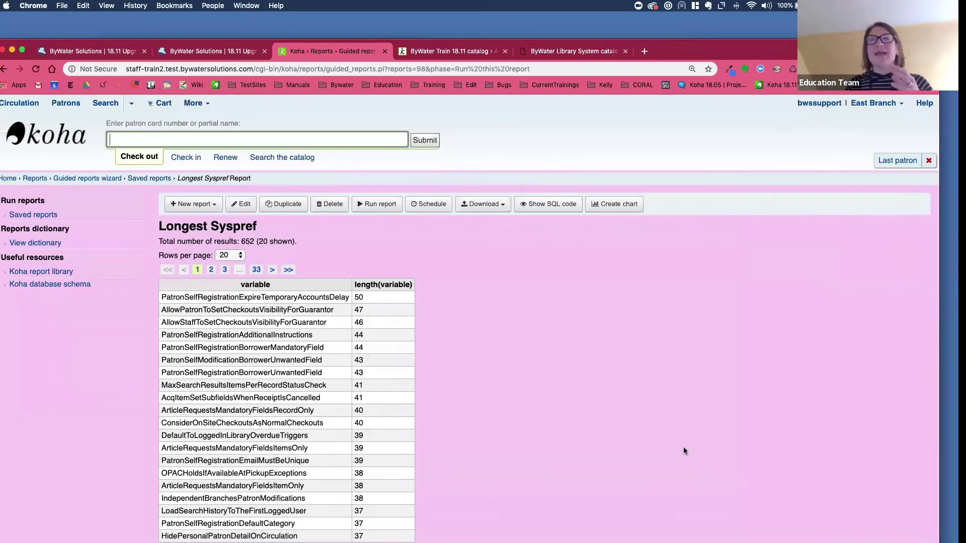
- Scroll the Longest Syspref results and nudge the browser window down slightly
{"action": "scroll", "coordinate": [444, 357], "scroll_direction": "down", "scroll_amount": 1}
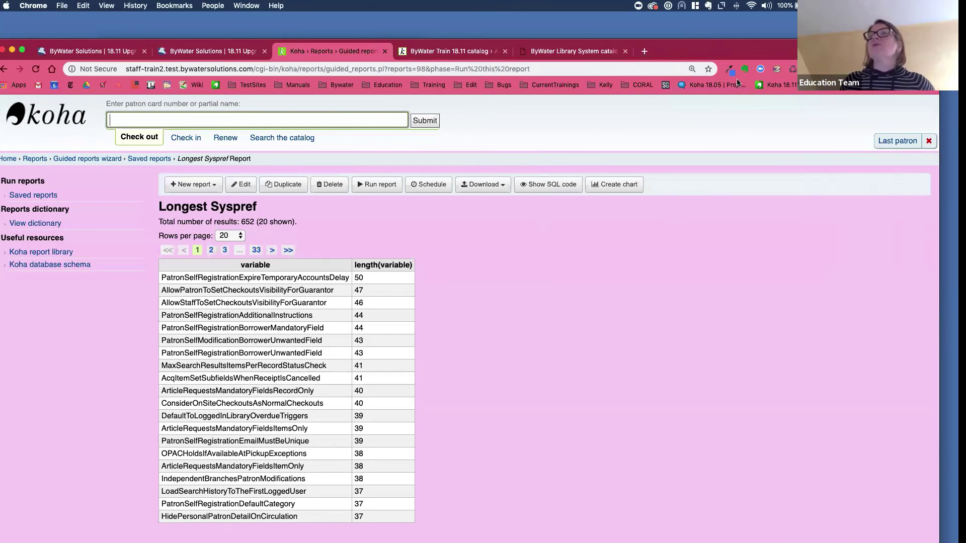
{"action": "left_click_drag", "start_coordinate": [685, 58], "coordinate": [685, 73]}
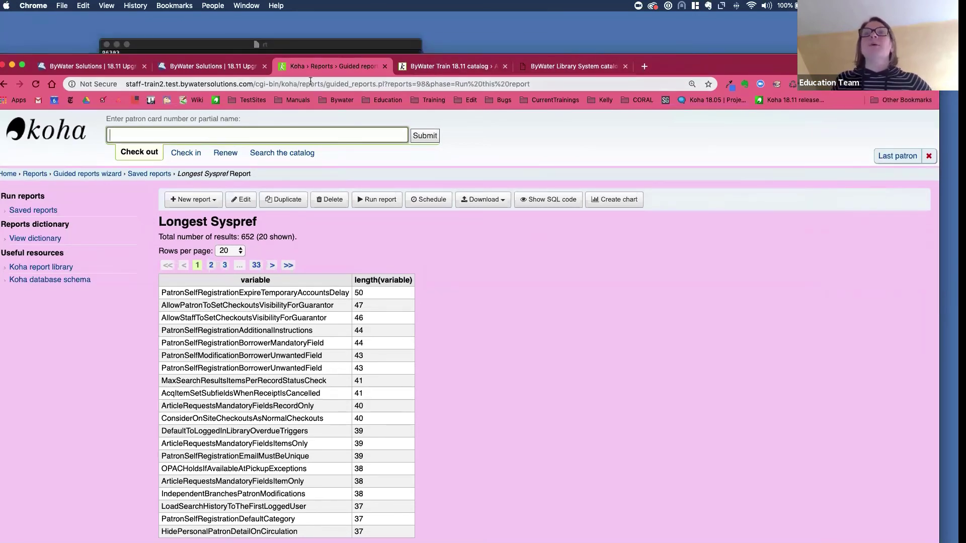
- Search the ByWater education articles for 'overdrive'
{"action": "left_click", "coordinate": [217, 67]}
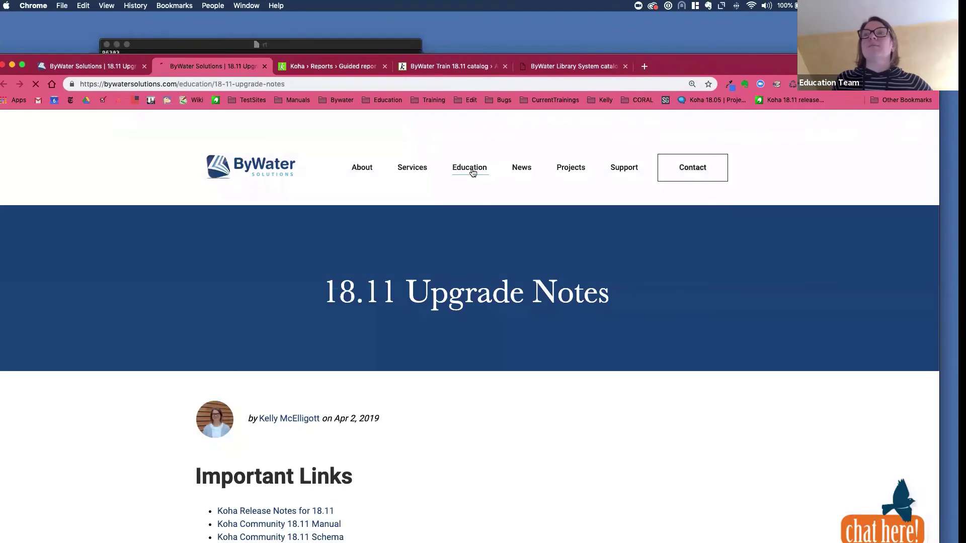
{"action": "left_click", "coordinate": [470, 169]}
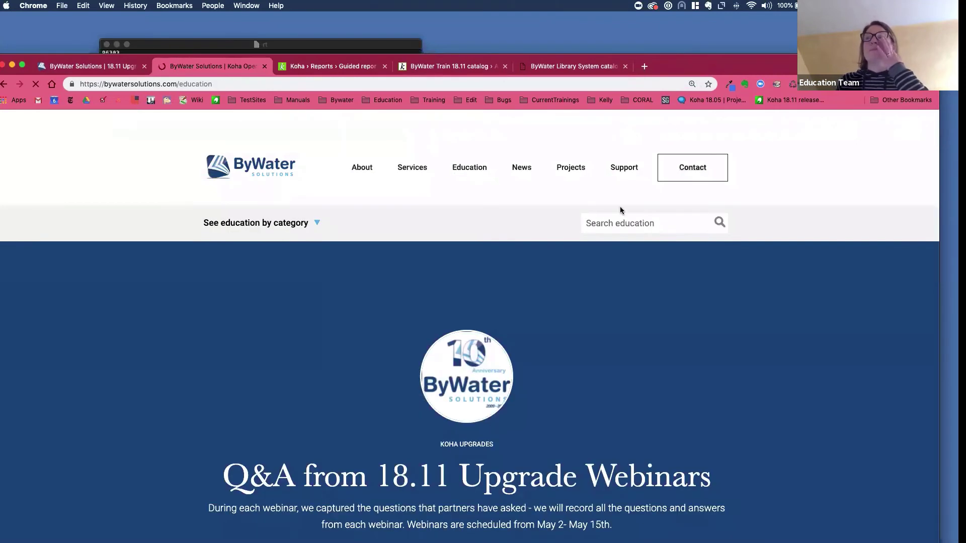
{"action": "left_click", "coordinate": [631, 222]}
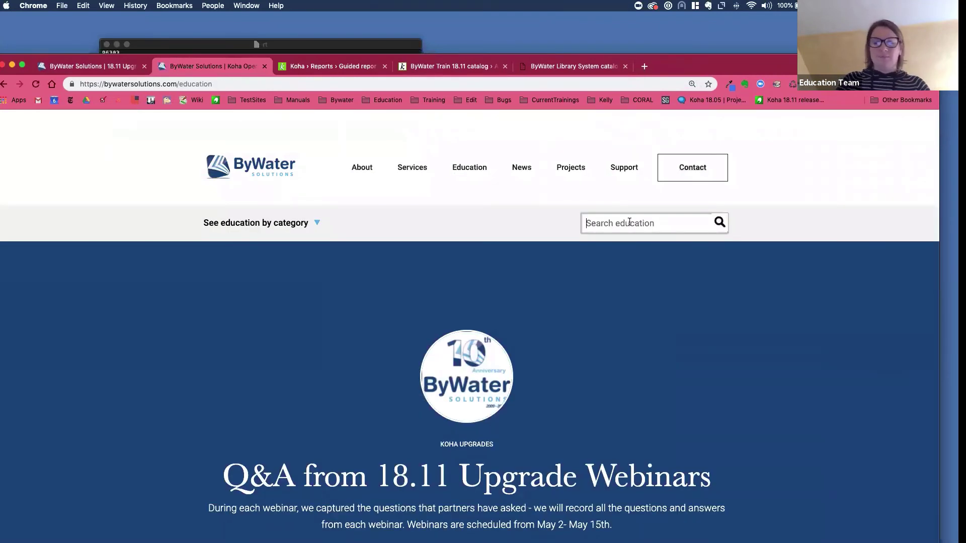
{"action": "type", "text": "overdrive"}
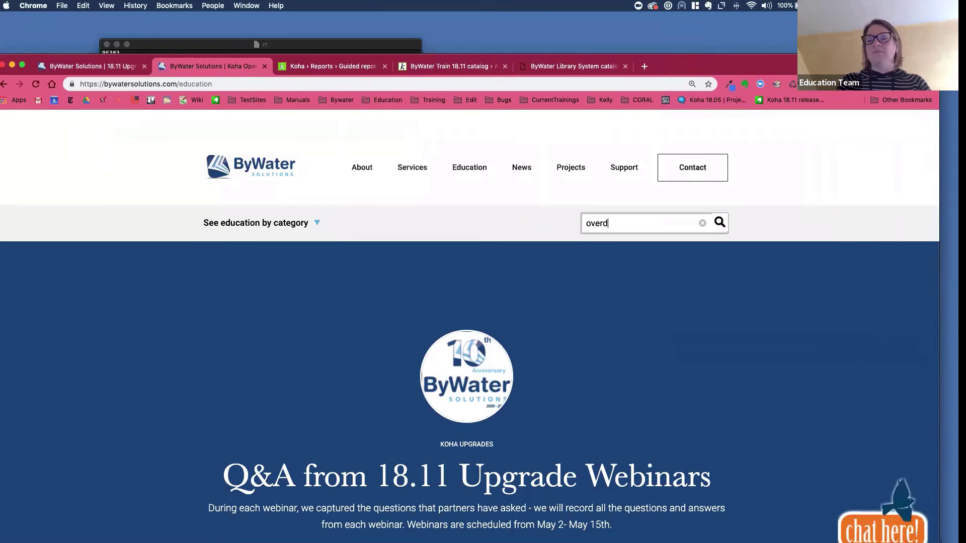
{"action": "key", "text": "Return"}
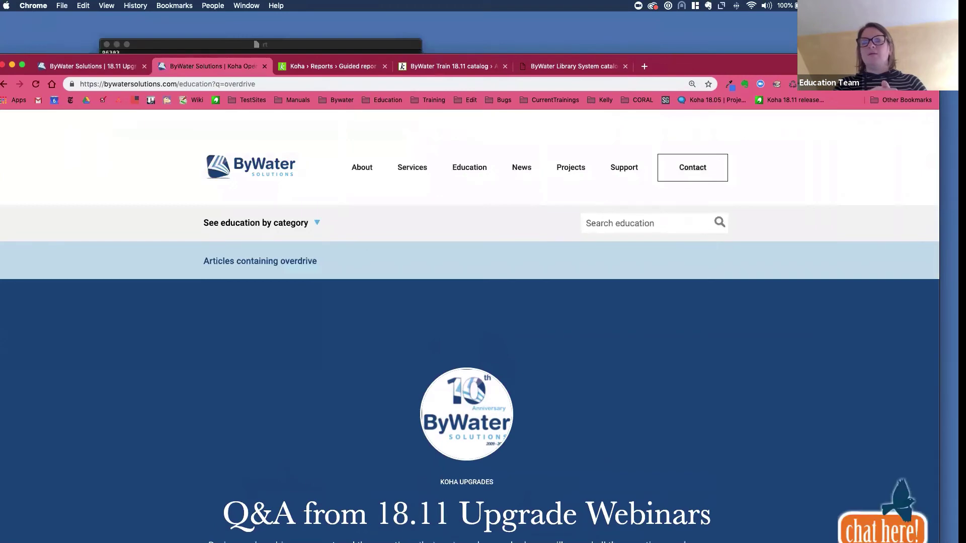
- Open the 'New OverDrive Integration in Koha' article from the search results
{"action": "scroll", "coordinate": [533, 310], "scroll_direction": "down", "scroll_amount": 14}
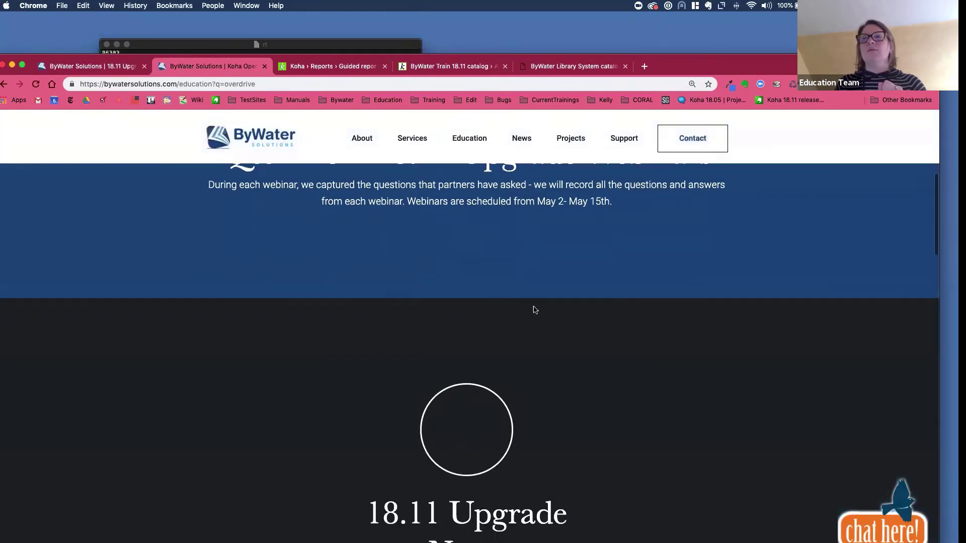
{"action": "scroll", "coordinate": [535, 310], "scroll_direction": "down", "scroll_amount": 6}
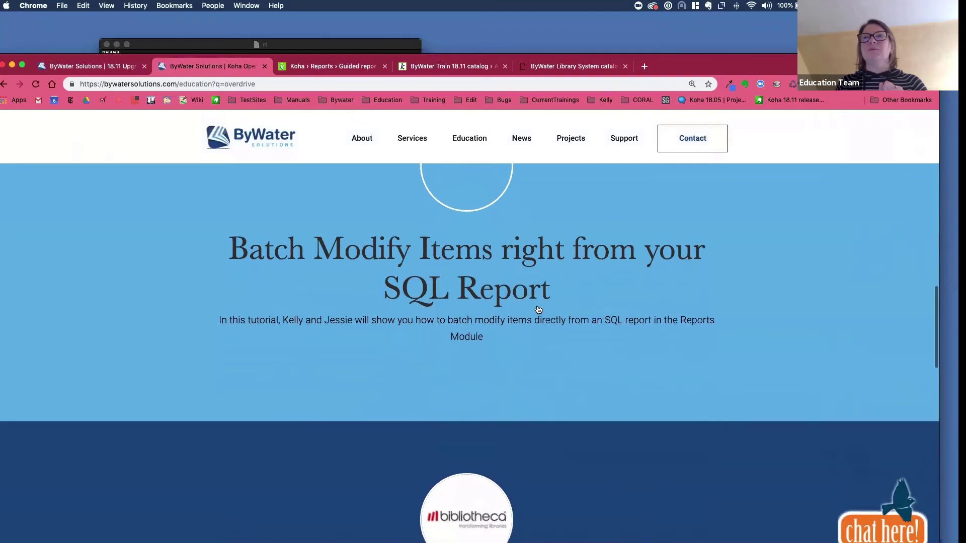
{"action": "scroll", "coordinate": [537, 308], "scroll_direction": "down", "scroll_amount": 10}
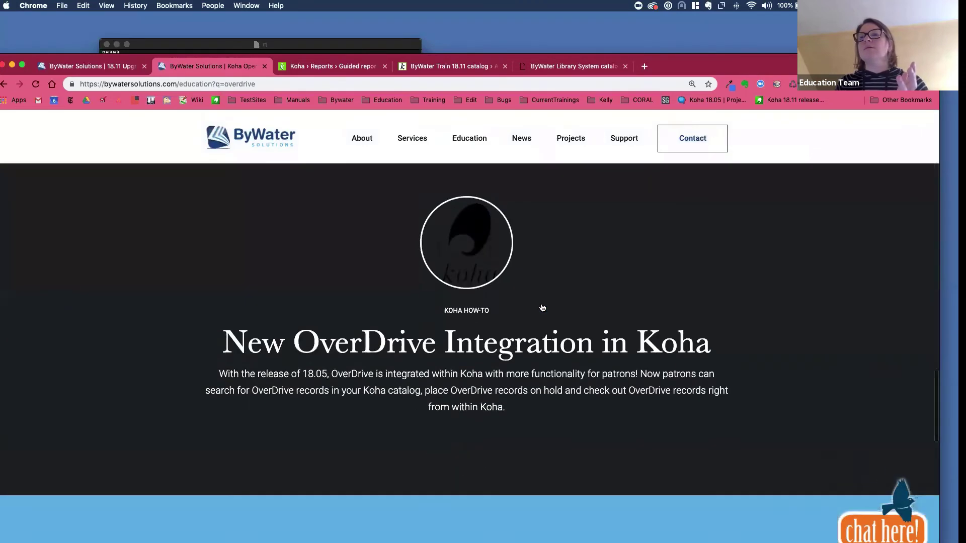
{"action": "left_click", "coordinate": [520, 256]}
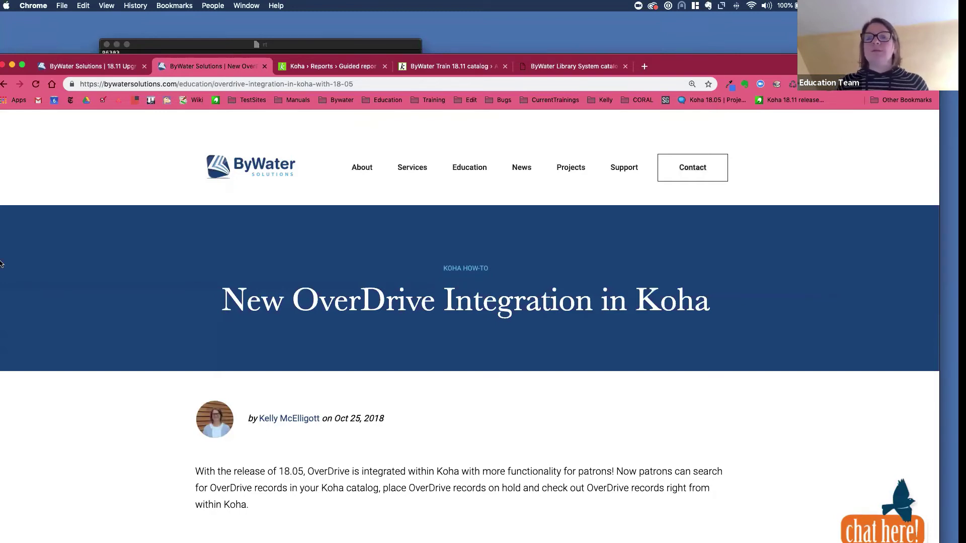
- Scroll the article past the video to the OverDrive Set-Up heading
{"action": "left_click", "coordinate": [357, 88]}
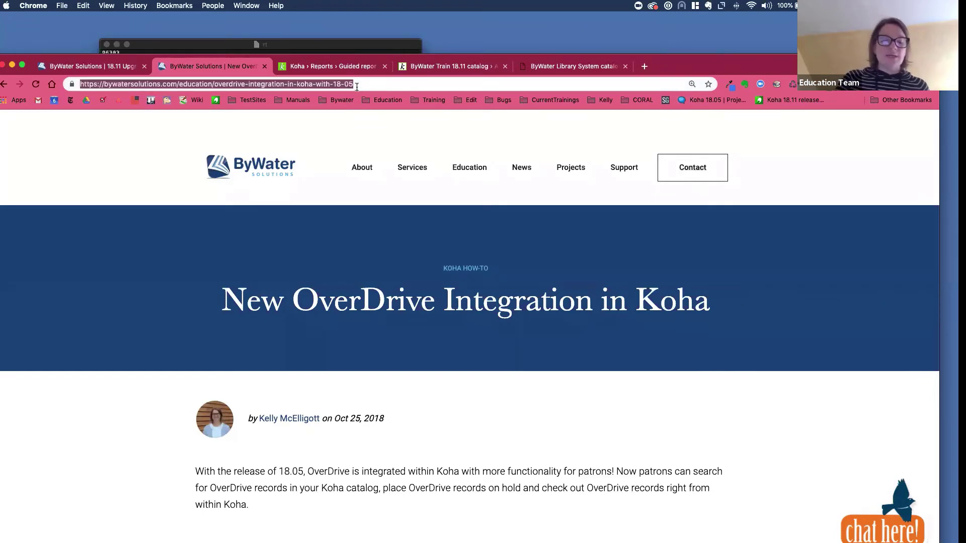
{"action": "left_click", "coordinate": [266, 77]}
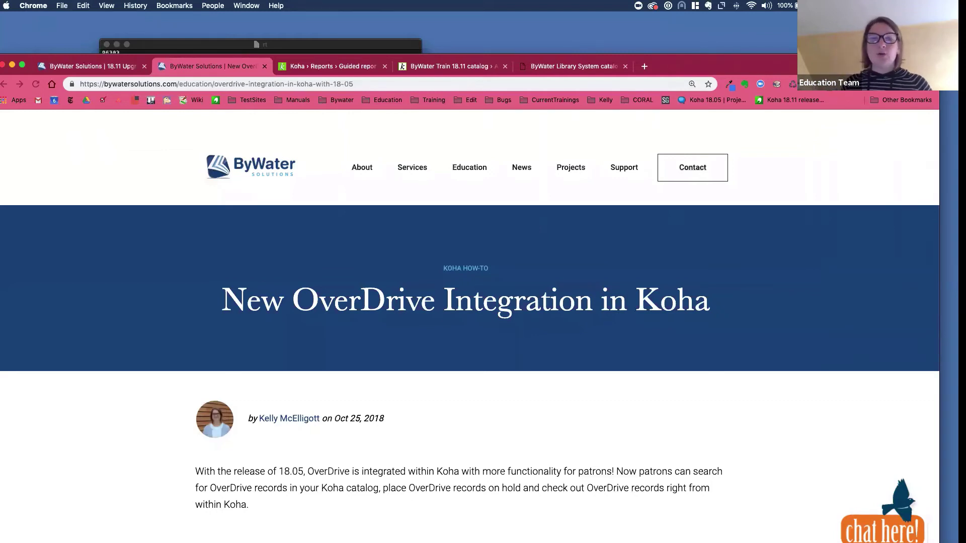
{"action": "scroll", "coordinate": [156, 265], "scroll_direction": "down", "scroll_amount": 8}
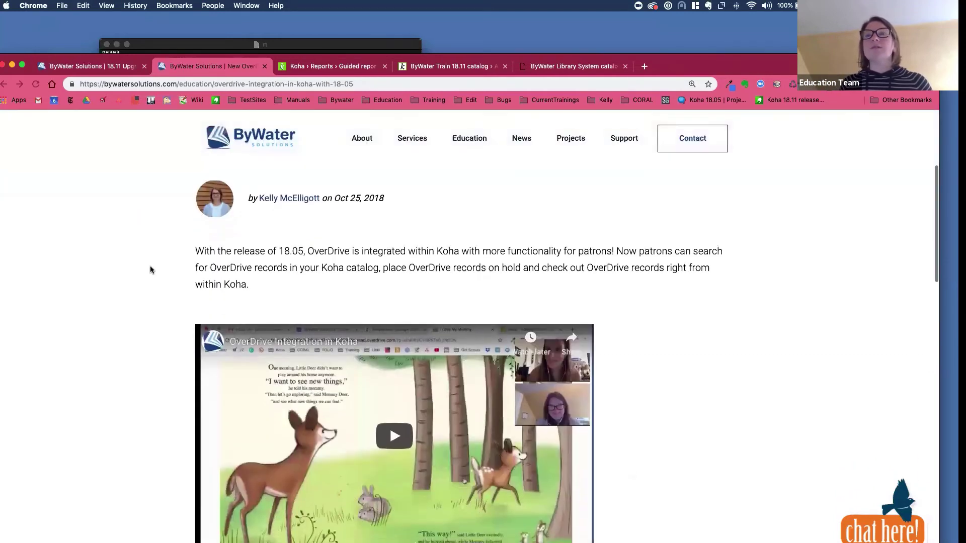
{"action": "scroll", "coordinate": [152, 270], "scroll_direction": "down", "scroll_amount": 2}
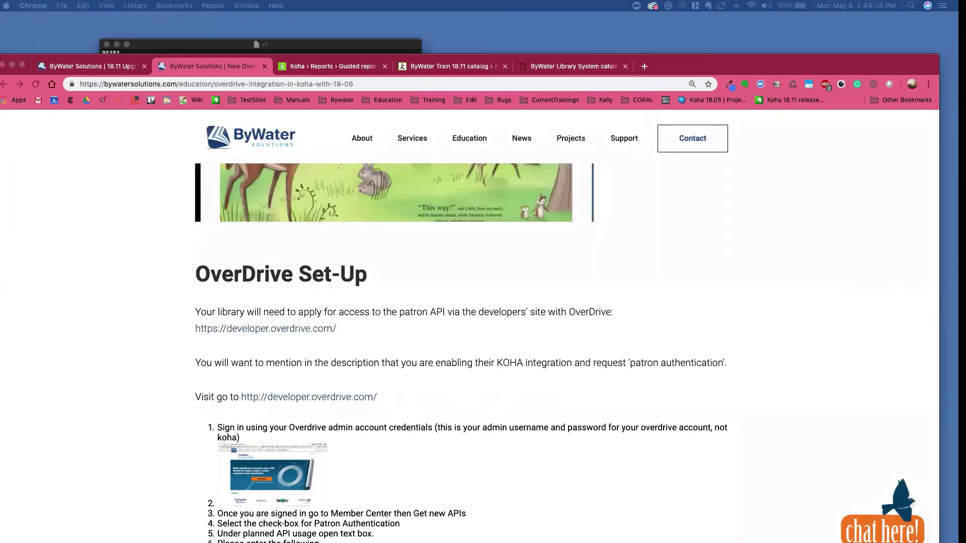
{"action": "left_click_drag", "start_coordinate": [0, 69], "coordinate": [60, 66]}
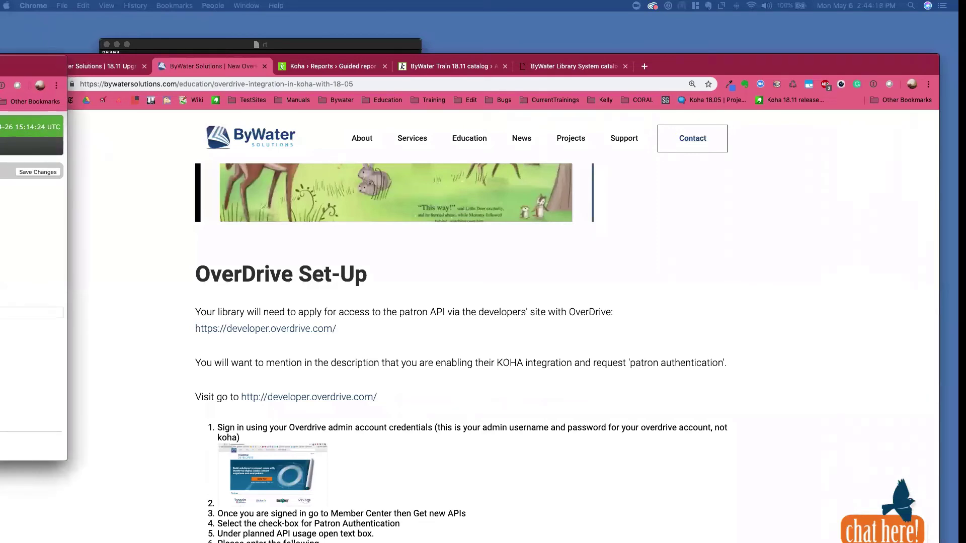
{"action": "left_click_drag", "start_coordinate": [60, 66], "coordinate": [0, 66]}
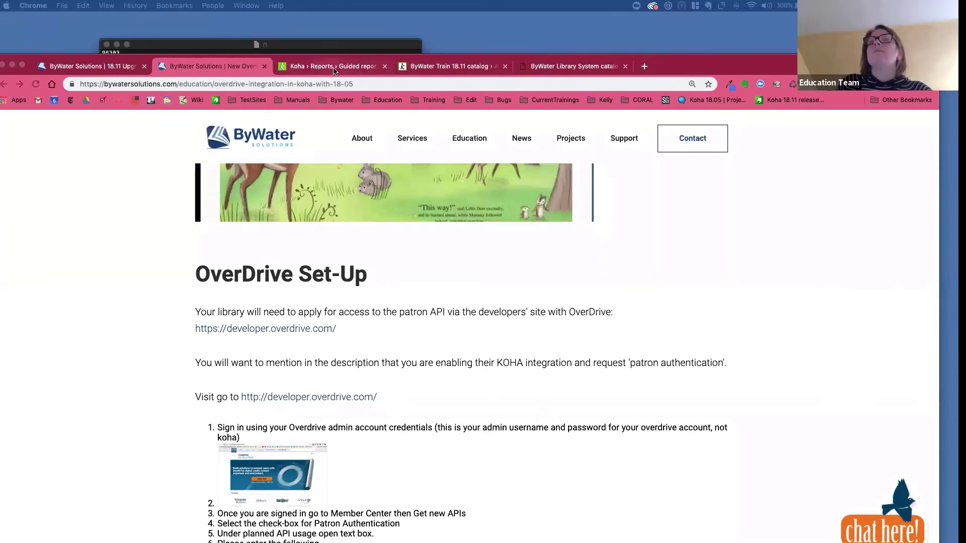
- Search the Koha catalog for 'garden', open Garden by Robert Maass, and start a hold
{"action": "left_click", "coordinate": [270, 228]}
{"action": "key", "text": "ctrl+Tab"}
{"action": "left_click", "coordinate": [289, 152]}
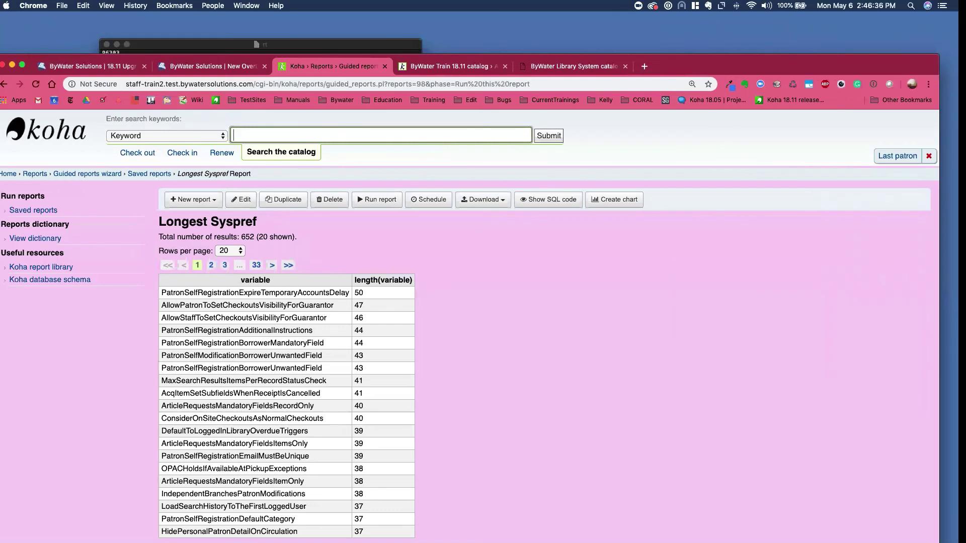
{"action": "type", "text": "garden"}
{"action": "key", "text": "Return"}
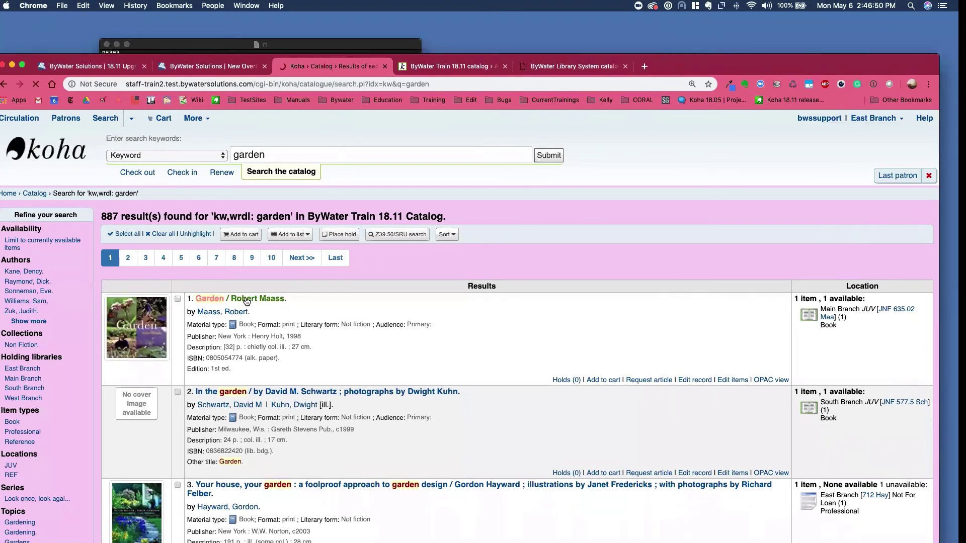
{"action": "left_click", "coordinate": [246, 301]}
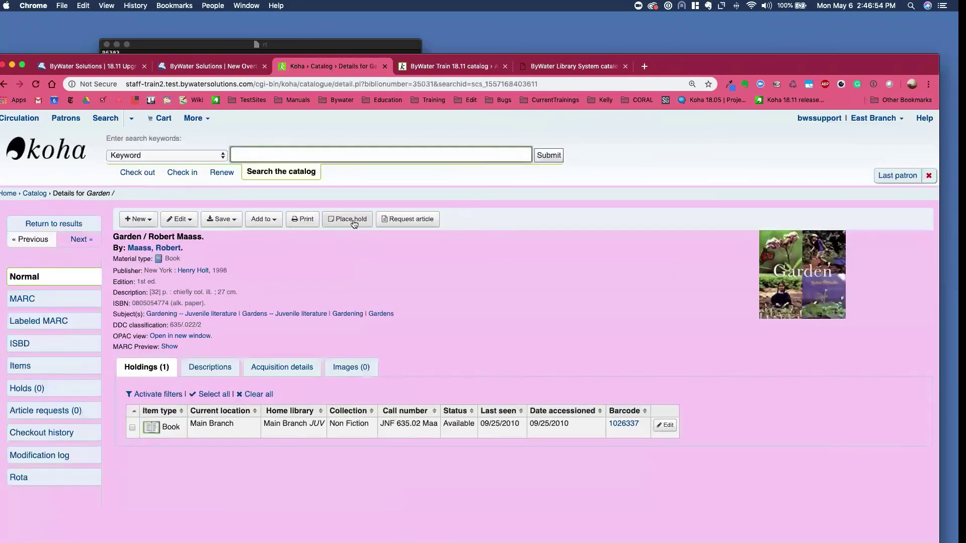
{"action": "left_click", "coordinate": [354, 222]}
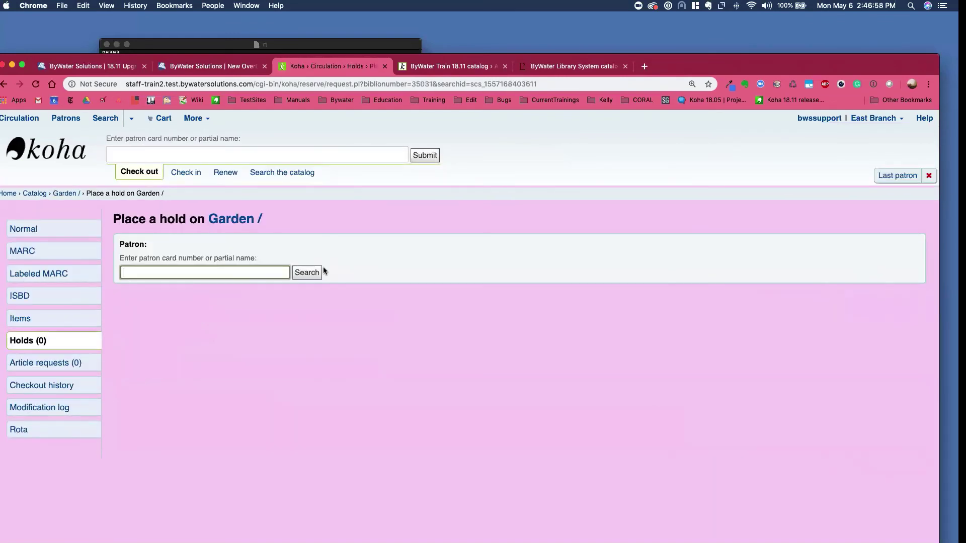
- Choose the support staff patron via the 'bws' autocomplete and review the pickup branches
{"action": "type", "text": "bws"}
{"action": "left_click", "coordinate": [168, 288]}
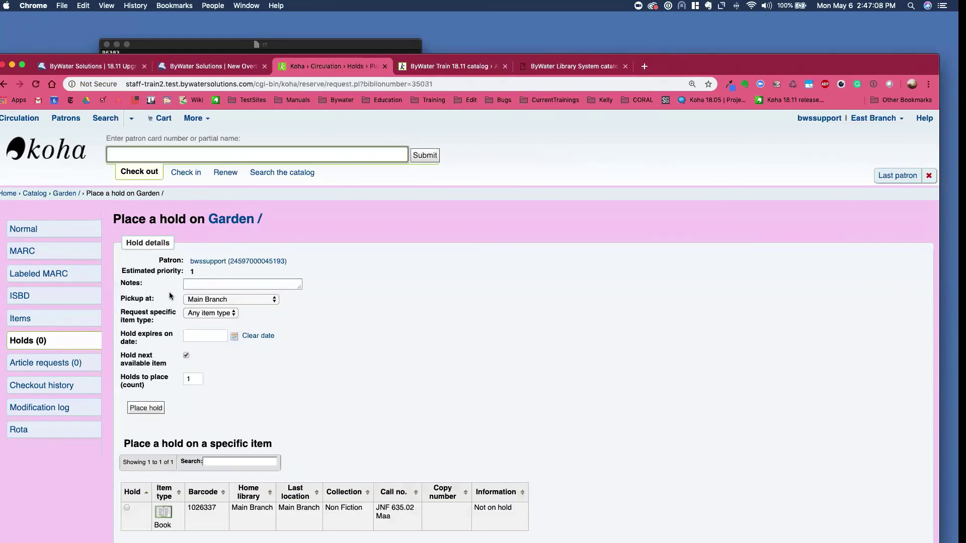
{"action": "left_click", "coordinate": [205, 298]}
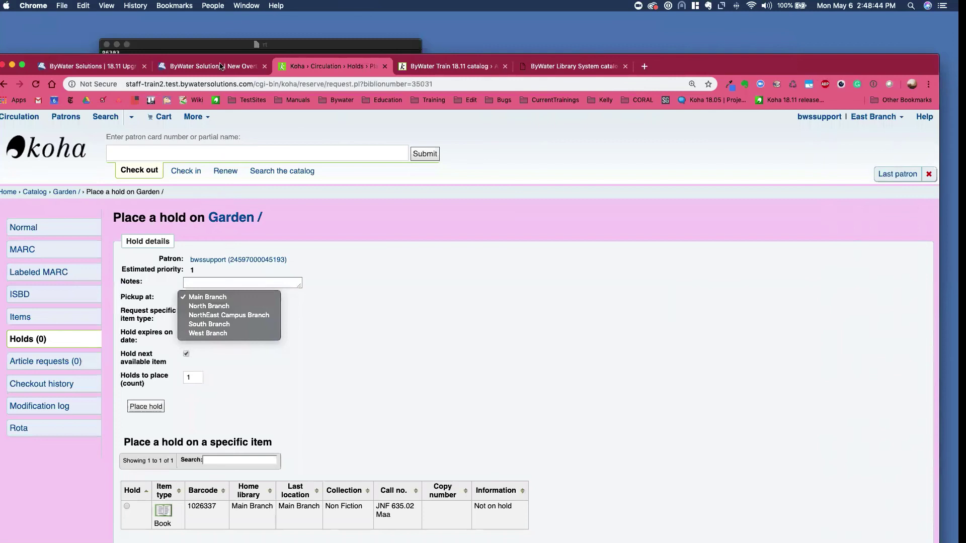
- Keep Main Branch as pickup, view the OPAC's public lists, then return to the 18.11 webinar page
{"action": "left_click", "coordinate": [437, 68]}
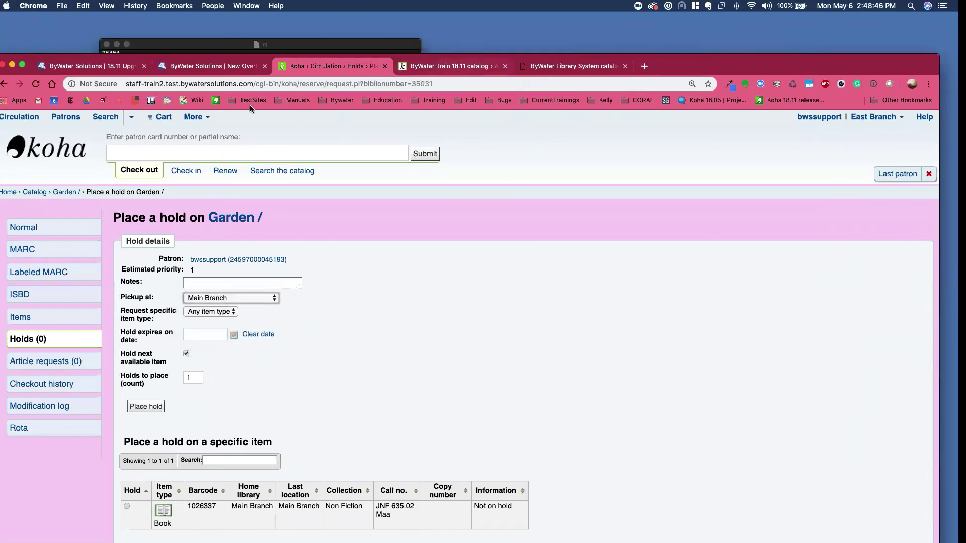
{"action": "left_click", "coordinate": [459, 70]}
{"action": "left_click", "coordinate": [177, 119]}
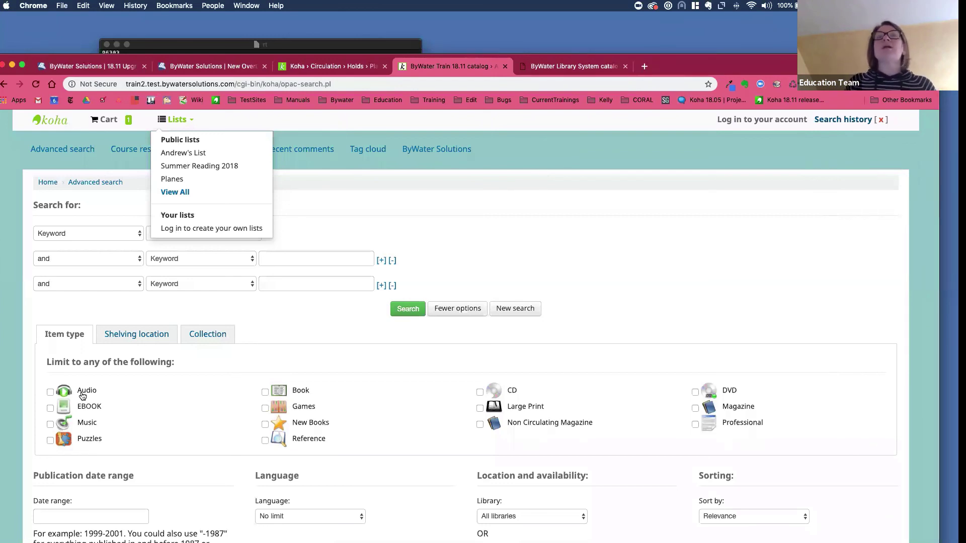
{"action": "left_click", "coordinate": [101, 71]}
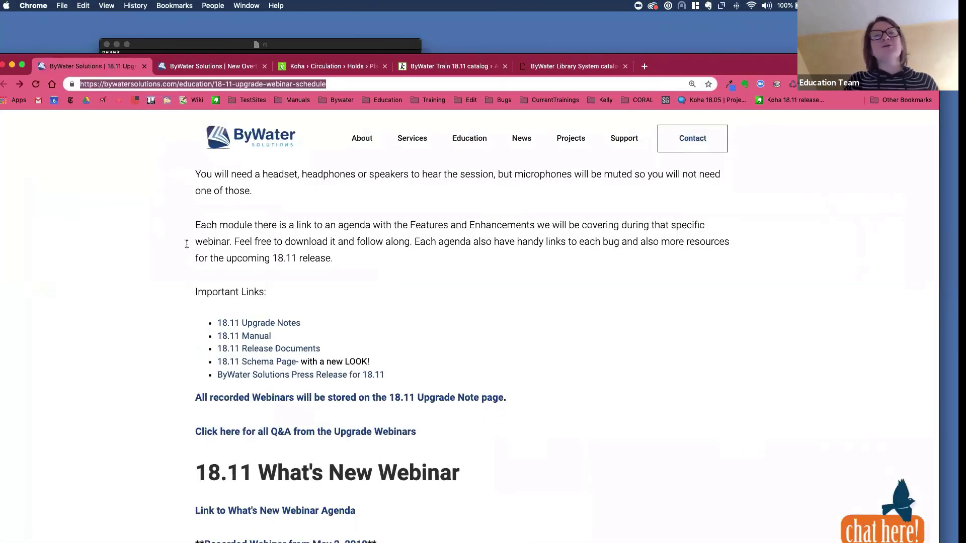
- Open the 'Q&A from 18.11 Upgrade Webinars' article, scroll through it, and return to the top
{"action": "left_click", "coordinate": [363, 433]}
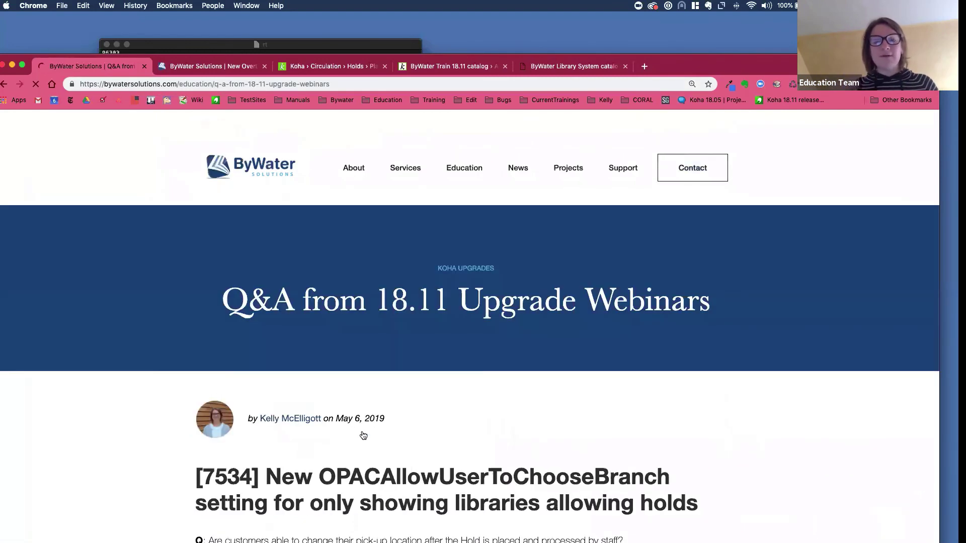
{"action": "scroll", "coordinate": [307, 412], "scroll_direction": "down", "scroll_amount": 5}
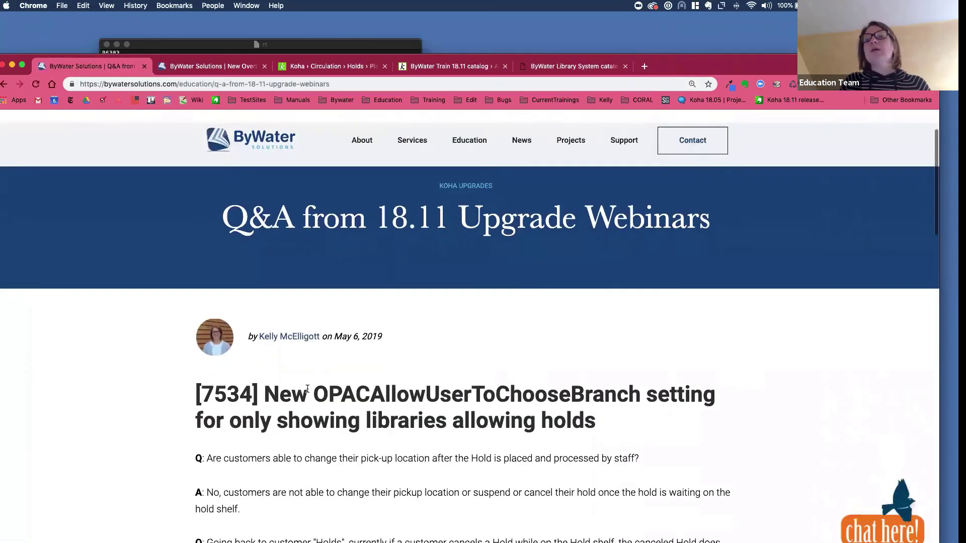
{"action": "scroll", "coordinate": [311, 402], "scroll_direction": "down", "scroll_amount": 20}
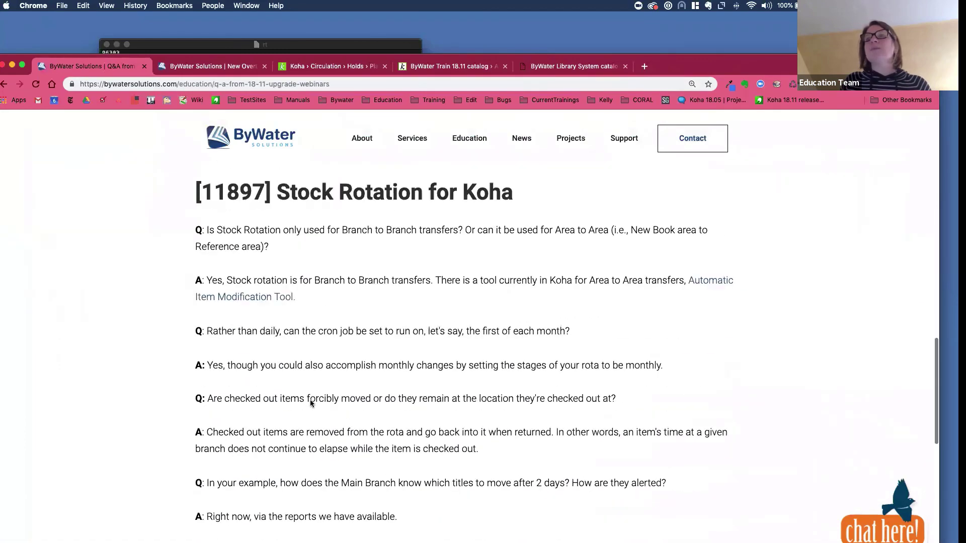
{"action": "scroll", "coordinate": [310, 402], "scroll_direction": "down", "scroll_amount": 5}
{"action": "scroll", "coordinate": [311, 402], "scroll_direction": "up", "scroll_amount": 20}
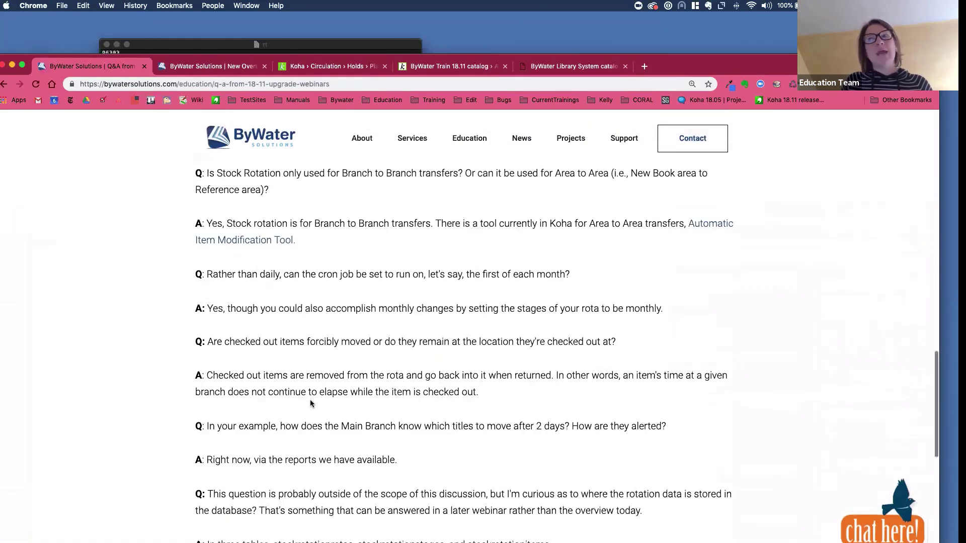
{"action": "scroll", "coordinate": [310, 402], "scroll_direction": "up", "scroll_amount": 4}
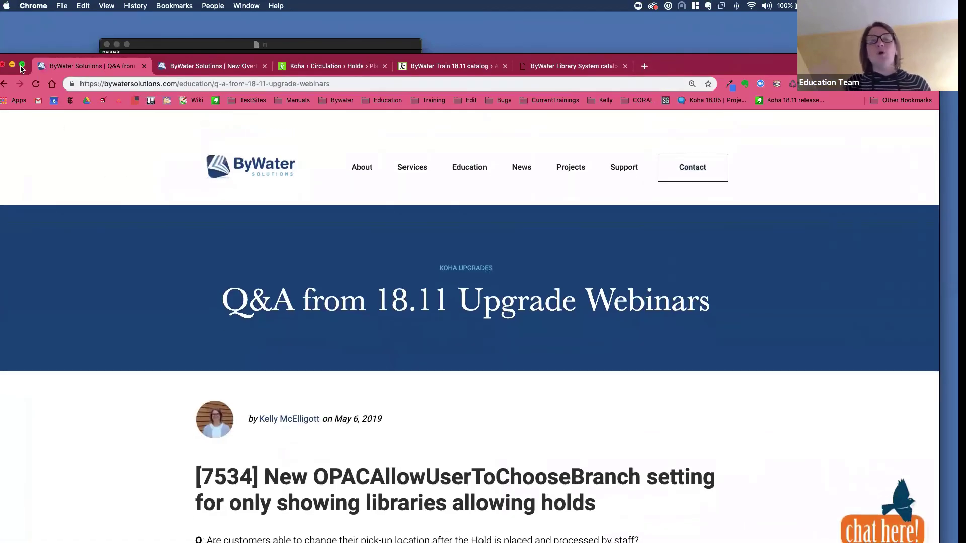